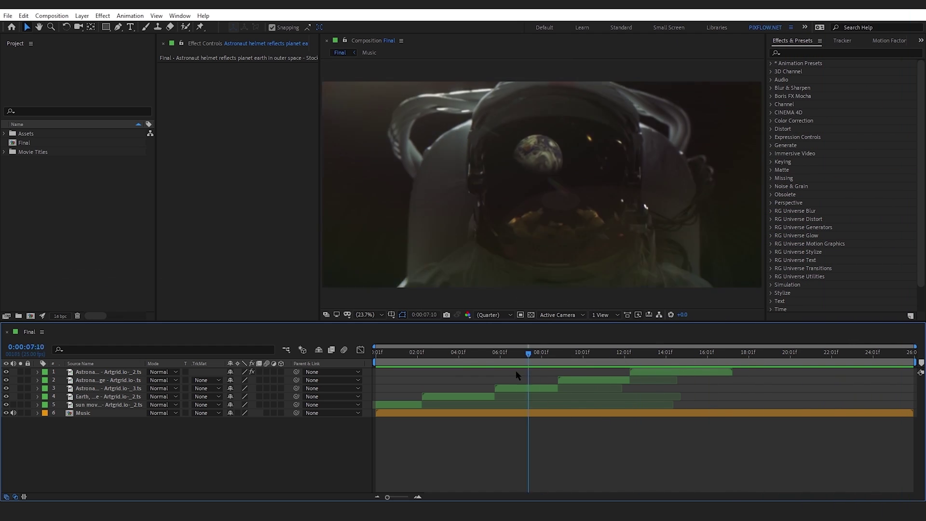
Scrub through the edit to review the tethered-astronaut and helmet shots
left_click_drag(377, 383, 673, 383)
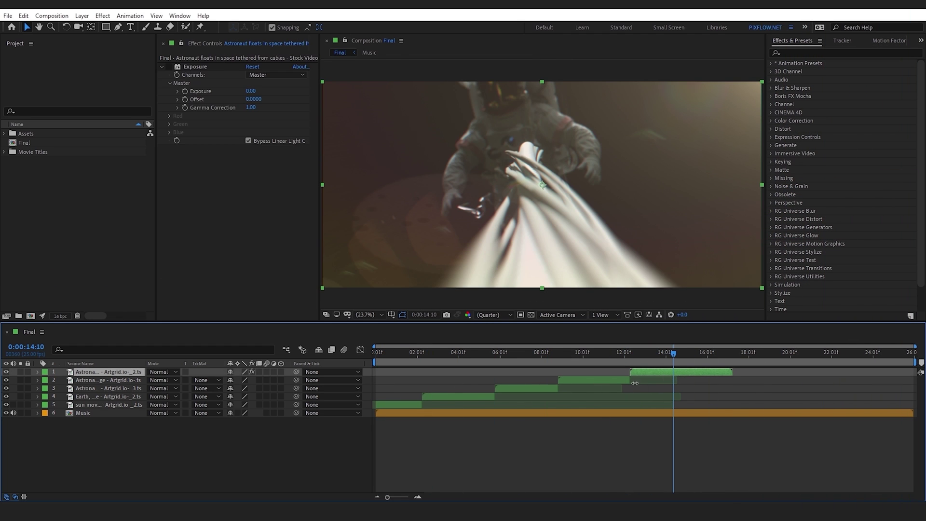
left_click(409, 406, "shift")
mouse_move(429, 353)
left_mouse_down()
mouse_move(696, 378)
mouse_move(441, 399)
mouse_move(520, 399)
left_mouse_up()
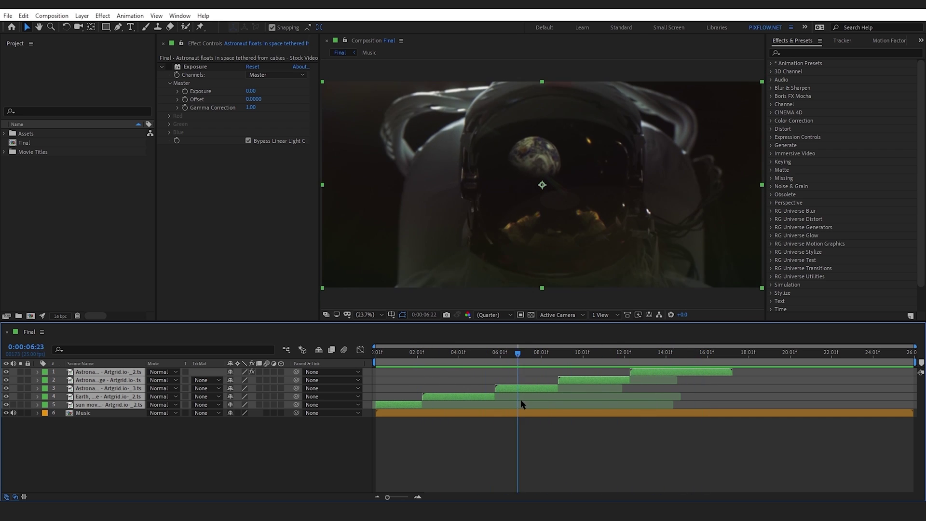
left_click(495, 384)
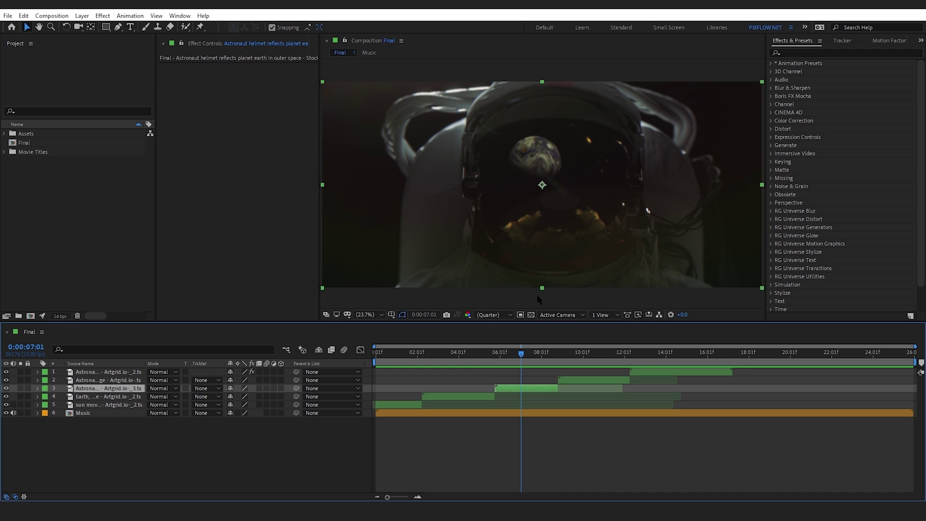
mouse_move(521, 354)
left_mouse_down()
mouse_move(499, 360)
mouse_move(724, 372)
left_mouse_up()
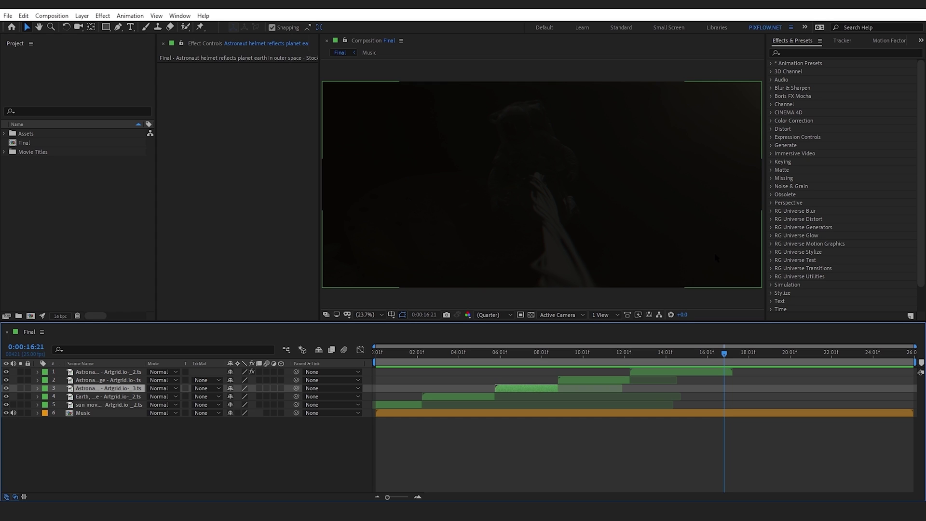
left_click_drag(751, 356, 814, 357)
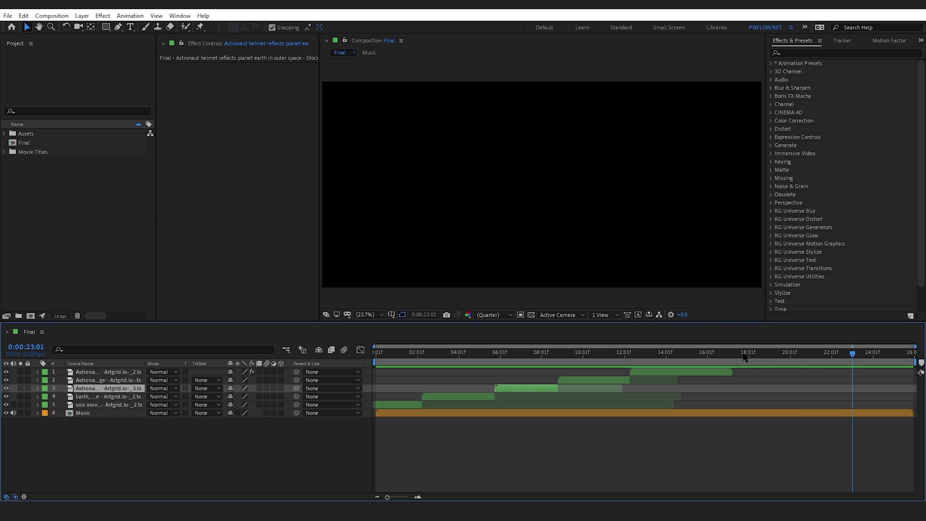
mouse_move(746, 356)
left_mouse_down()
mouse_move(438, 357)
mouse_move(496, 359)
left_mouse_up()
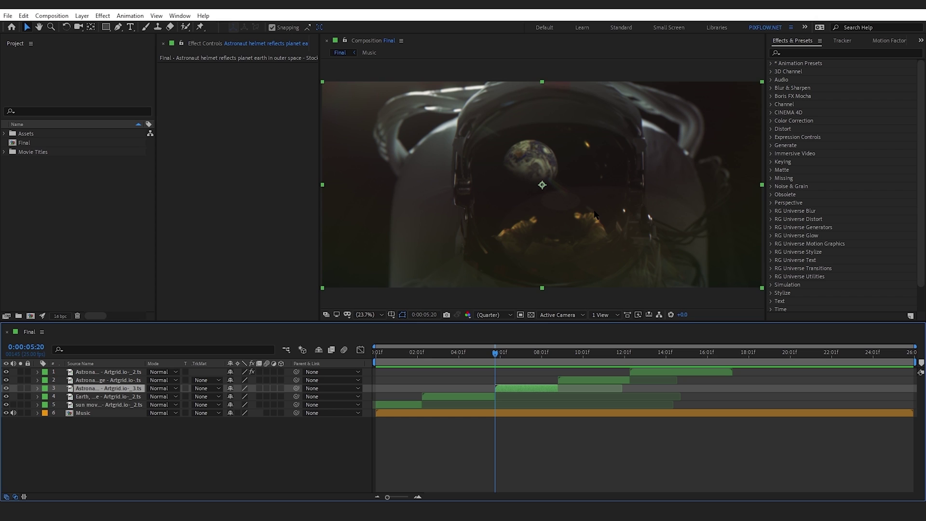
Camera-track the helmet shot, then create a solid and camera from the visor track points
left_click(842, 40)
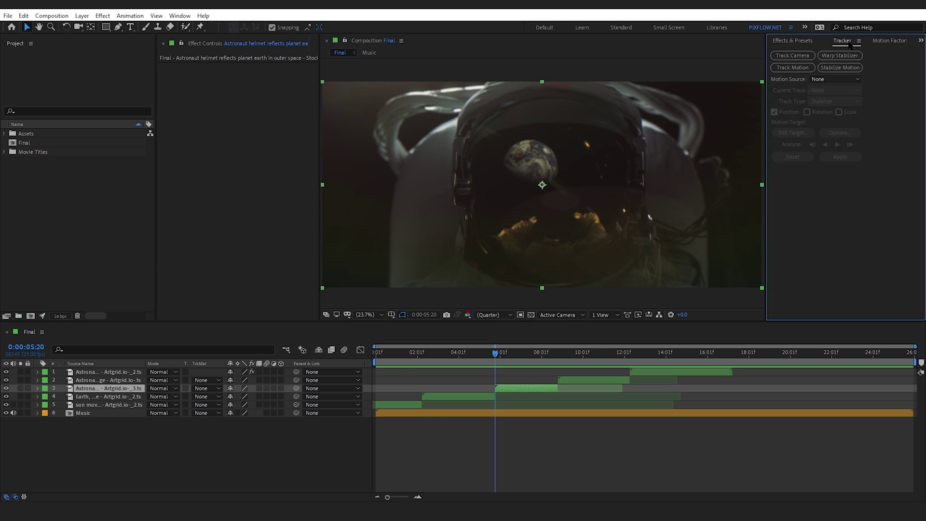
left_click(793, 56)
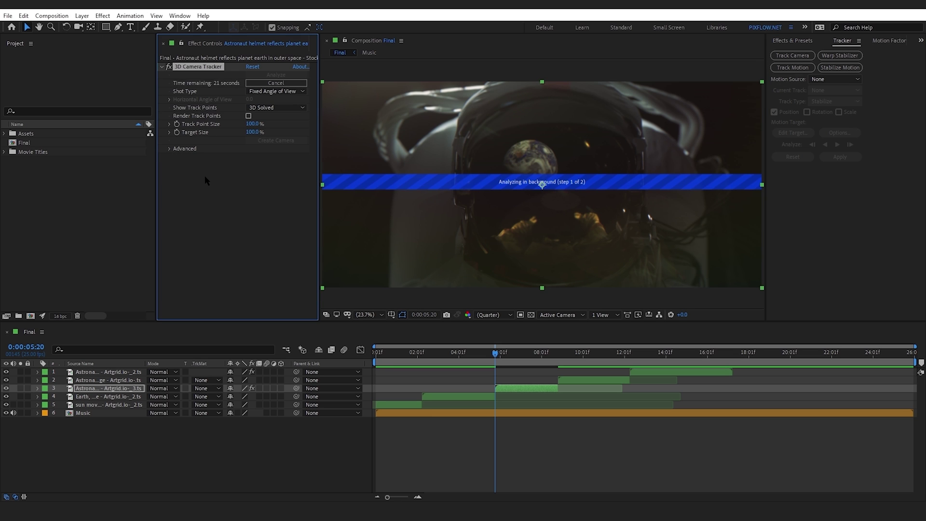
left_click_drag(494, 353, 541, 353)
mouse_move(463, 137)
left_mouse_down()
mouse_move(579, 219)
mouse_move(563, 174)
left_mouse_up()
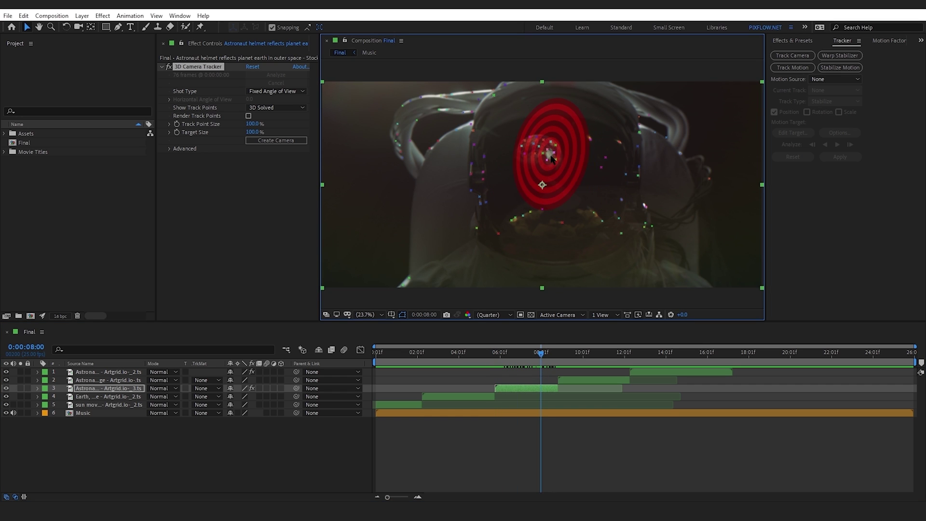
right_click(552, 158)
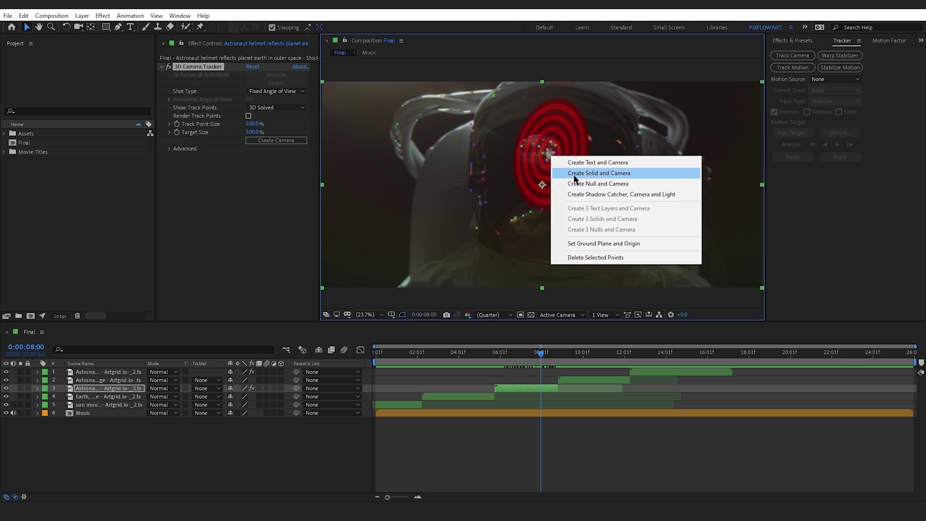
left_click(641, 176)
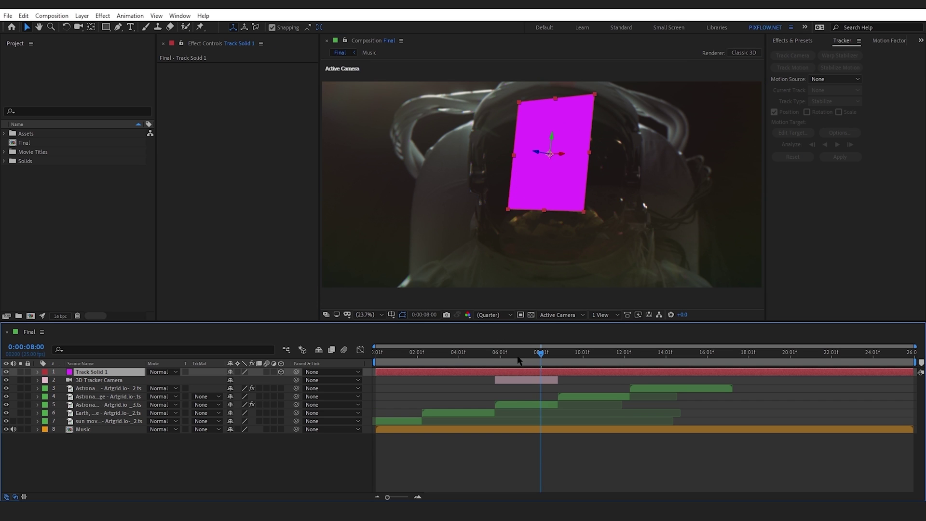
Trim Track Solid 1 to end with the helmet shot and place it below the camera
left_click_drag(538, 356, 553, 369)
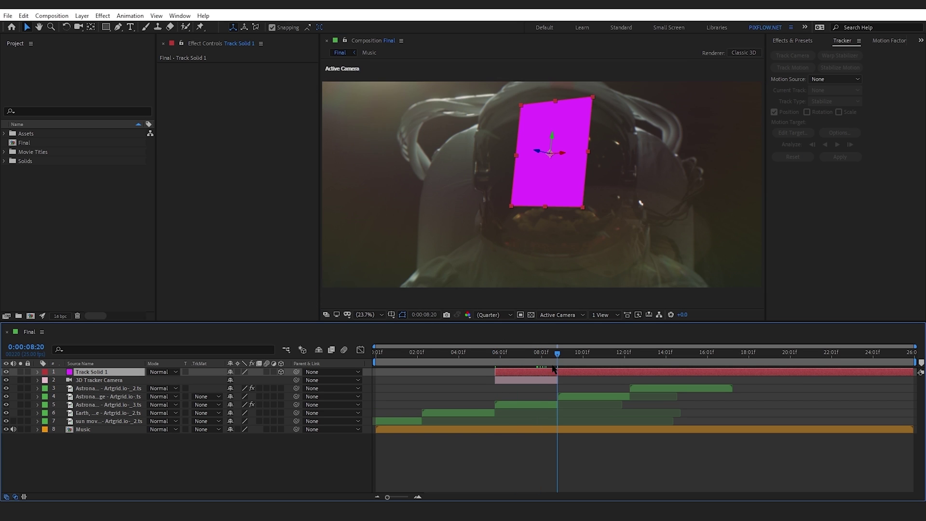
left_click_drag(94, 372, 98, 383)
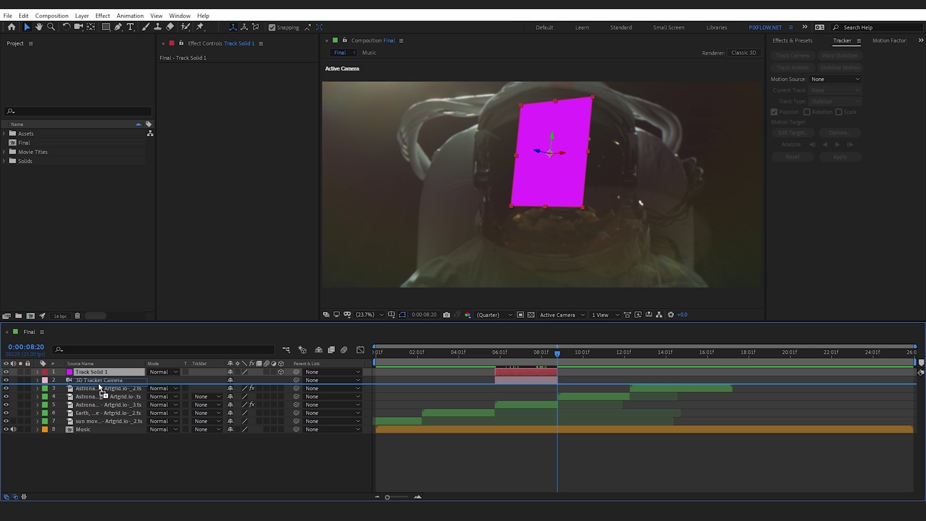
mouse_move(506, 354)
left_mouse_down()
mouse_move(570, 362)
mouse_move(517, 356)
left_mouse_up()
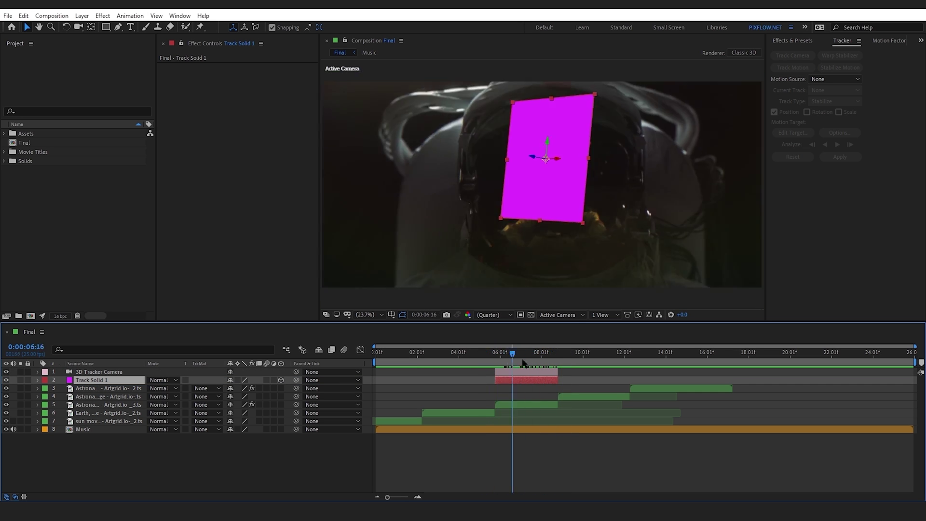
Set the solid's Orientation to 0,0,0 and move it over the visor centre
key("r")
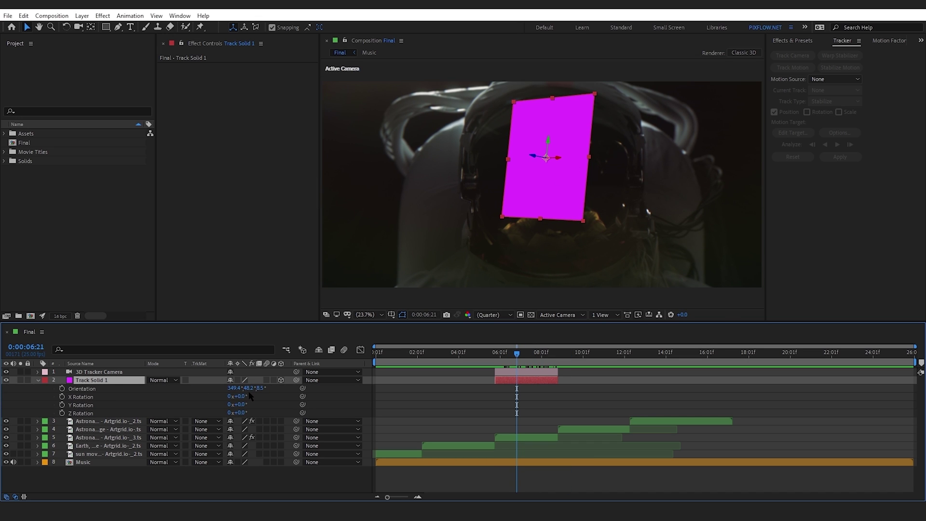
type("0")
key("Return")
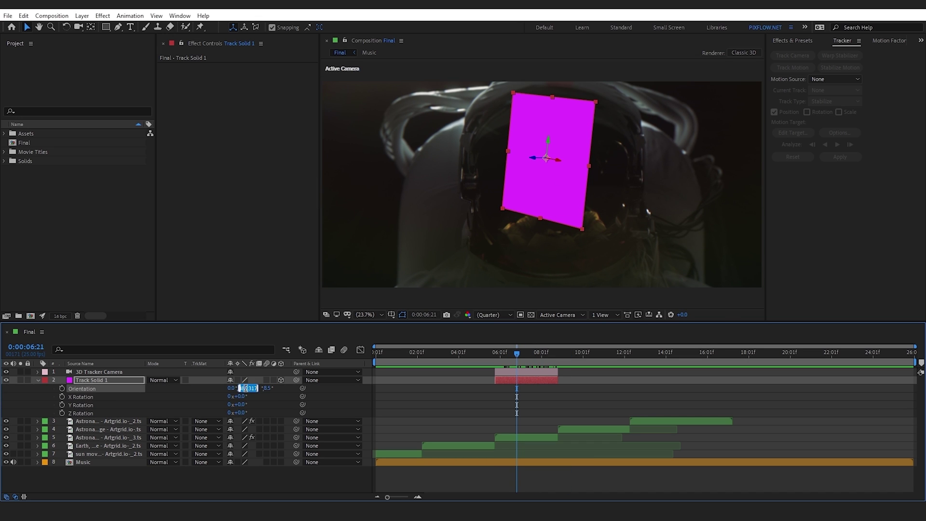
type("0")
key("Return")
type("0")
key("Return")
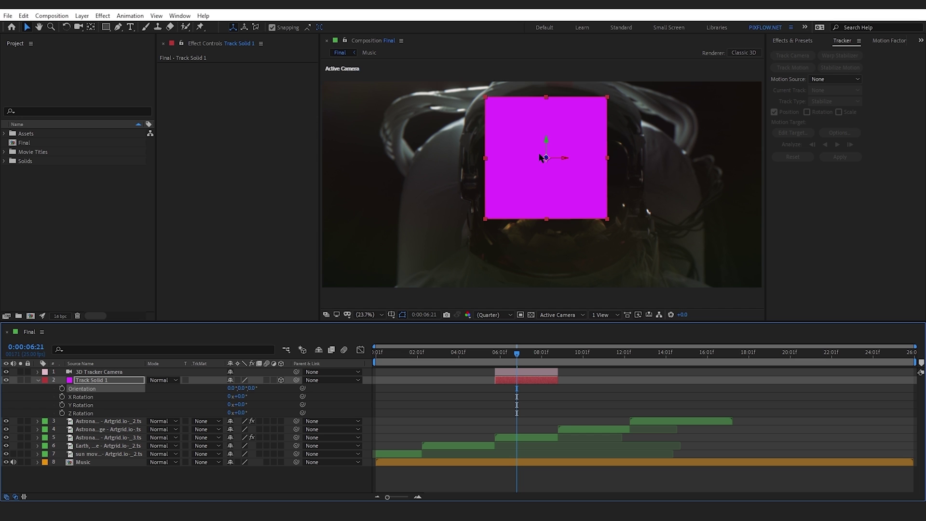
left_click_drag(546, 147, 590, 186)
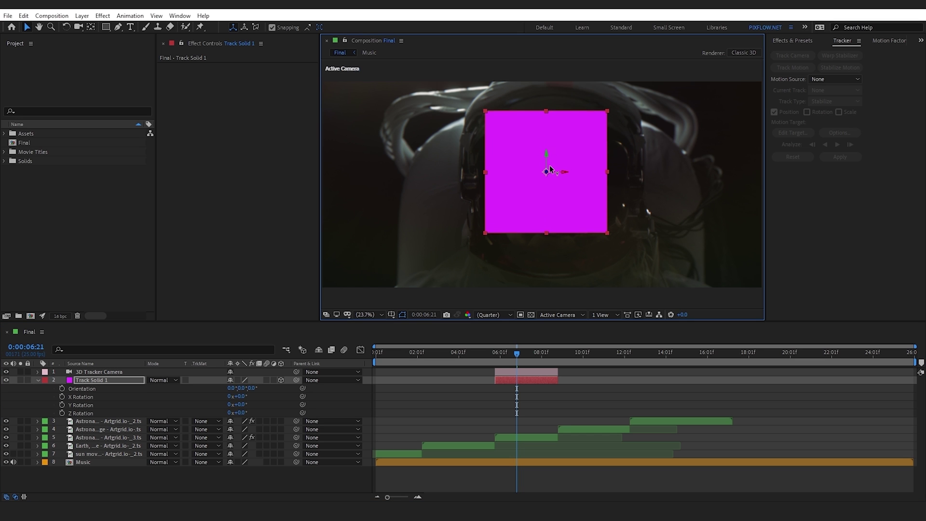
left_click(500, 353)
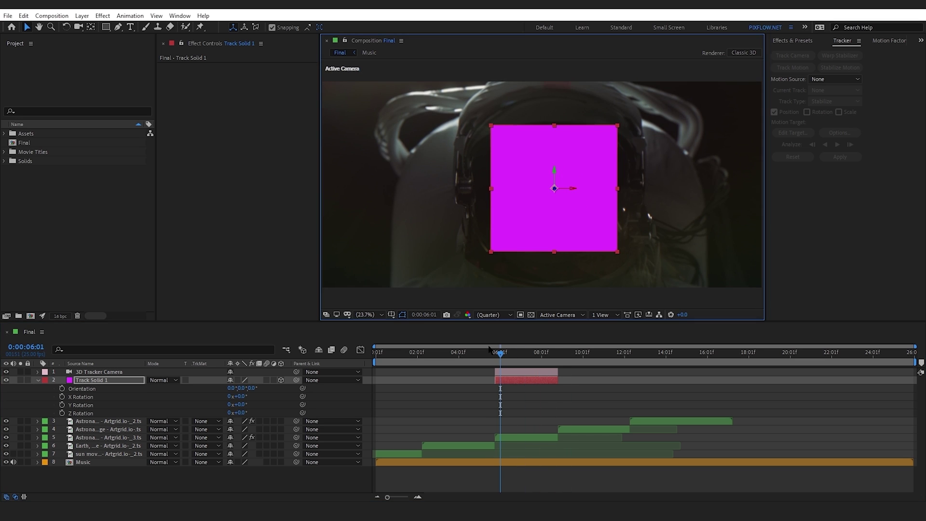
key("space")
Create the Holder composition with a full-frame rectangle shape layer renamed BG
left_click(31, 316)
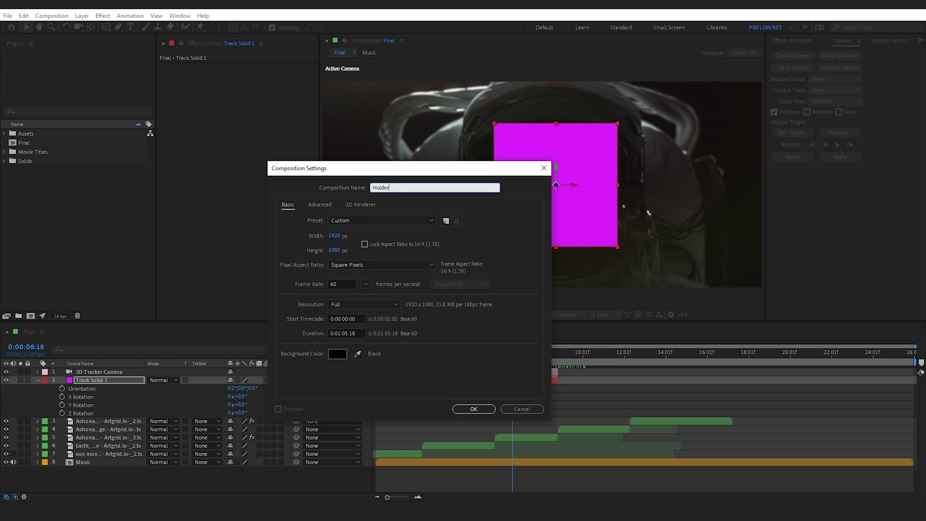
left_click(474, 409)
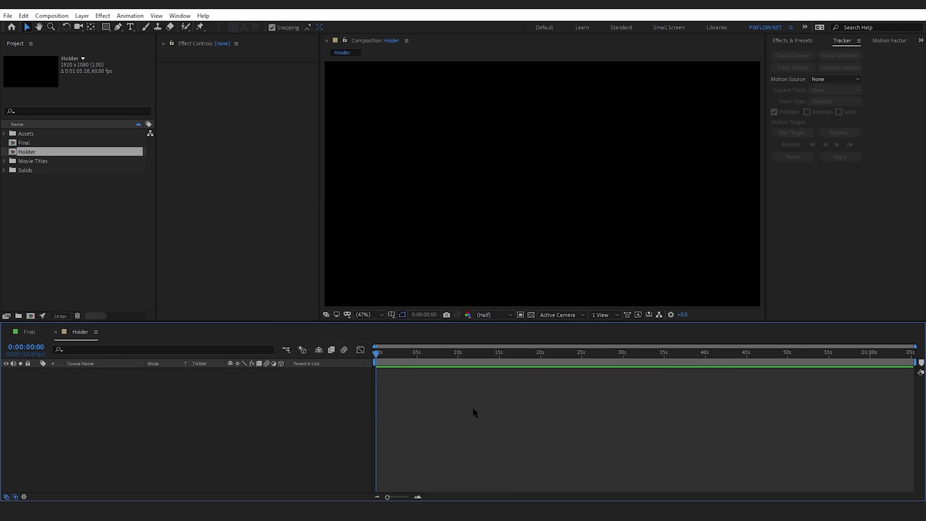
double_click(106, 27)
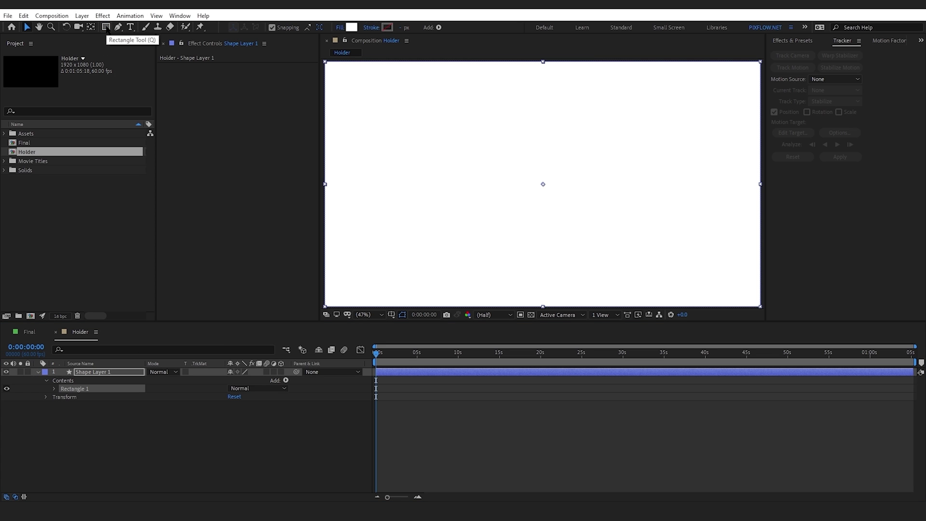
left_click(88, 372)
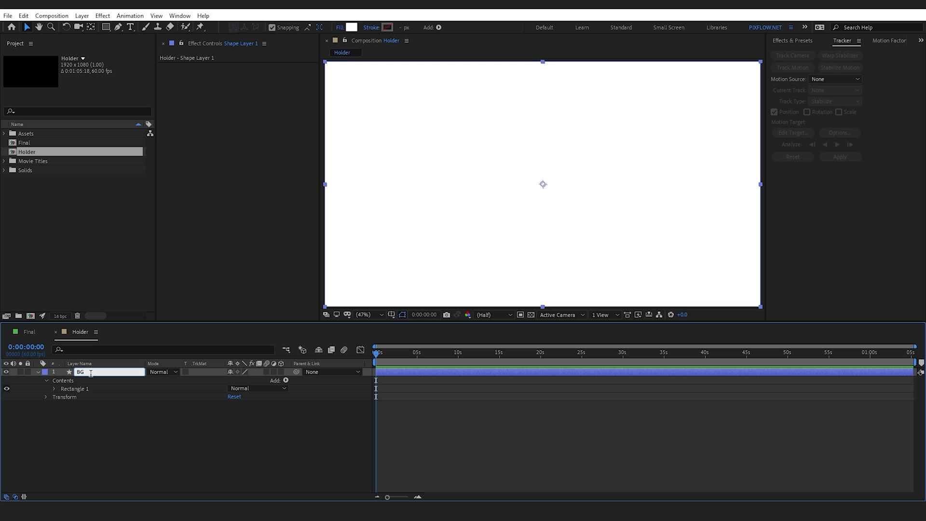
left_click(37, 371)
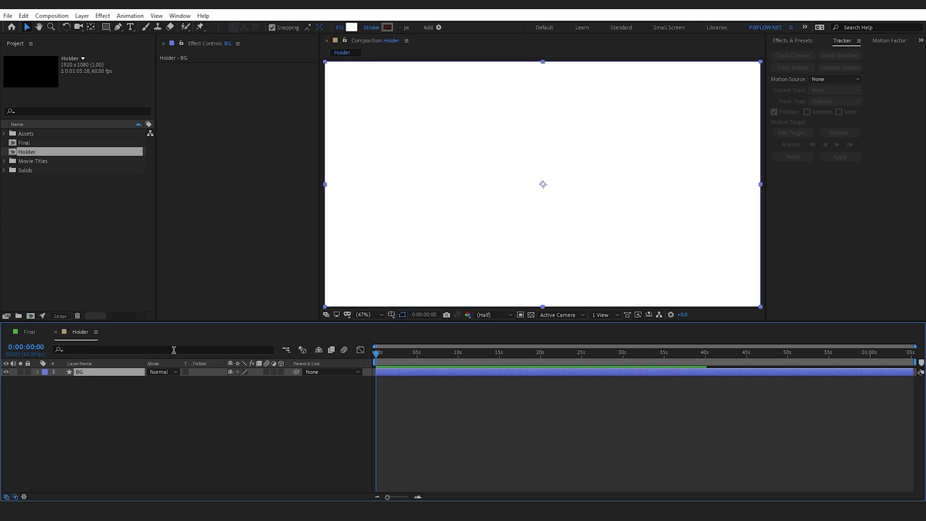
Apply a denser Grid effect to BG and go back to the Final comp
left_click(797, 44)
type("grid")
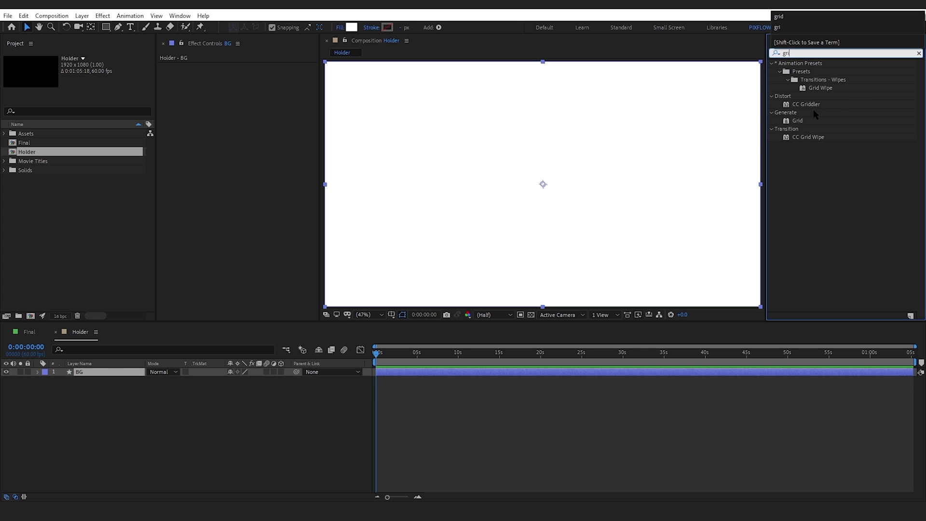
double_click(798, 120)
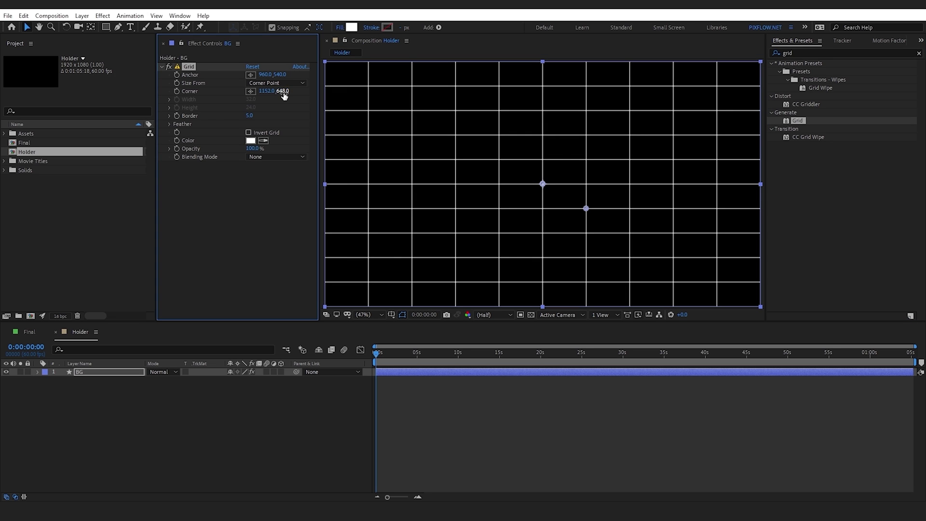
left_click_drag(268, 91, 278, 94)
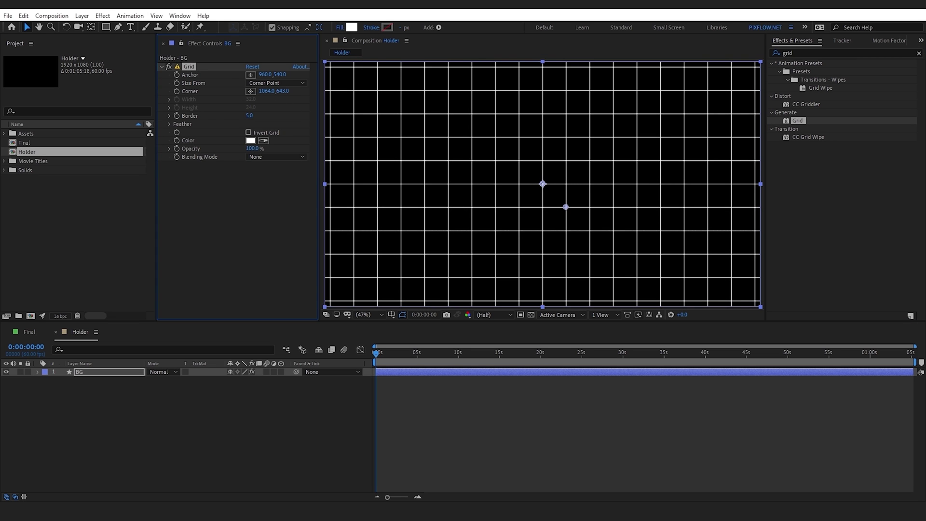
left_click(29, 331)
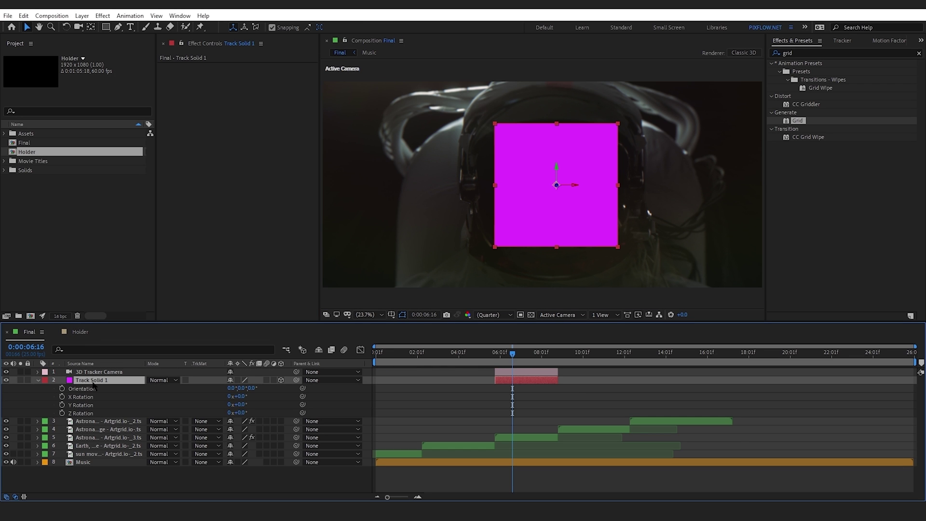
Swap the tracked solid for the Holder comp, scale it over the visor, and add Bezier Warp
mouse_move(26, 170)
left_mouse_down()
mouse_move(53, 181)
mouse_move(109, 375)
left_mouse_up()
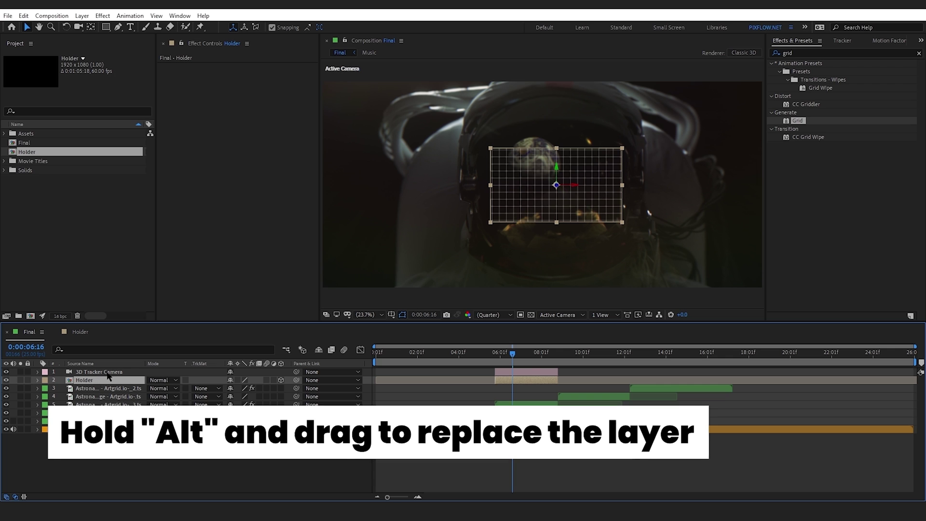
key("s")
left_click_drag(242, 388, 490, 150)
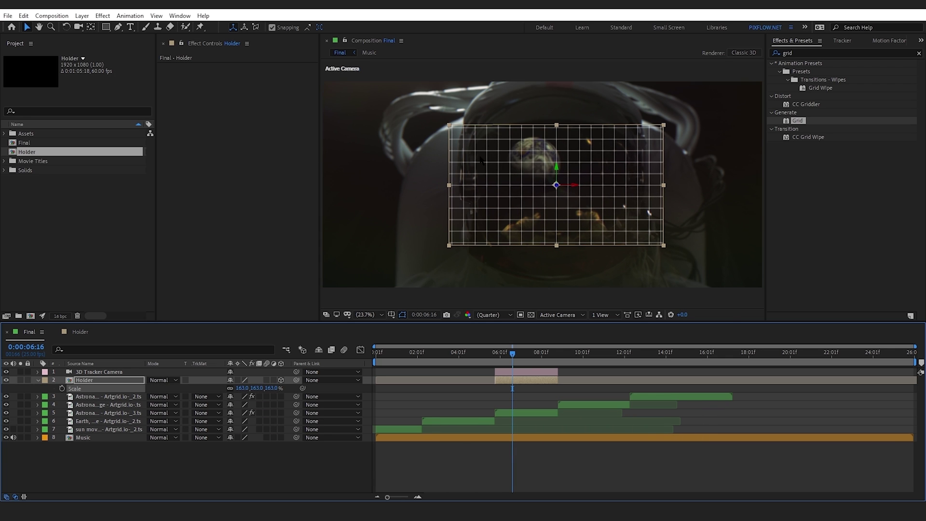
scroll(468, 151, "up", 3)
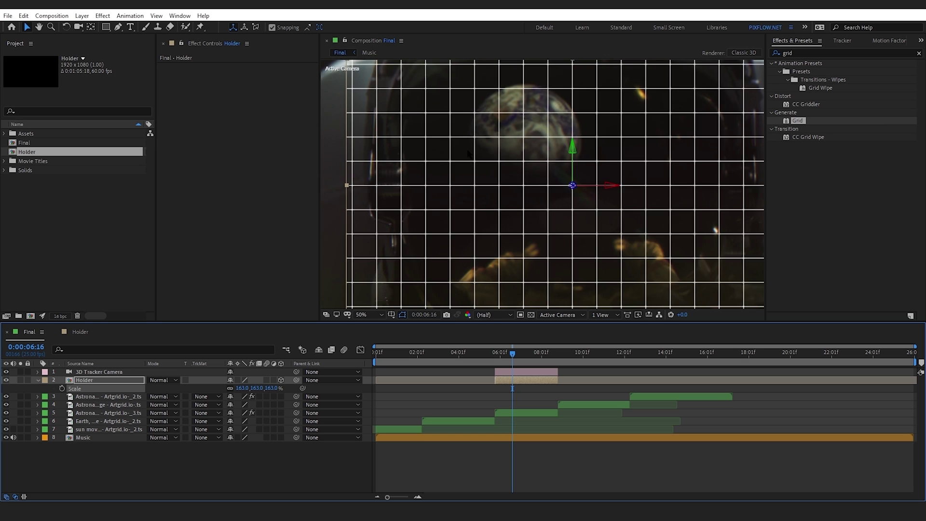
scroll(468, 151, "down", 2)
double_click(808, 51)
key("BackSpace")
type("bez")
double_click(806, 70)
Pull the Bezier Warp corners and edge handles inward to round the grid
left_click_drag(444, 122, 474, 152)
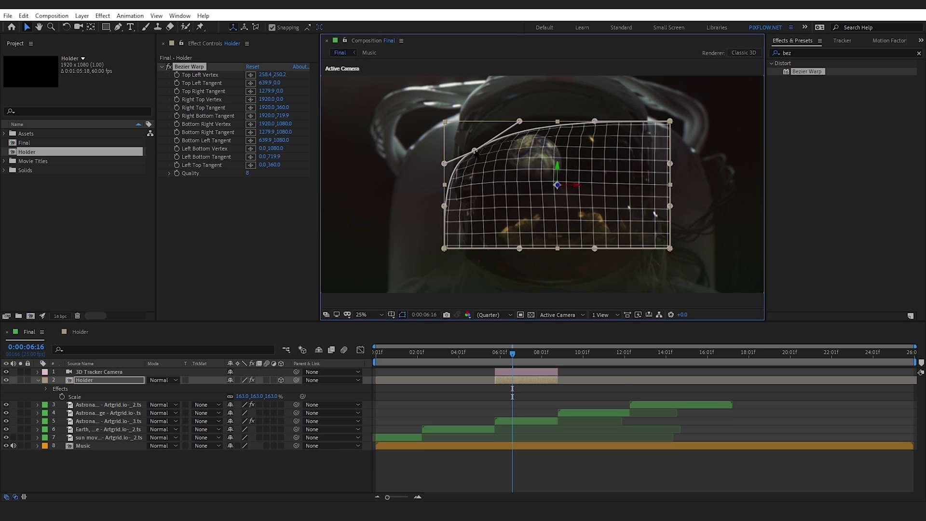
left_click_drag(670, 121, 632, 148)
left_click_drag(670, 248, 631, 228)
left_click_drag(445, 248, 483, 227)
left_click_drag(444, 164, 467, 168)
left_click_drag(444, 207, 466, 200)
left_click_drag(519, 122, 518, 112)
left_click_drag(594, 122, 596, 116)
left_click_drag(669, 164, 641, 171)
left_click_drag(670, 206, 641, 205)
left_click_drag(595, 248, 590, 254)
left_click_drag(520, 248, 523, 258)
Fine-tune the warp curves to fit the visor and scrub to check them
mouse_move(596, 116)
left_mouse_down()
mouse_move(587, 110)
mouse_move(607, 115)
left_mouse_up()
left_click_drag(518, 111, 493, 112)
left_click_drag(524, 258, 509, 259)
left_click_drag(591, 254, 606, 255)
left_click_drag(642, 206, 641, 172)
left_click_drag(466, 198, 467, 205)
left_click_drag(469, 168, 469, 166)
left_click_drag(467, 204, 469, 208)
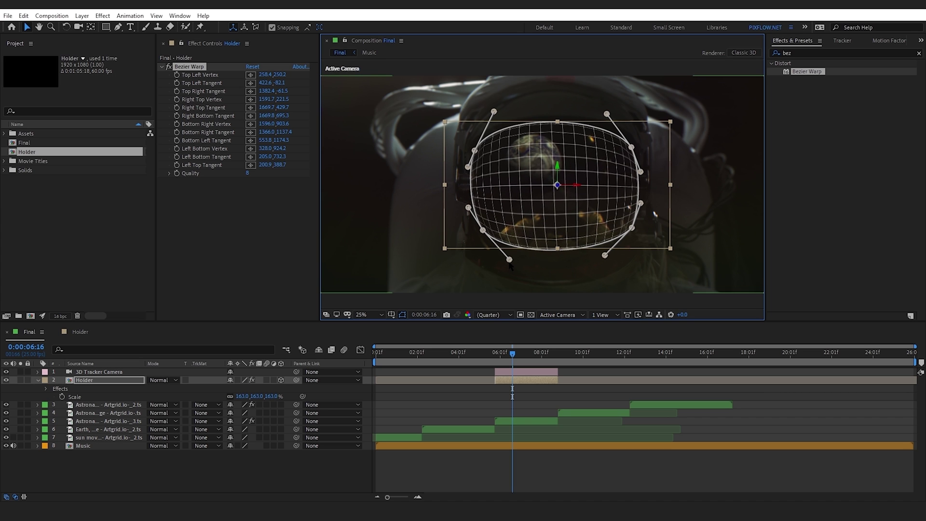
left_click_drag(510, 260, 505, 256)
mouse_move(490, 359)
left_mouse_down()
mouse_move(531, 360)
mouse_move(496, 360)
left_mouse_up()
In the Holder comp, apply CC Vignette to BG and increase its Amount
left_click(468, 404)
left_click(79, 331)
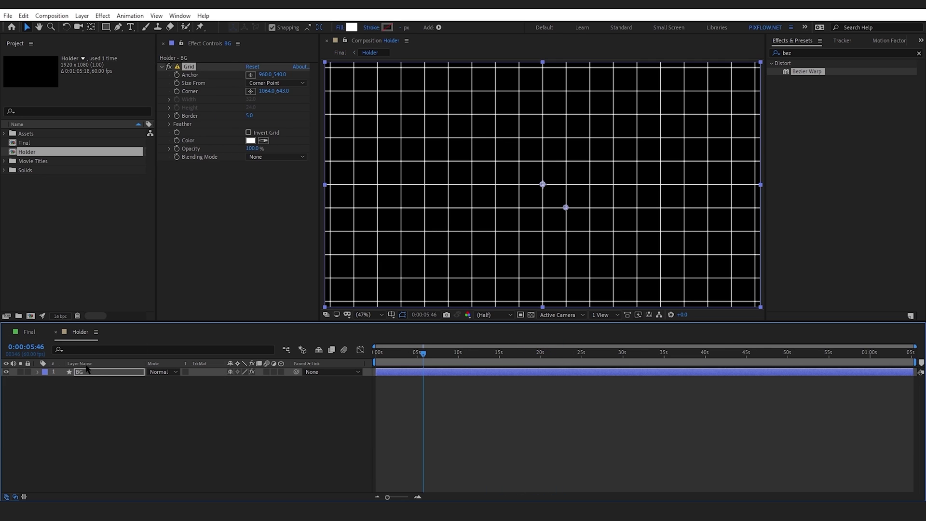
double_click(795, 53)
type("vig")
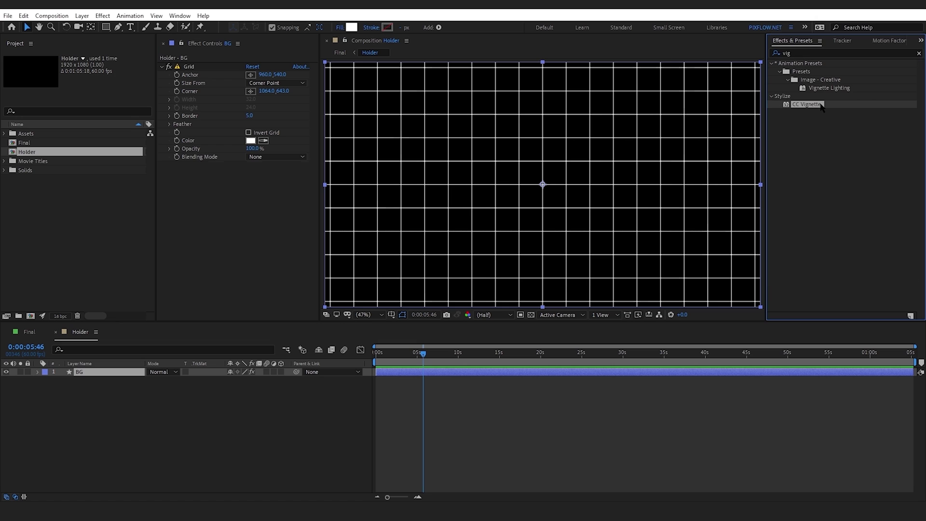
left_click_drag(806, 105, 283, 161)
left_click_drag(339, 176, 380, 175)
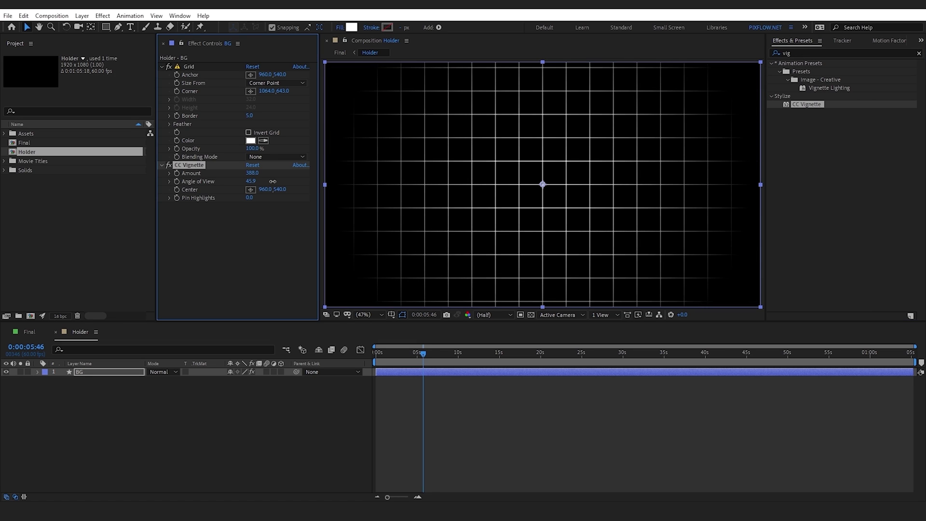
Set the BG layer's opacity to 10% and return to the Final comp
left_click(91, 373)
key("space")
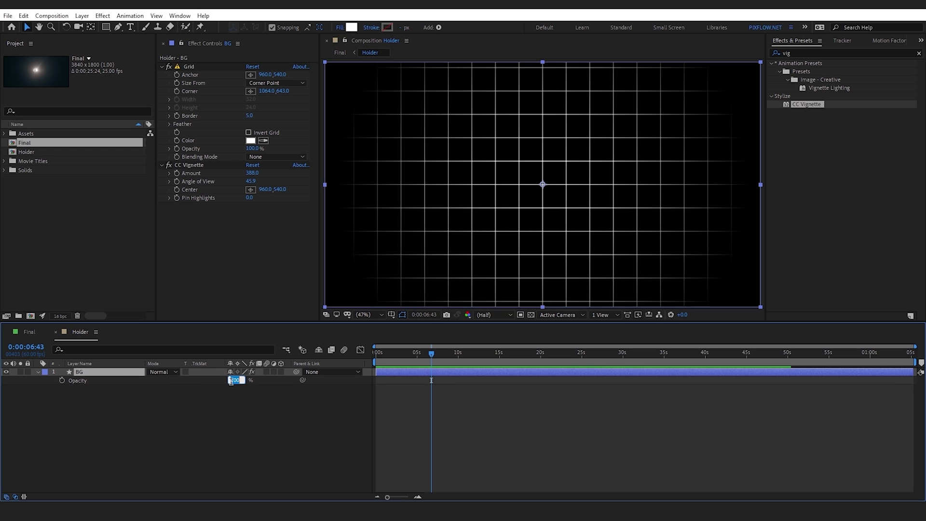
type("0")
key("Return")
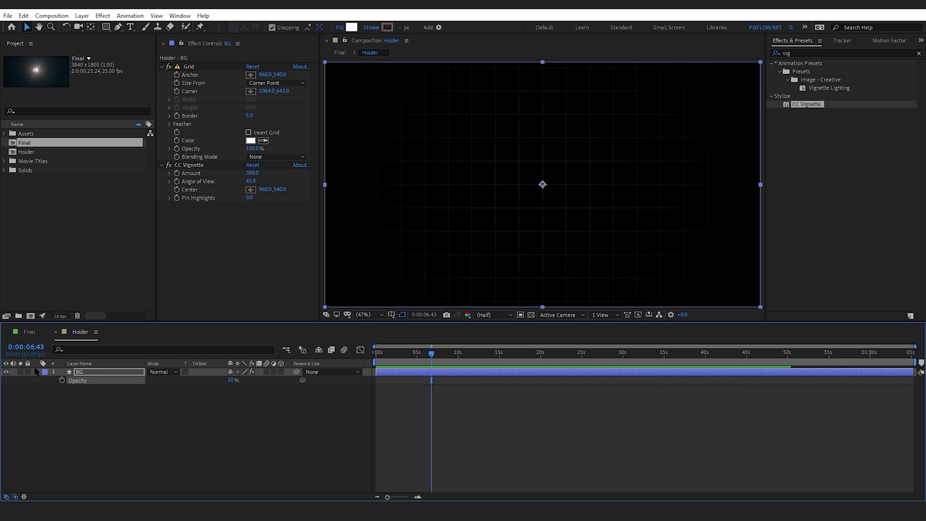
left_click(29, 332)
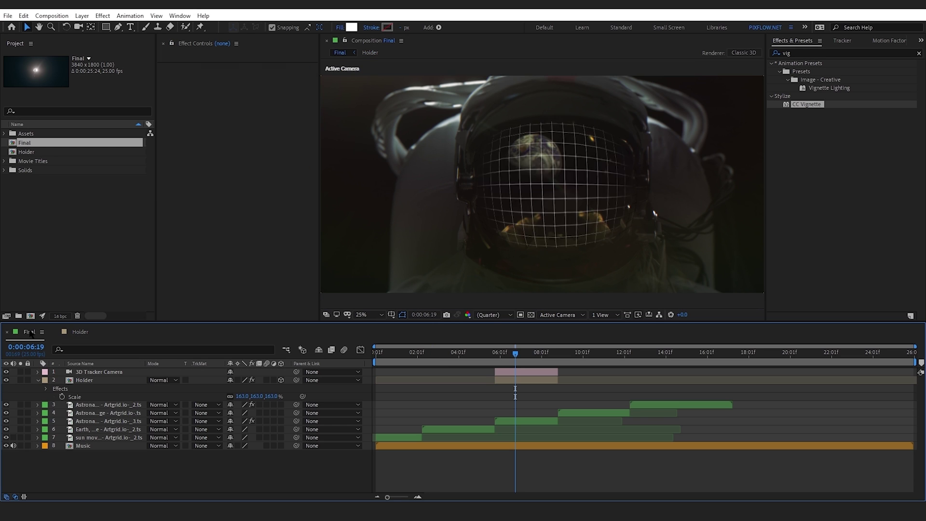
Select the Earth footage layer and play back the visor shot
left_click(496, 354)
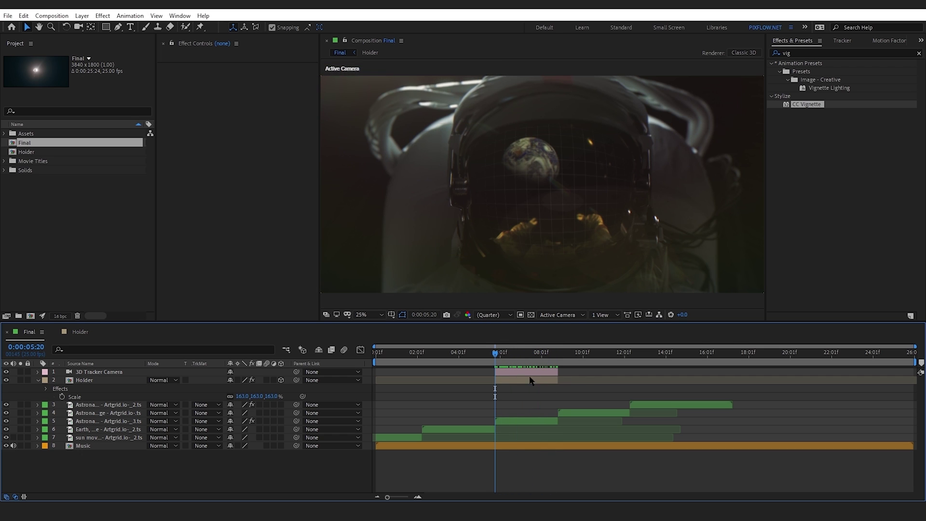
left_click(498, 382)
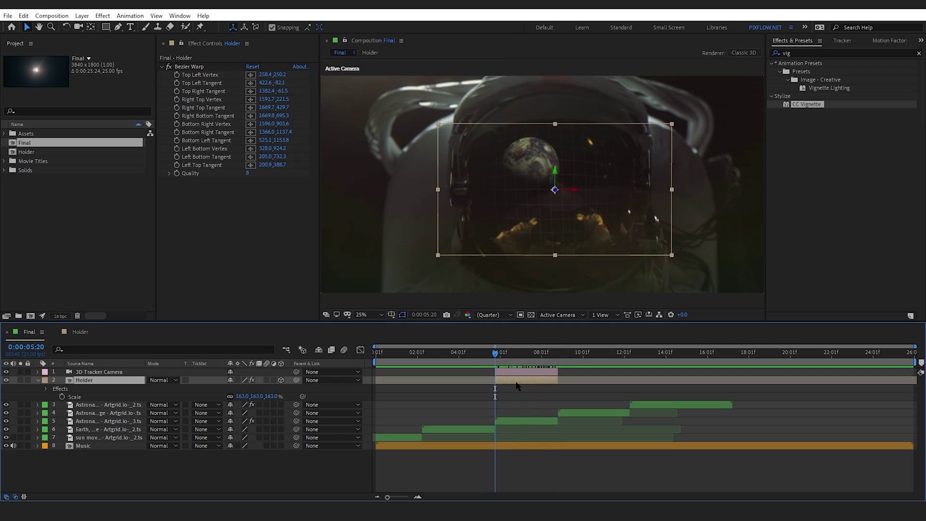
left_click(460, 431)
key("space")
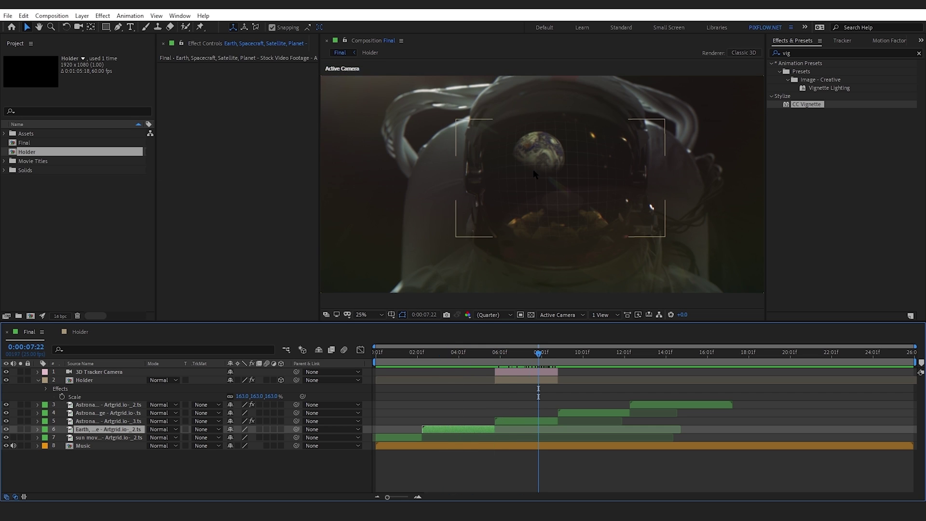
Duplicate the Earth layer, move the copy above Holder, and enable its 3D switch
left_click_drag(538, 391, 459, 392)
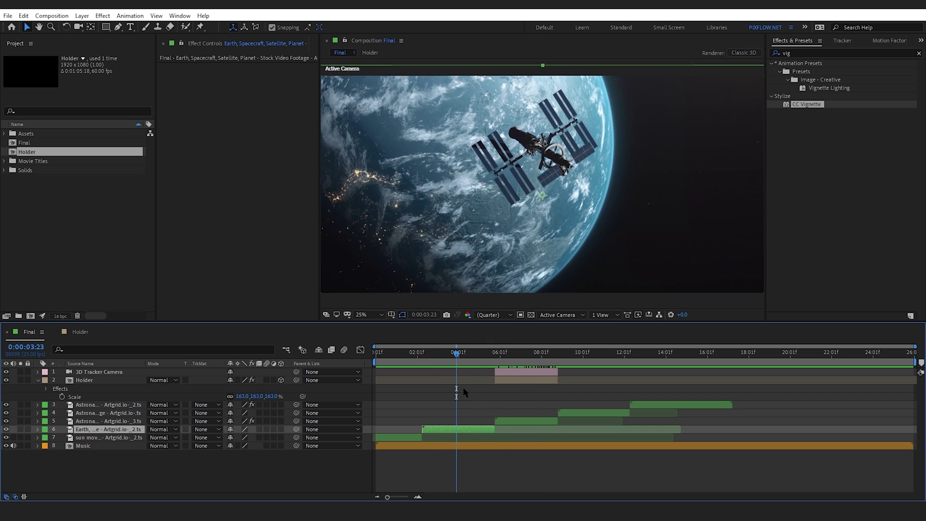
key("ctrl+d")
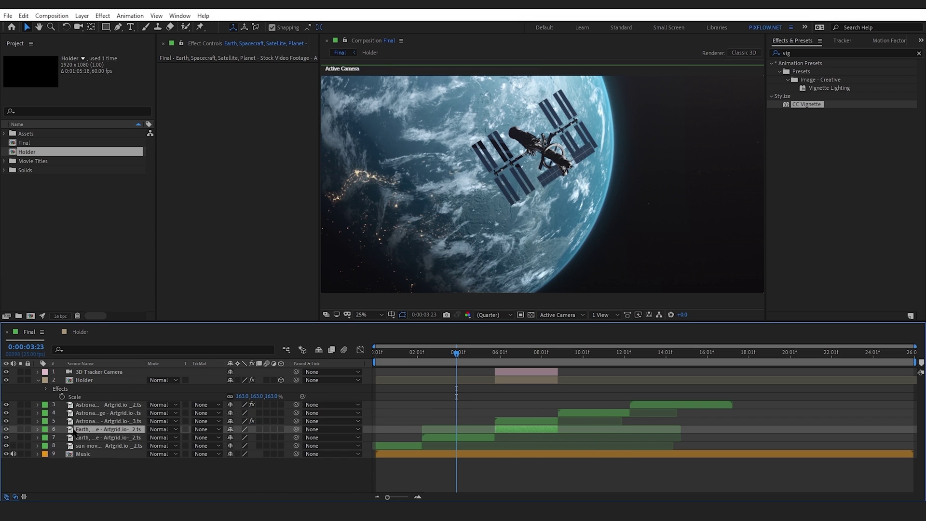
left_click_drag(75, 432, 128, 378)
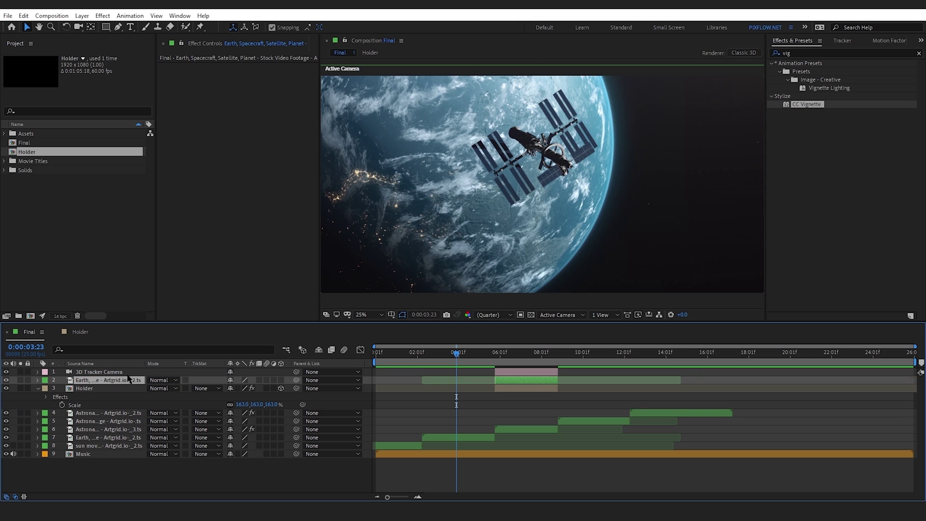
left_click(518, 352)
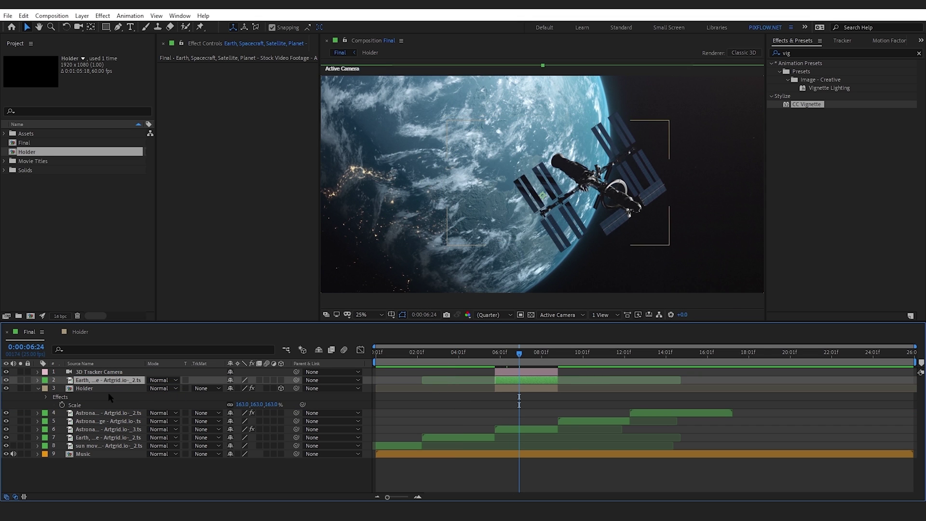
left_click(281, 380)
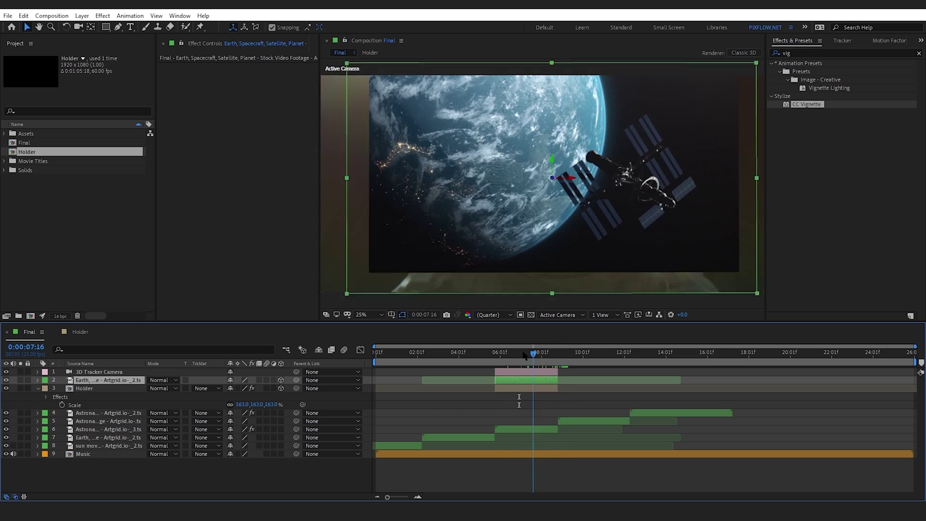
left_click_drag(519, 353, 495, 352)
left_click(84, 388)
left_click(47, 405)
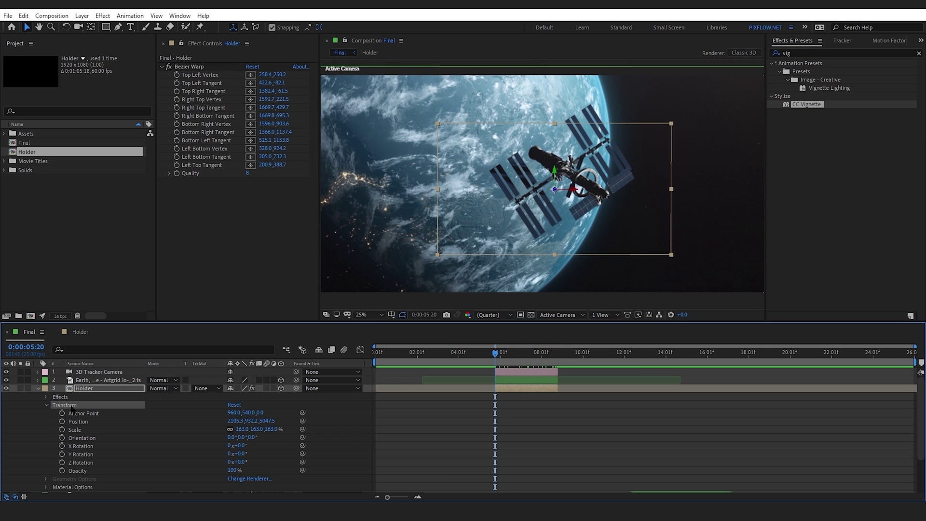
Flip the Earth copy horizontally with a -113% horizontal scale
left_click(85, 380)
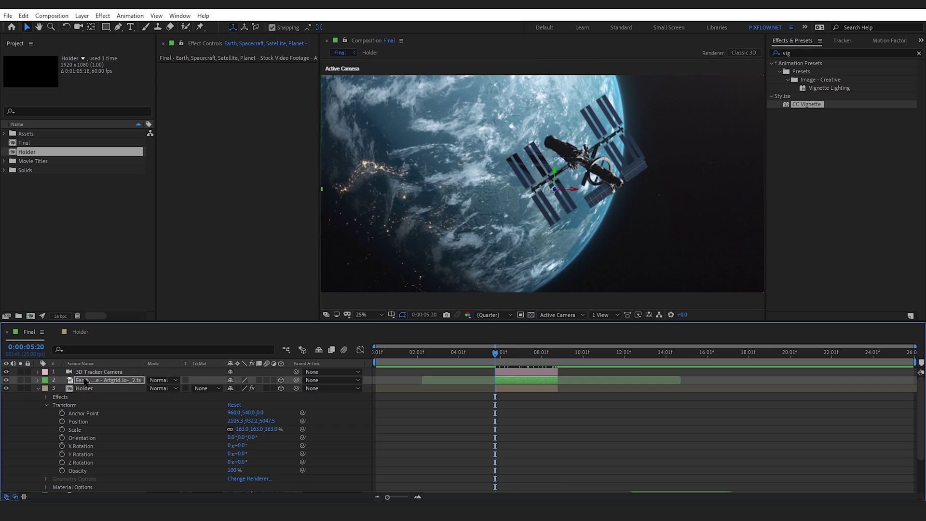
key("s")
left_click_drag(244, 390, 207, 402)
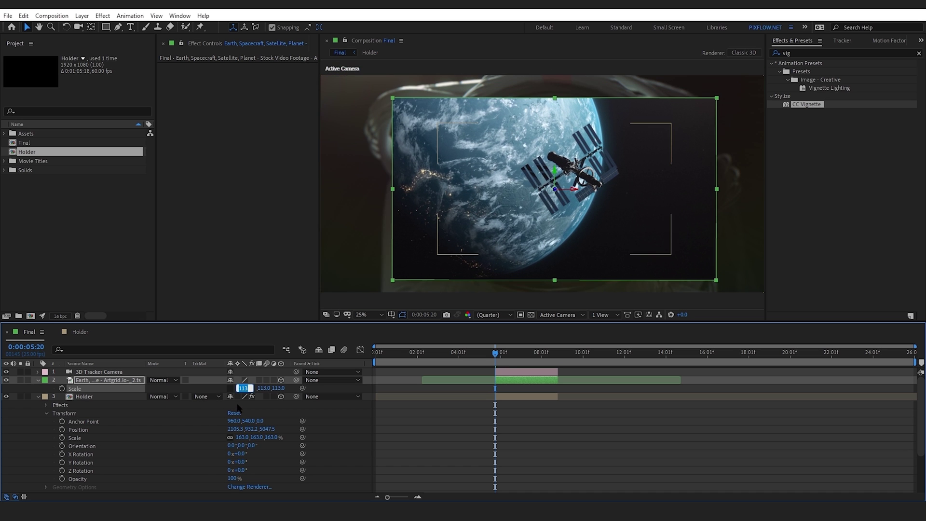
type("-113")
key("Return")
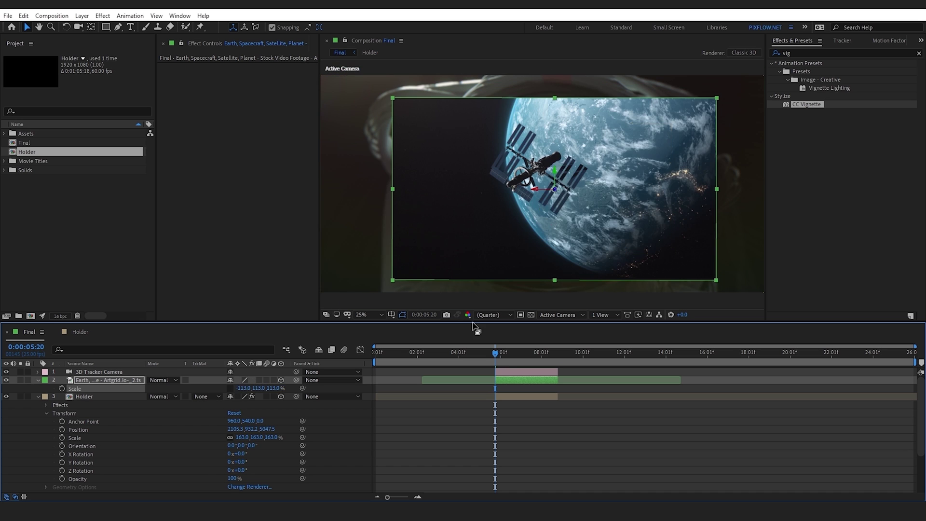
Enlarge the Earth copy to 169% and shift it up and right over the helmet
left_click_drag(507, 351, 510, 354)
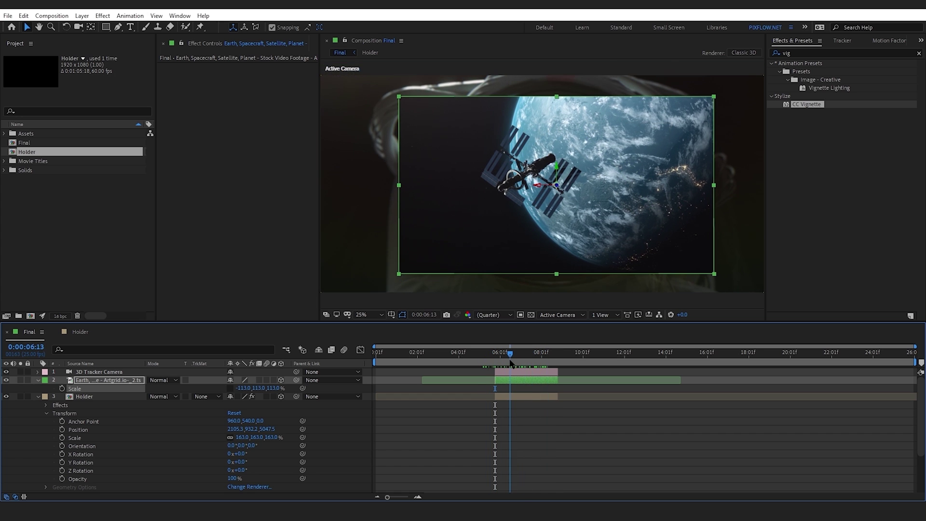
left_click_drag(230, 391, 528, 224)
key("t")
key("s")
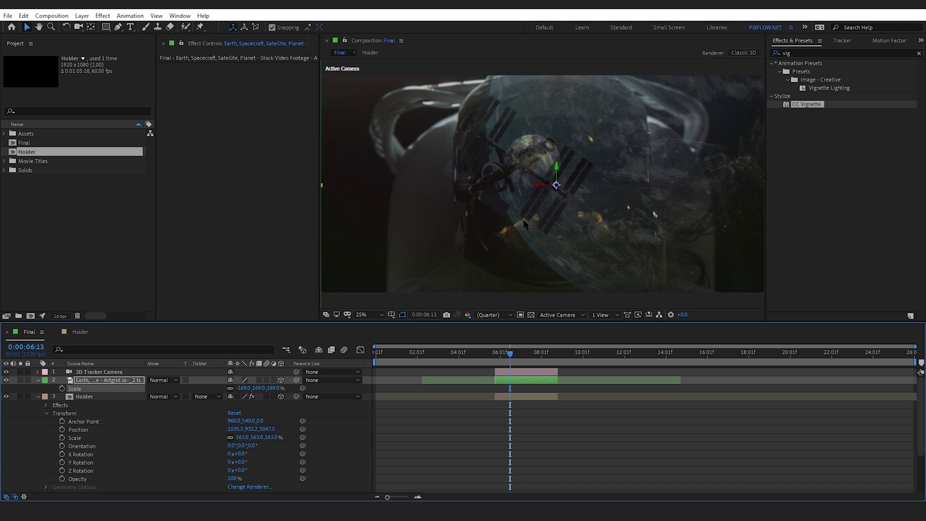
left_click_drag(536, 186, 693, 158)
left_click(91, 397)
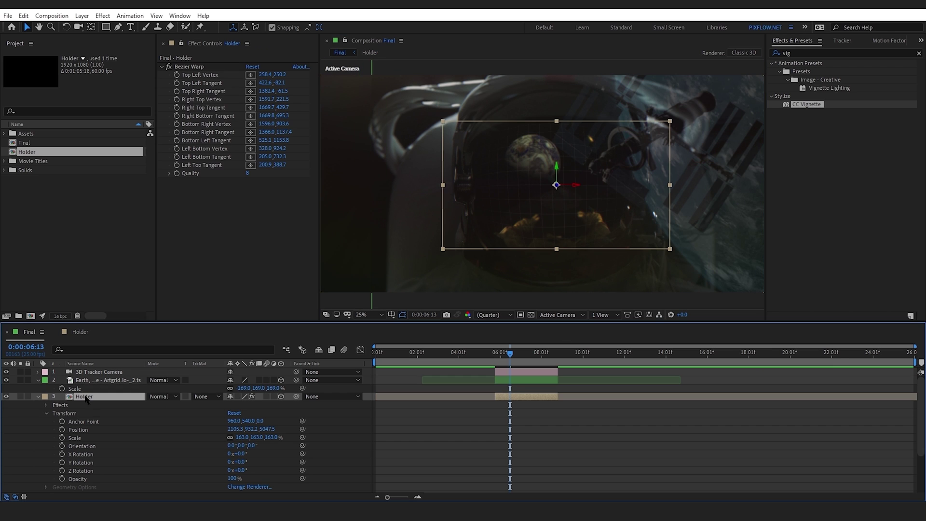
Duplicate the Holder comp, remove its CC Vignette, and rename it Alpha 01
key("ctrl+d")
double_click(33, 161)
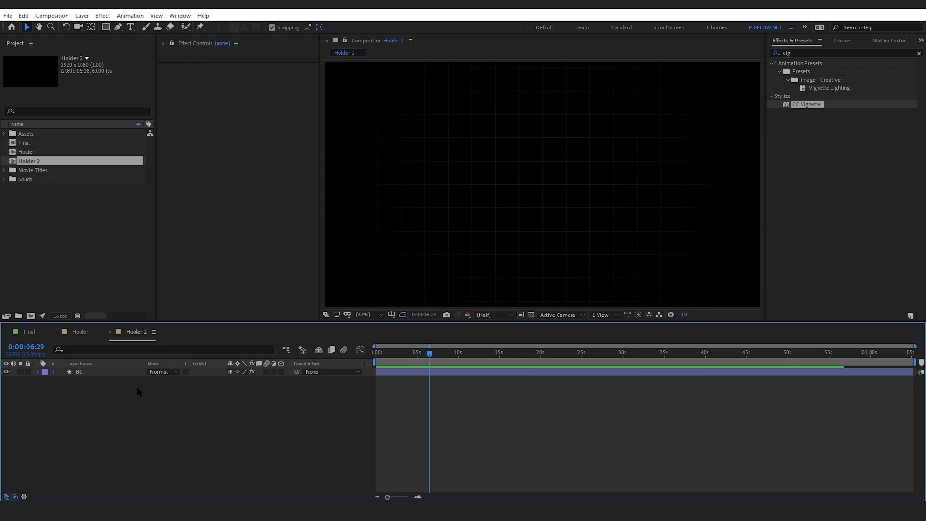
left_click(91, 372)
key("Delete")
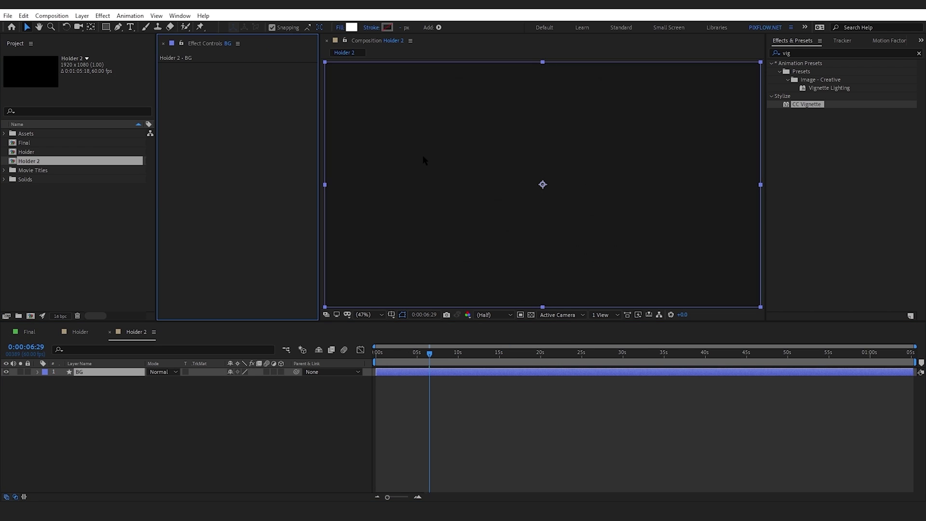
left_click(32, 161)
type("Alpha")
key("Return")
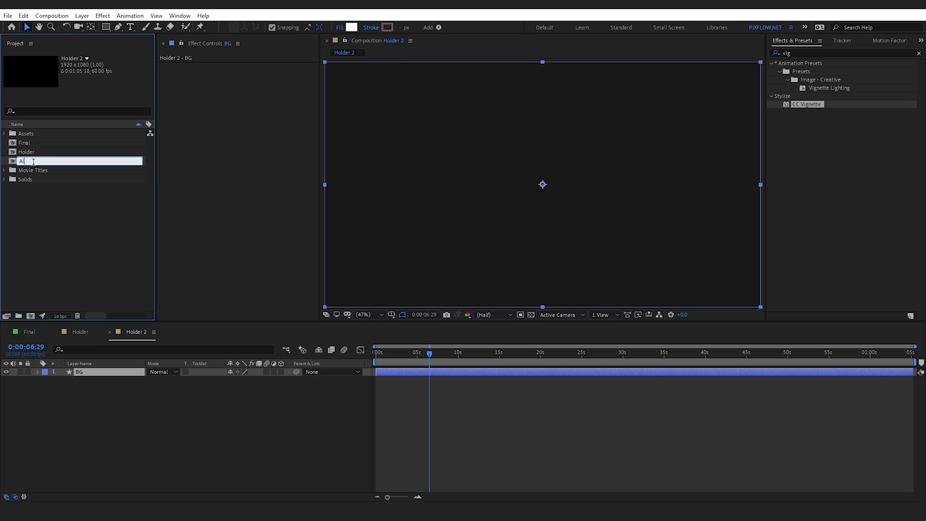
type("01")
key("Return")
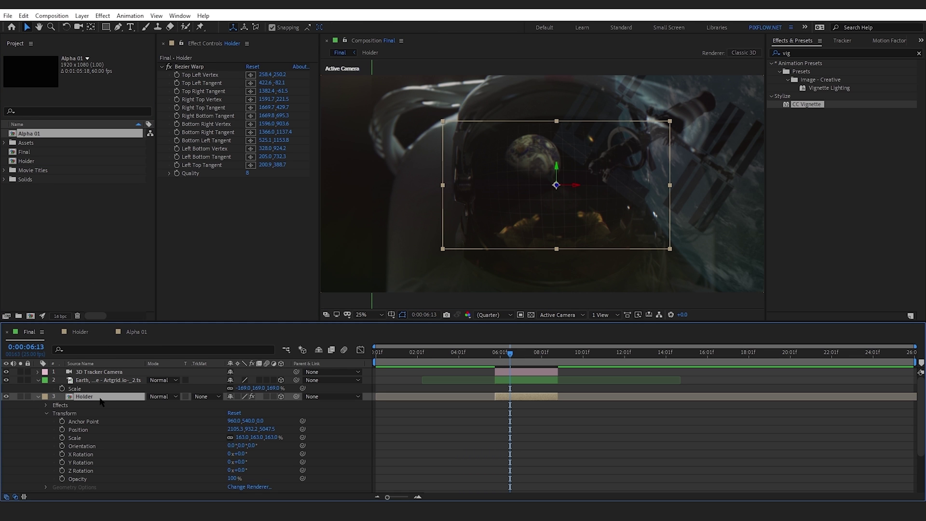
Duplicate the Holder layer above the Earth copy and replace its source with Alpha 01
key("ctrl+d")
left_click_drag(100, 401, 107, 382)
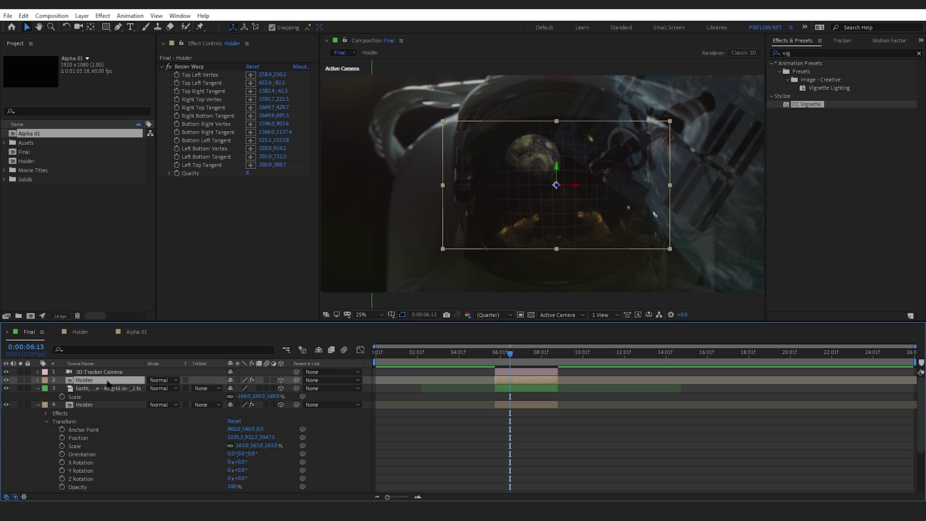
left_click_drag(33, 133, 82, 380, "alt")
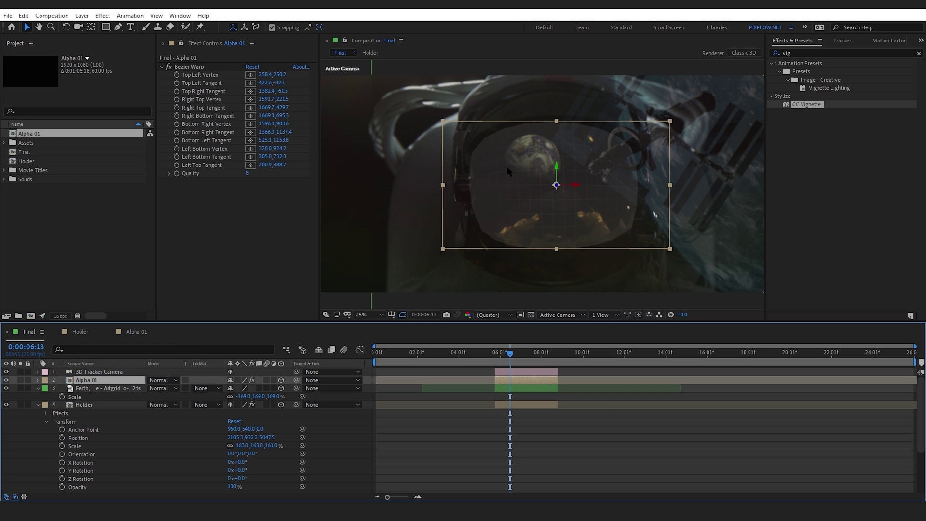
key("t")
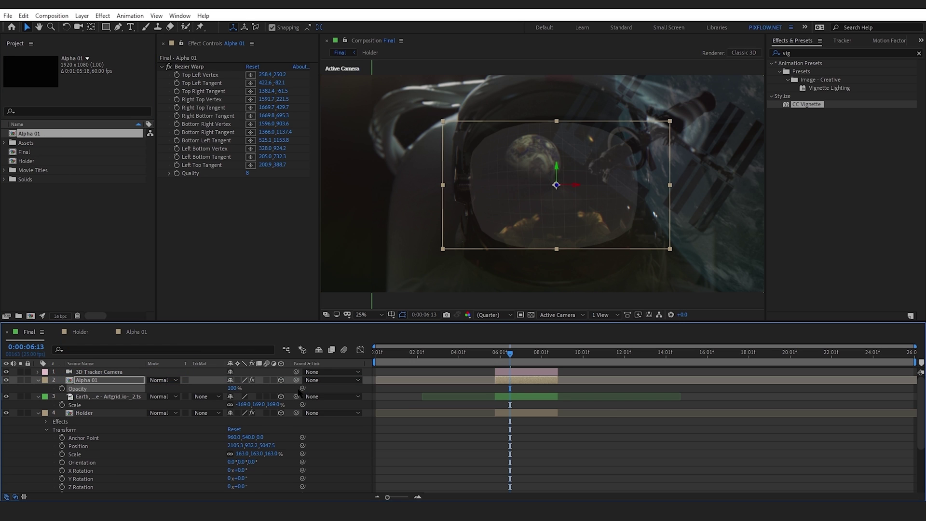
left_click(89, 396)
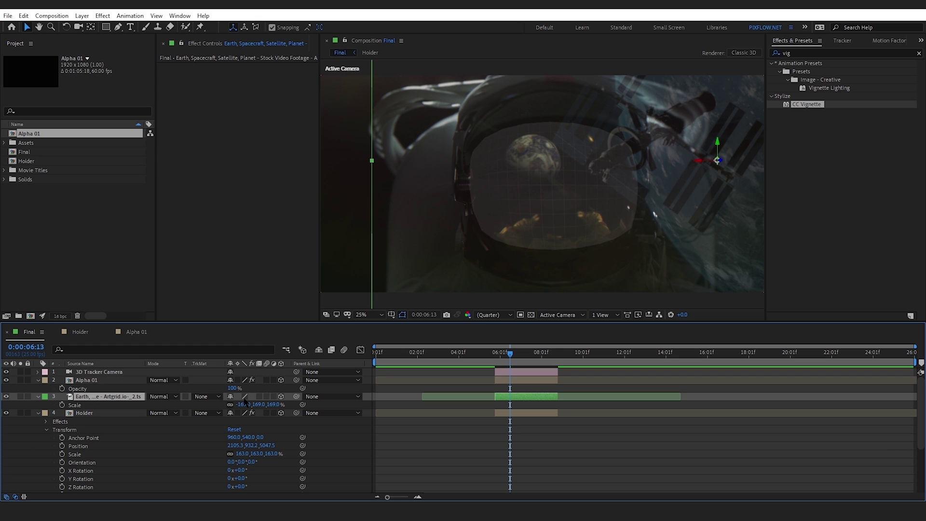
Set the Earth copy's track matte to Alpha 01 and raise Alpha 01's BG opacity to 100%
left_click(203, 397)
left_click(224, 420)
double_click(94, 379)
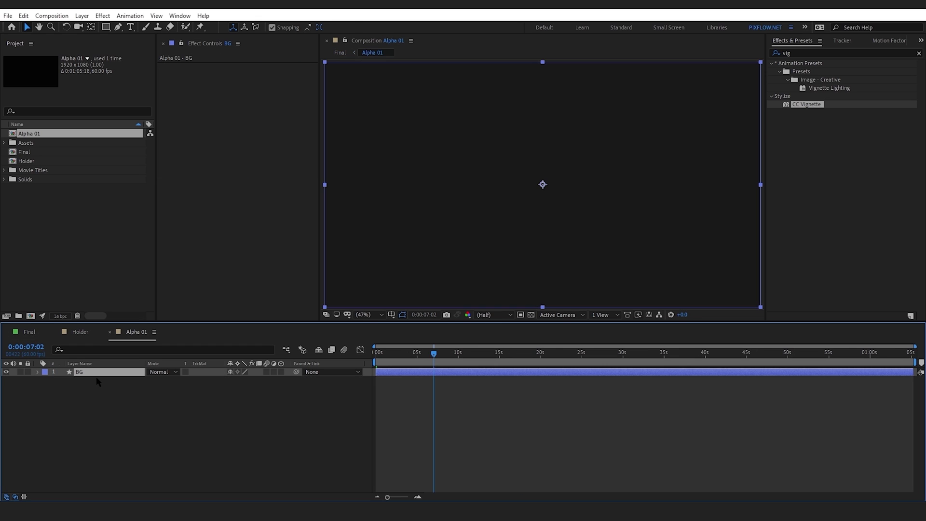
left_click_drag(233, 379, 314, 379)
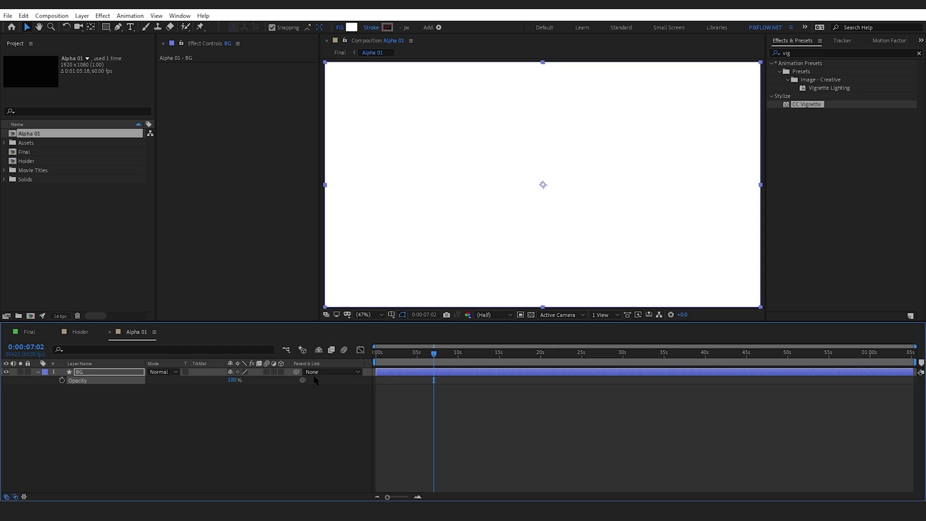
left_click(33, 332)
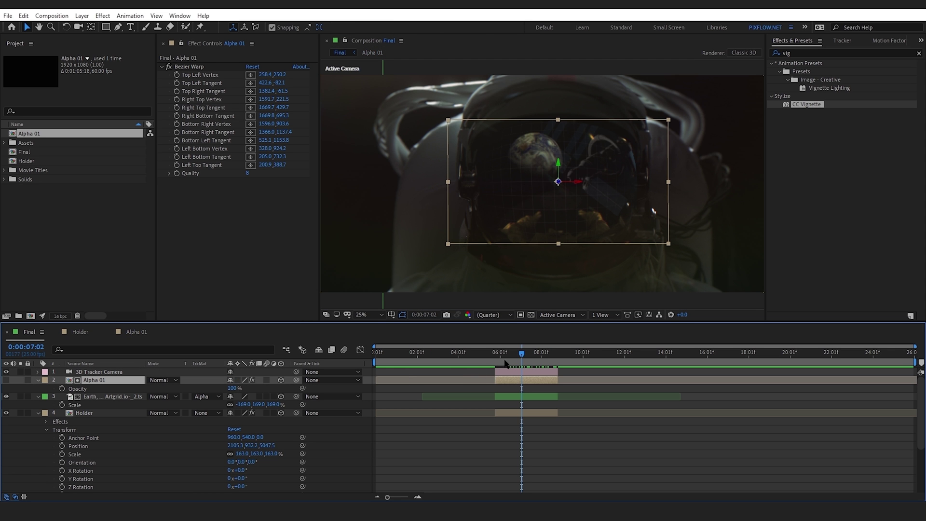
mouse_move(520, 355)
left_mouse_down()
mouse_move(554, 362)
mouse_move(515, 361)
left_mouse_up()
scroll(512, 187, "up", 2)
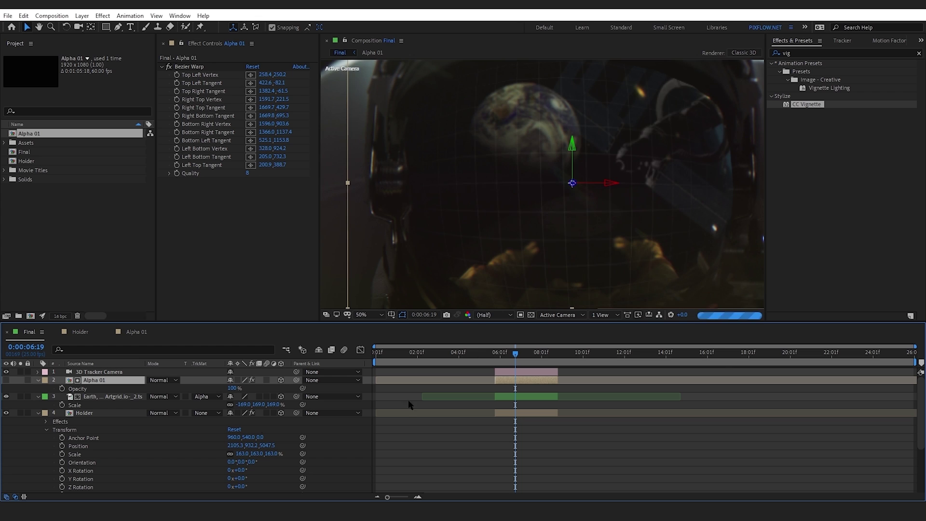
Raise the Earth layer's opacity to 45%
left_click(113, 397)
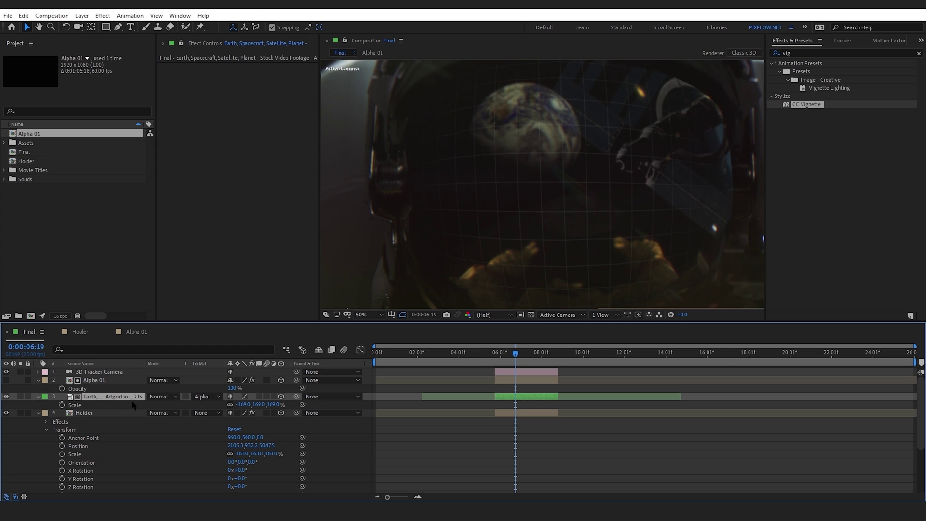
left_click_drag(231, 404, 236, 407)
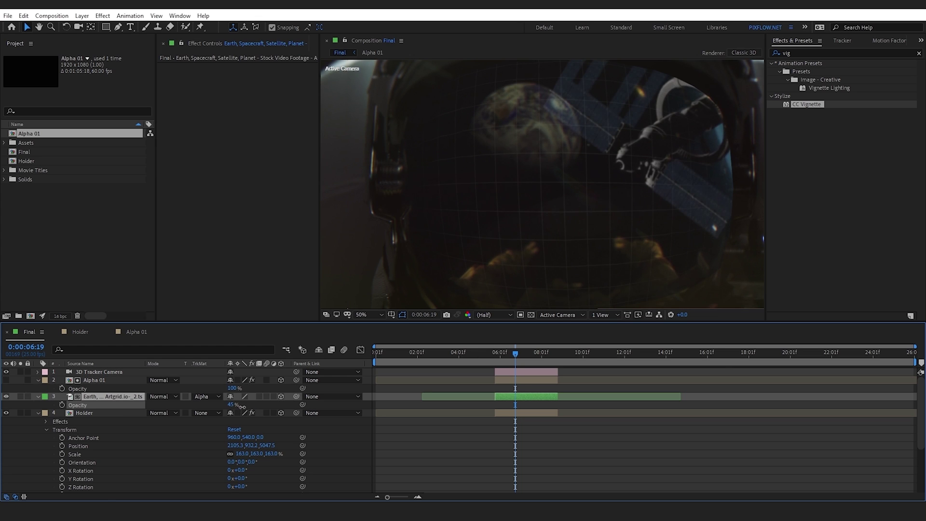
key("Return")
Apply Curves to the Earth layer and adjust its points to deepen the shadows
double_click(789, 53)
type("cur")
left_click_drag(809, 170, 265, 171)
left_click_drag(295, 114, 302, 131)
left_click_drag(254, 161, 254, 191)
left_click_drag(288, 109, 282, 99)
left_click_drag(253, 183, 225, 185)
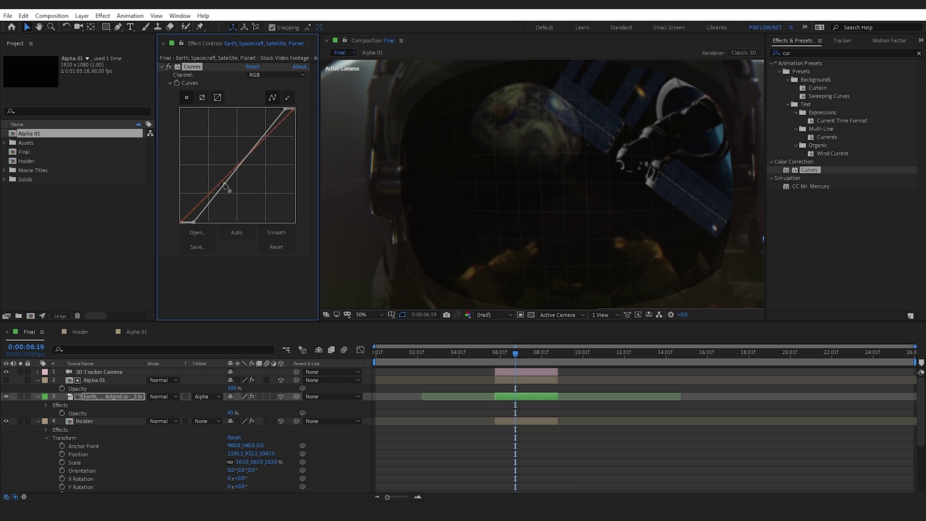
left_click_drag(193, 220, 204, 222)
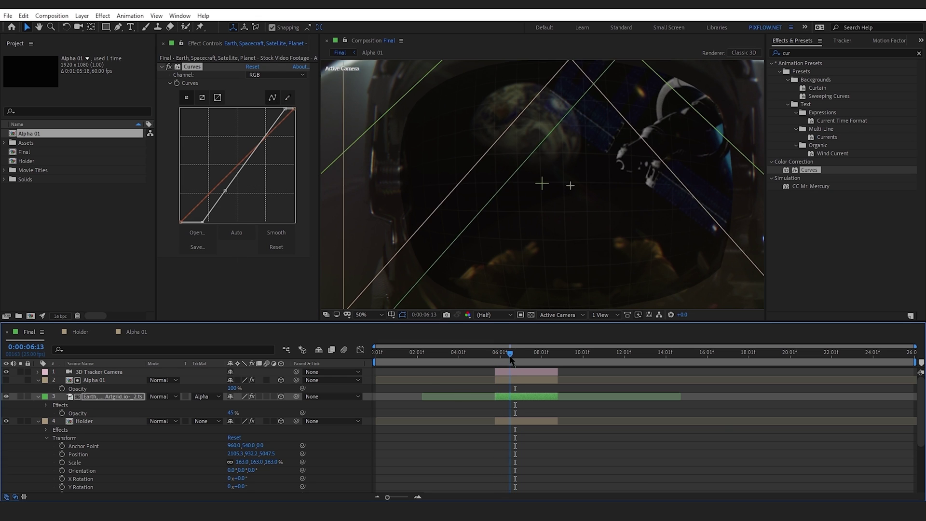
key("Page_Up")
key("Page_Up")
key("Page_Up")
Set the Earth layer's blending mode to Add
left_click(178, 397)
left_click(195, 180)
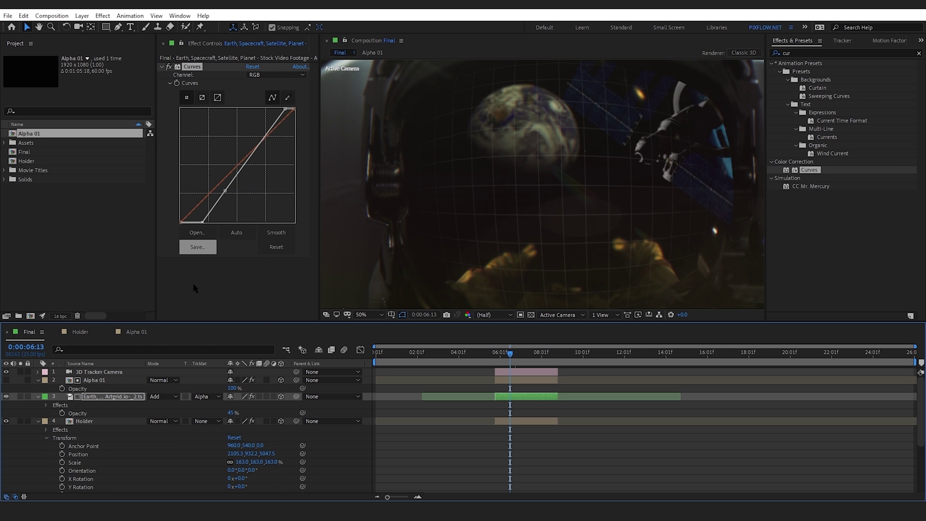
key("ctrl+grave")
key("comma")
left_click(497, 355)
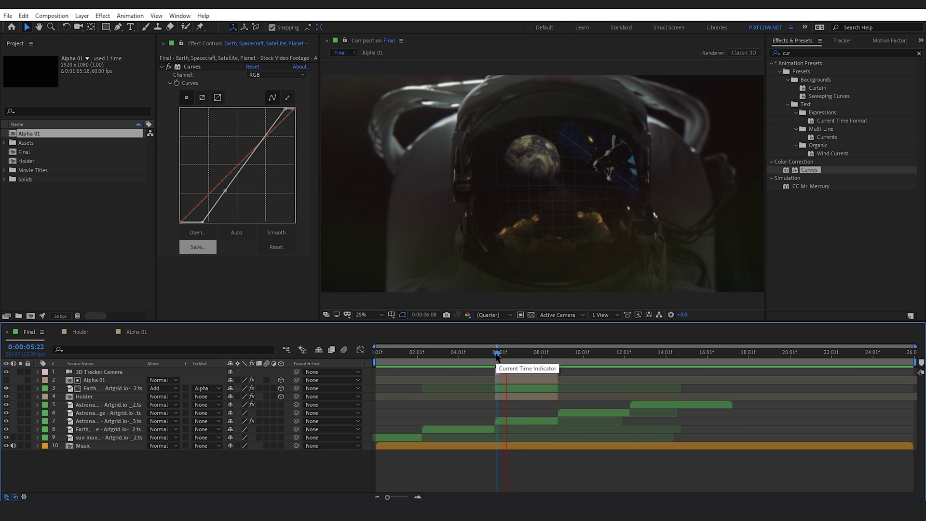
Give the Earth copy a radius-5 Fast Box Blur, 8% opacity and a brightening Curves bend
left_click_drag(497, 355, 527, 355)
key("period")
key("ctrl+5")
type("f")
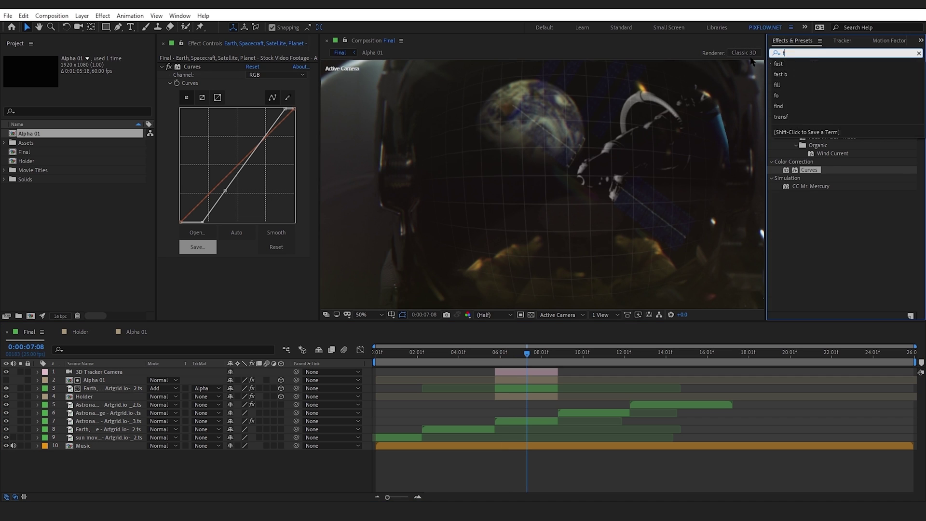
type("ast b")
double_click(814, 79)
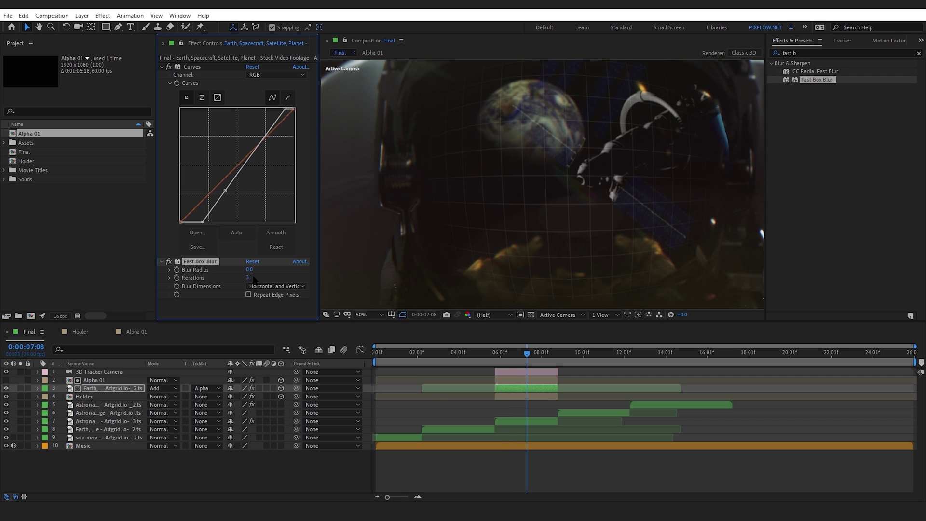
left_click_drag(250, 269, 254, 271)
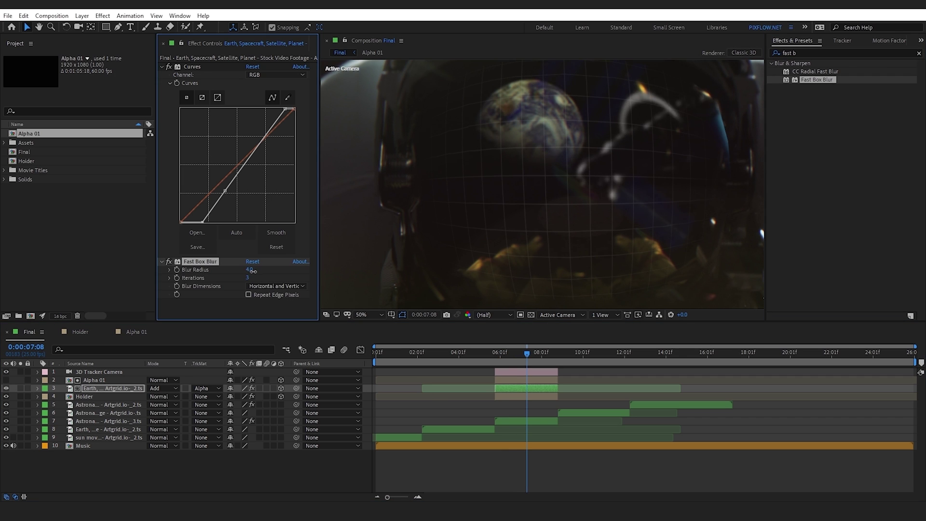
key("t")
left_click_drag(228, 396, 220, 396)
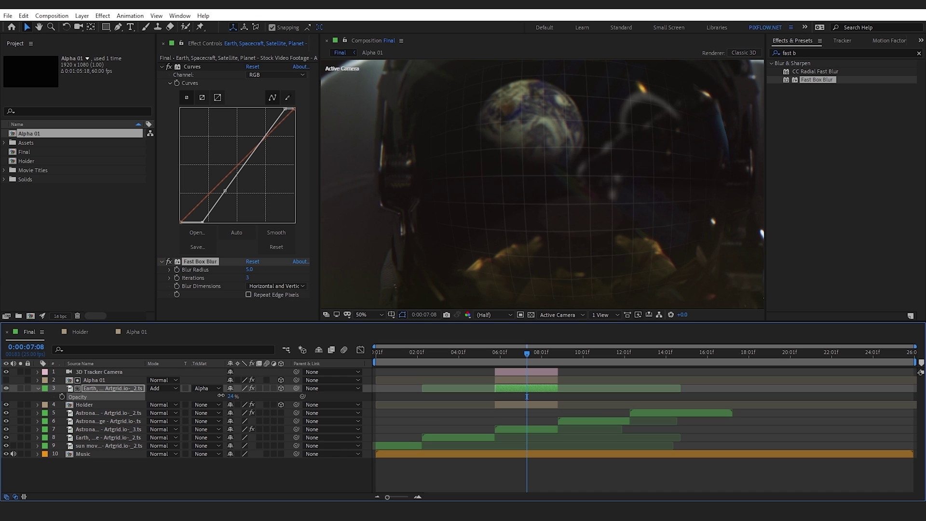
left_click_drag(226, 190, 218, 190)
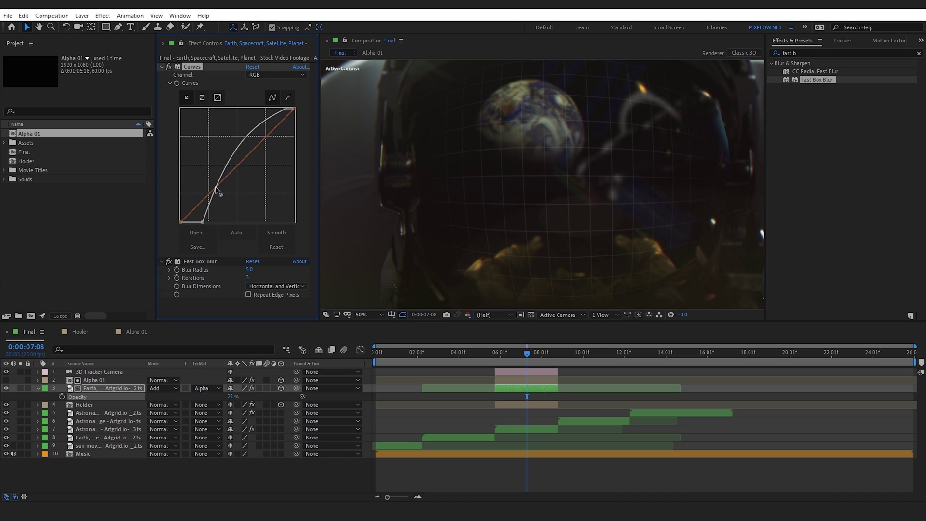
Preview the composite, then close the Alpha 01 tab to reveal Holder
mouse_move(506, 355)
left_mouse_down()
mouse_move(497, 354)
mouse_move(526, 354)
mouse_move(494, 357)
left_mouse_up()
key("space")
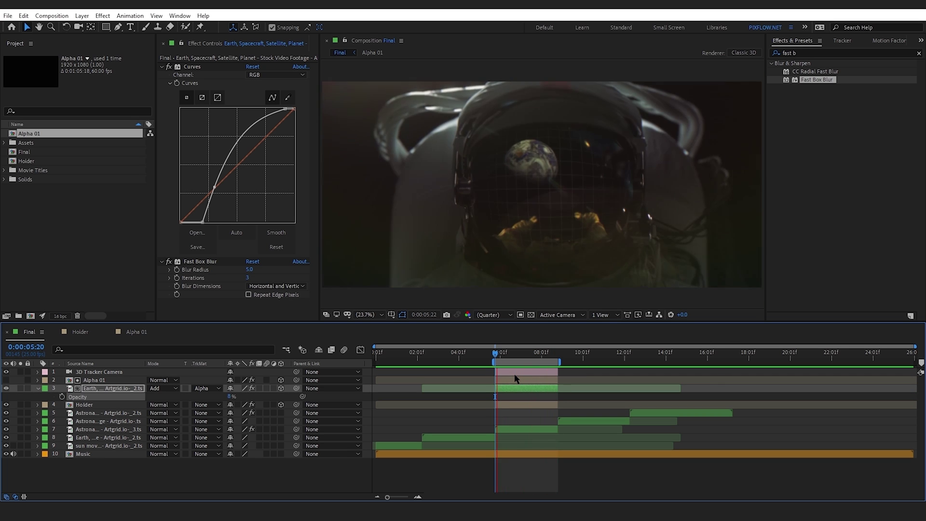
key("space")
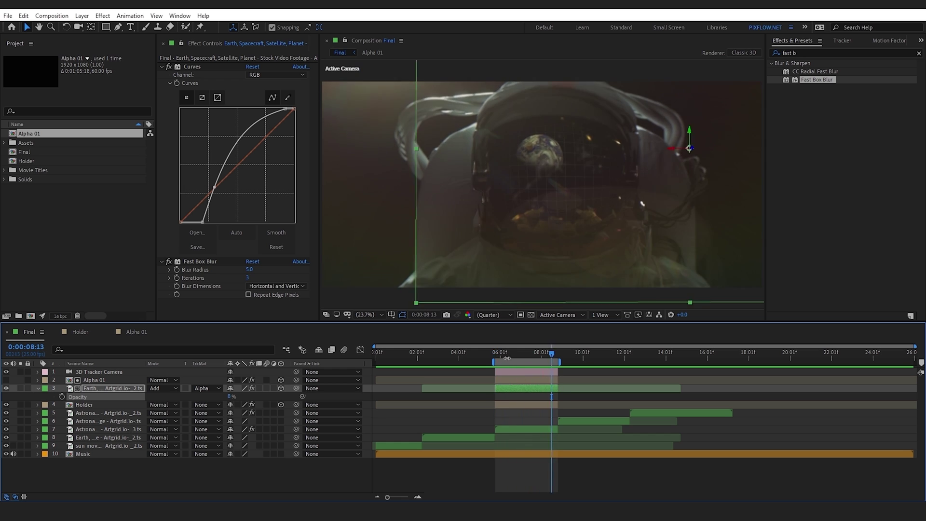
left_click(108, 331)
left_click(123, 411)
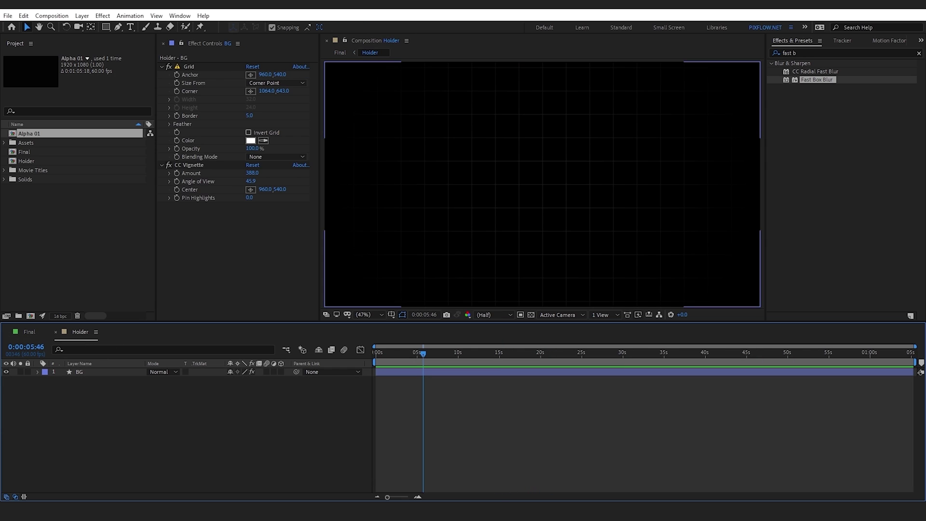
Browse Motion Factory's Cyberpunk HUD pack past Circles and Triangles to 09-Camera Recorders
left_click(888, 40)
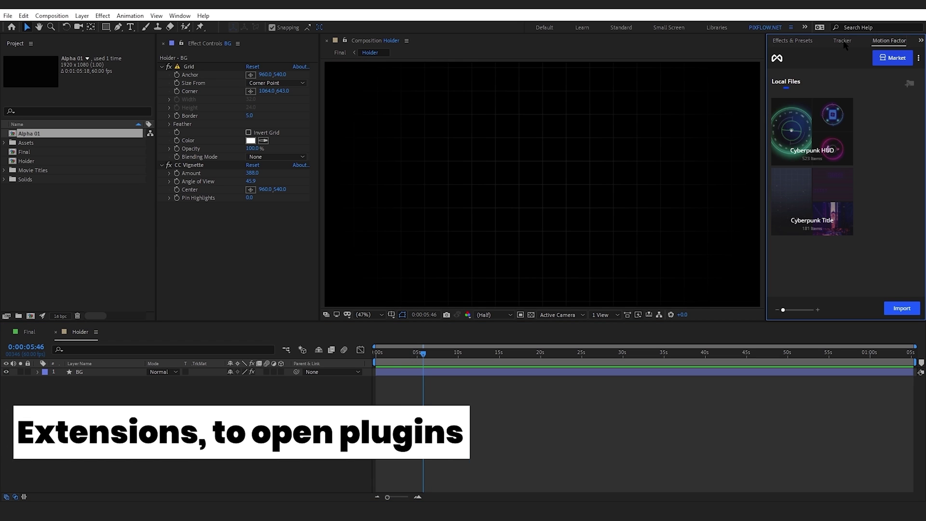
left_click_drag(766, 89, 676, 116)
left_click(728, 139)
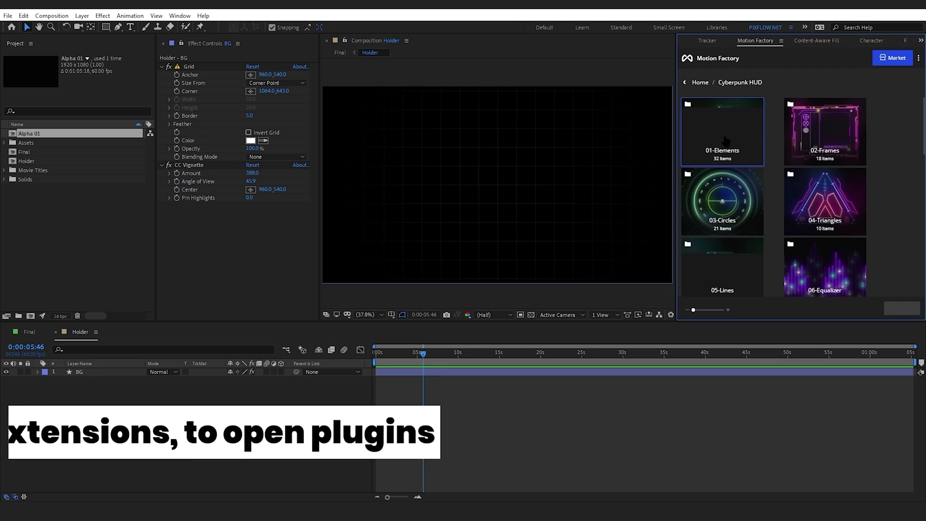
left_click(739, 181)
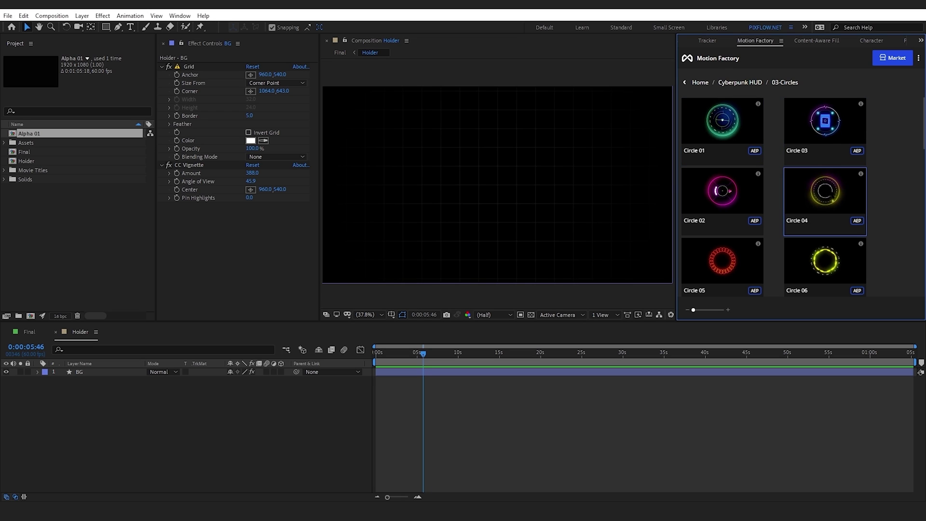
scroll(827, 218, "down", 2)
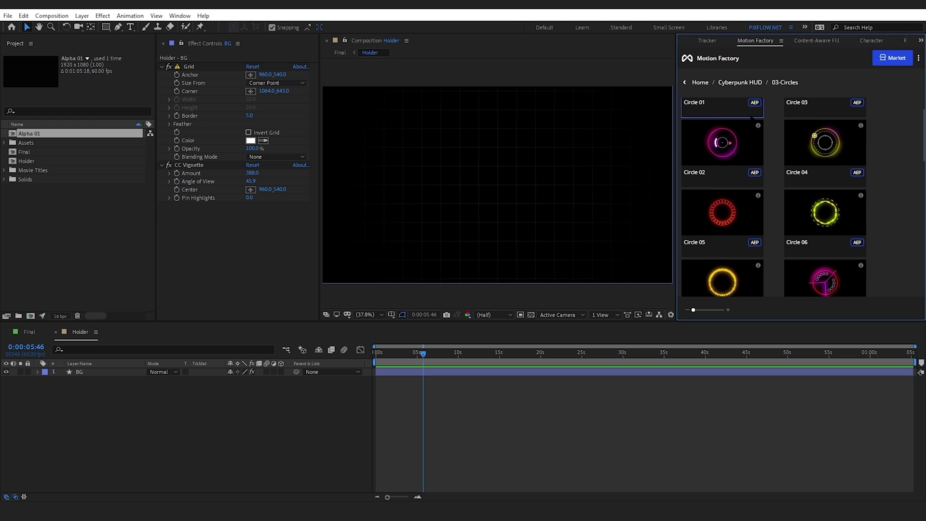
scroll(782, 180, "up", 2)
left_click(746, 84)
left_click(822, 217)
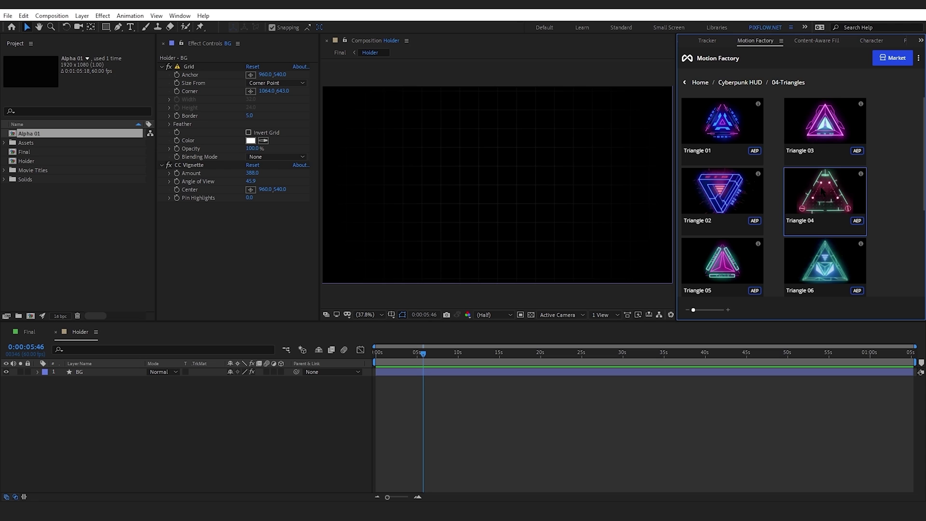
scroll(755, 261, "down", 3)
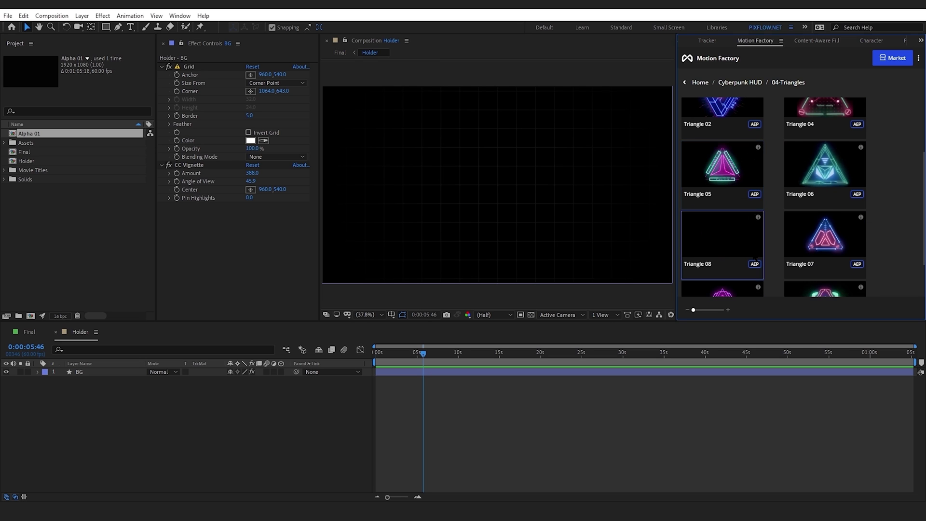
scroll(755, 259, "up", 3)
left_click(736, 84)
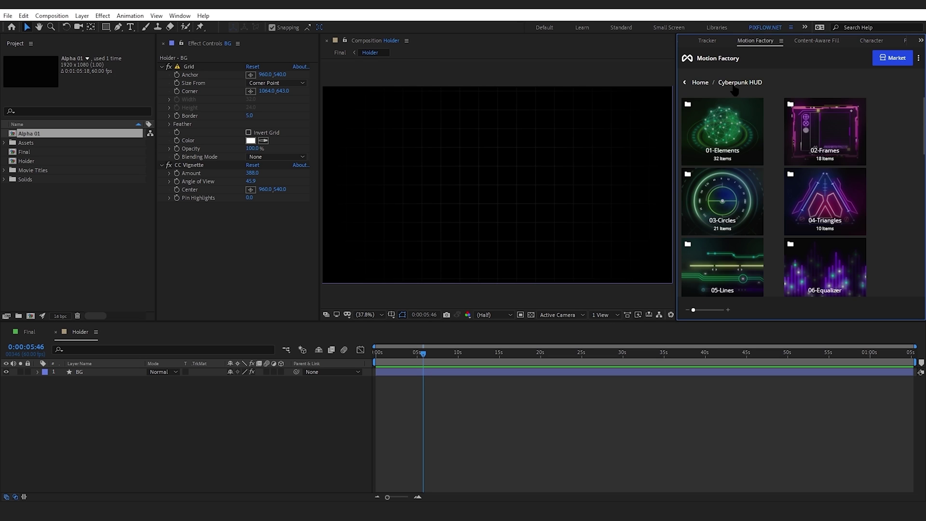
scroll(749, 172, "down", 3)
scroll(749, 172, "down", 2)
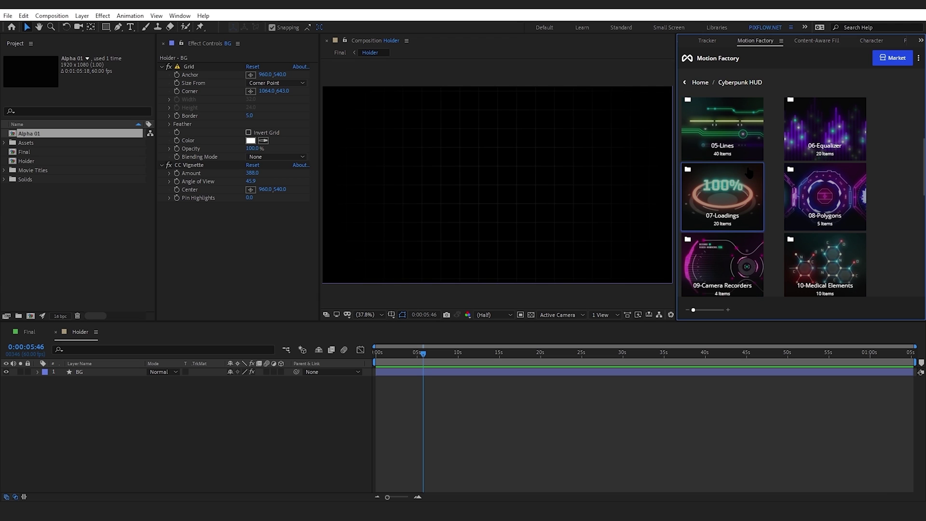
scroll(750, 173, "down", 2)
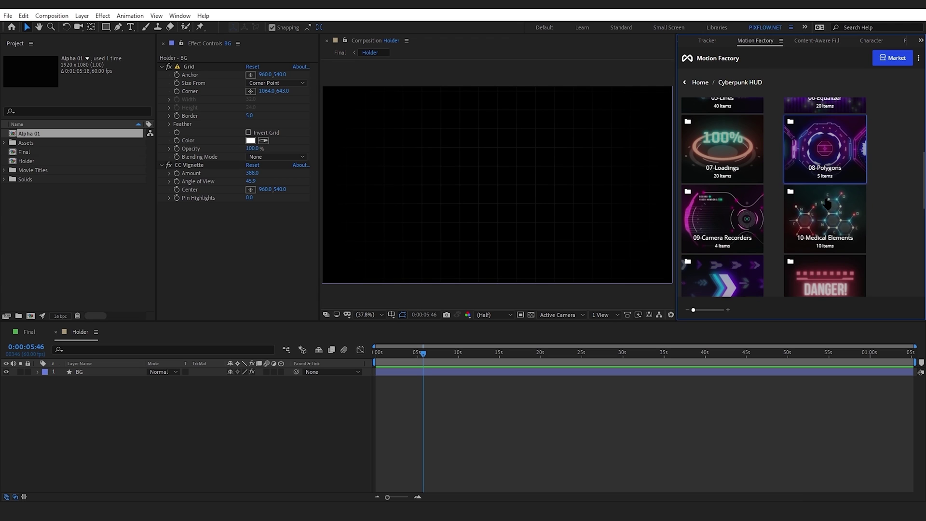
left_click(749, 220)
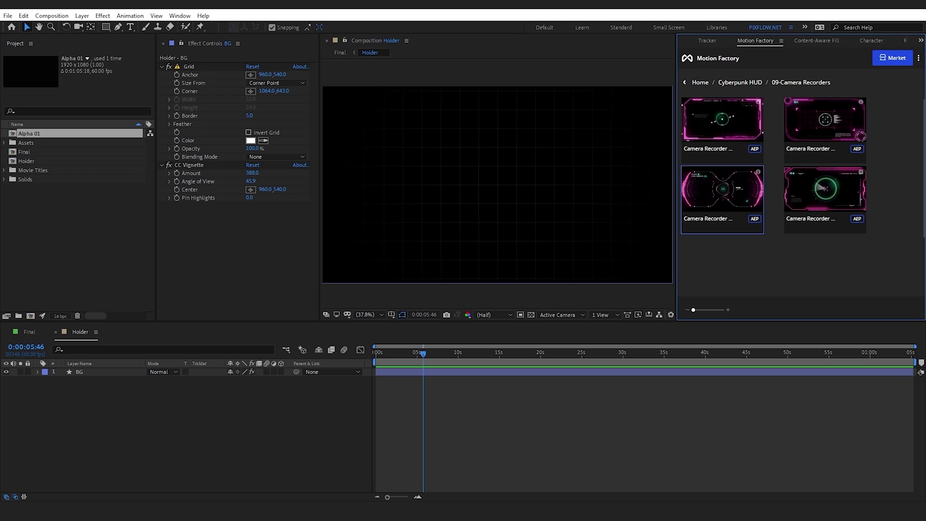
Import Camera Recorder 03 and add it as a layer above BG in Holder
left_click(708, 219)
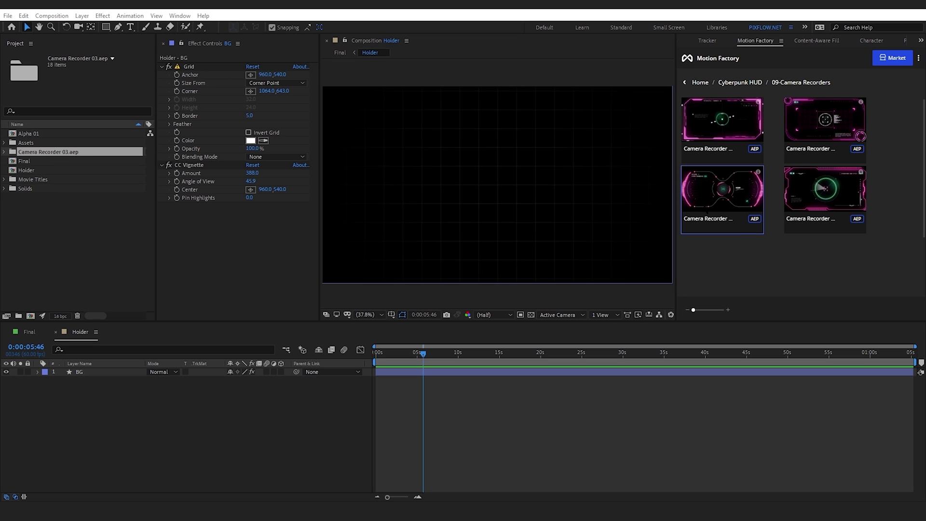
left_click(68, 156)
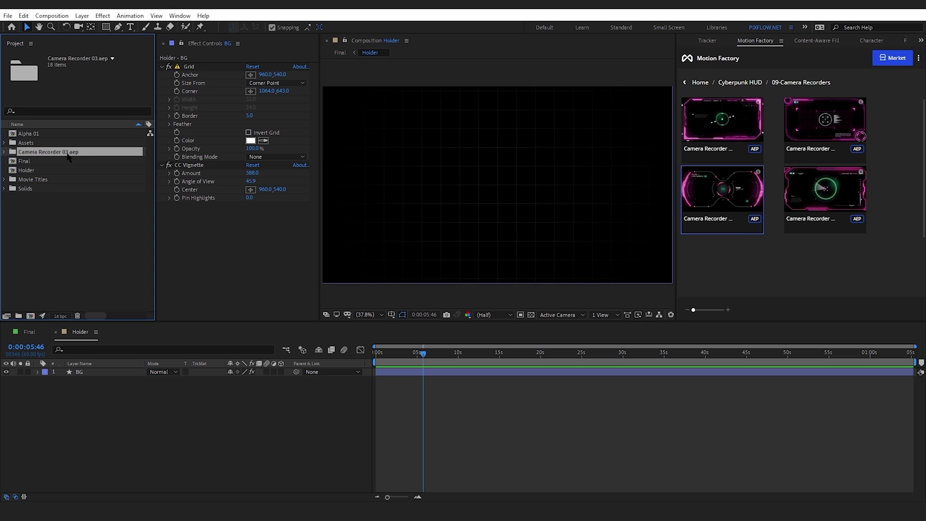
left_click(5, 152)
left_click(49, 170)
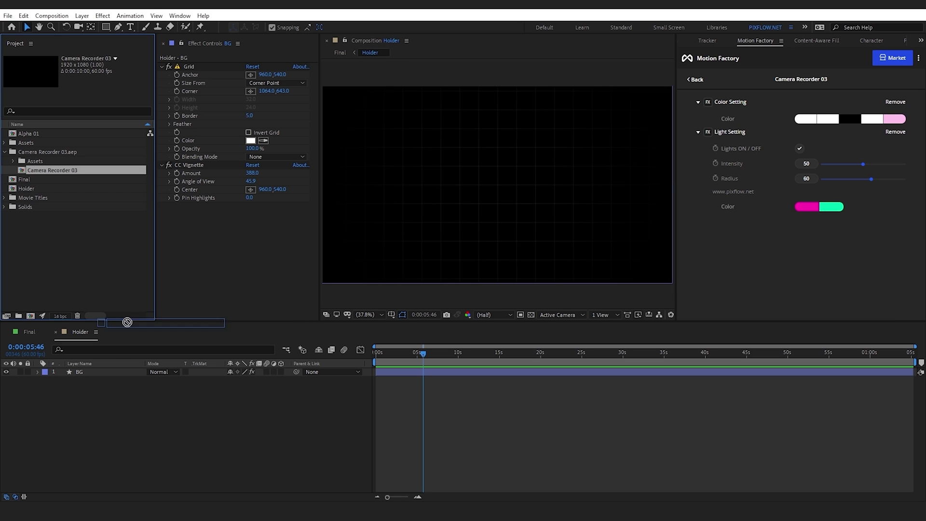
left_click_drag(129, 336, 133, 369)
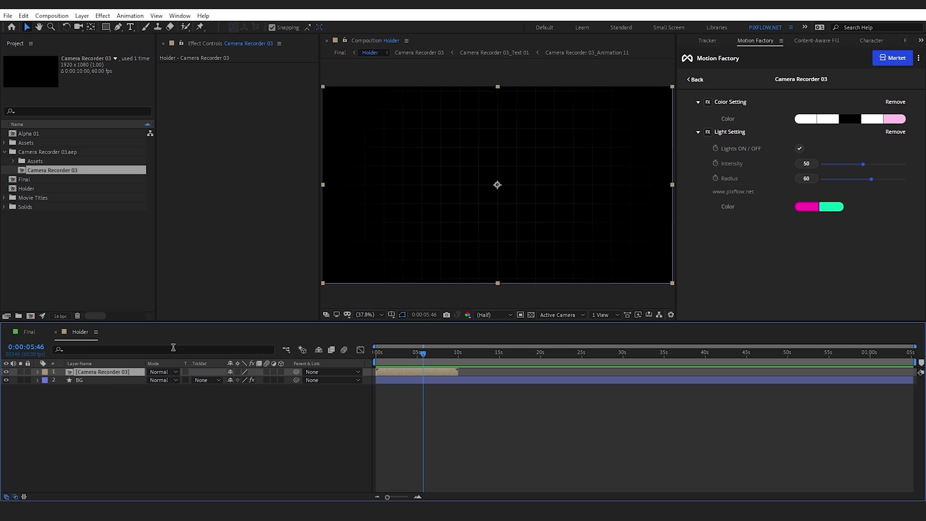
Scrub the HUD animation, check it over the astronaut footage in Final, then return to Holder
left_click_drag(391, 360, 432, 360)
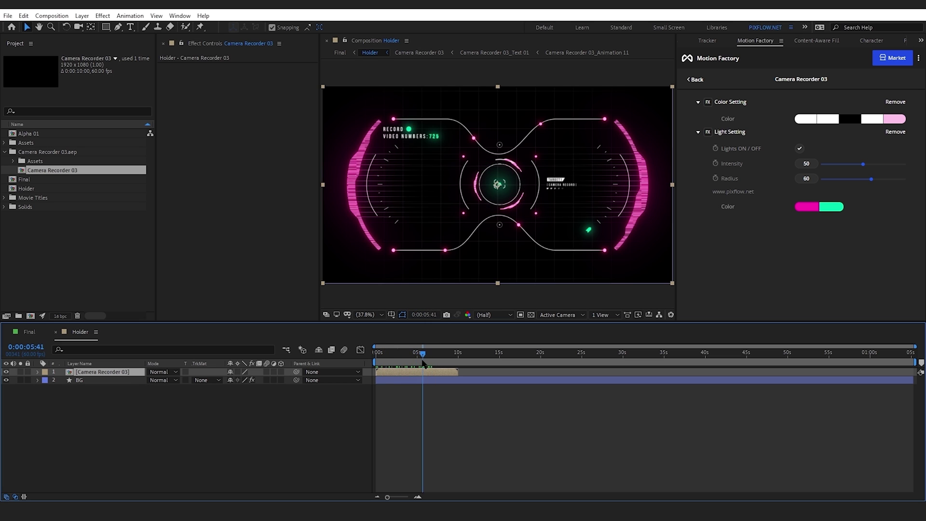
left_click_drag(432, 359, 235, 365)
left_click(29, 331)
left_click(631, 407)
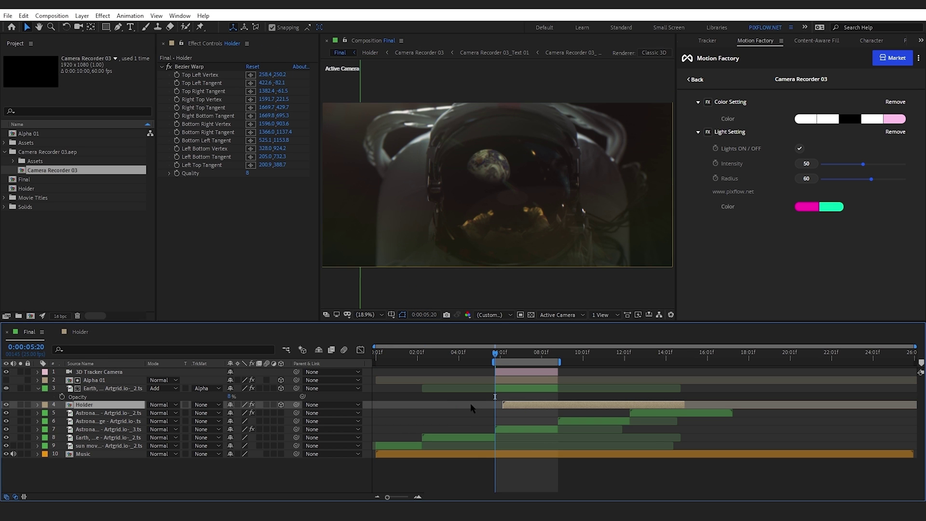
left_click(547, 413)
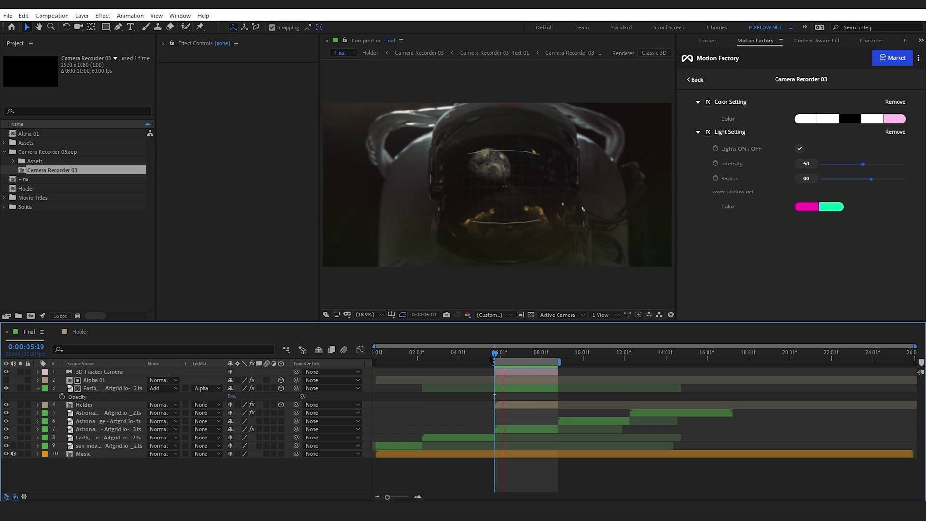
left_click(555, 354)
left_click(494, 355)
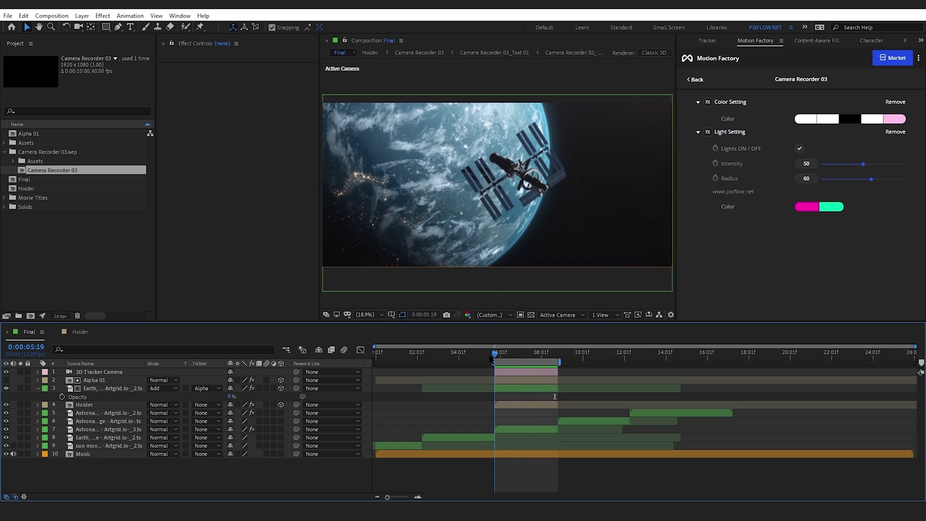
left_click(79, 332)
left_click(694, 79)
Navigate Motion Factory to Cyberpunk Title's 05-Lowerthirds folder for lowerthird 07
left_click(739, 82)
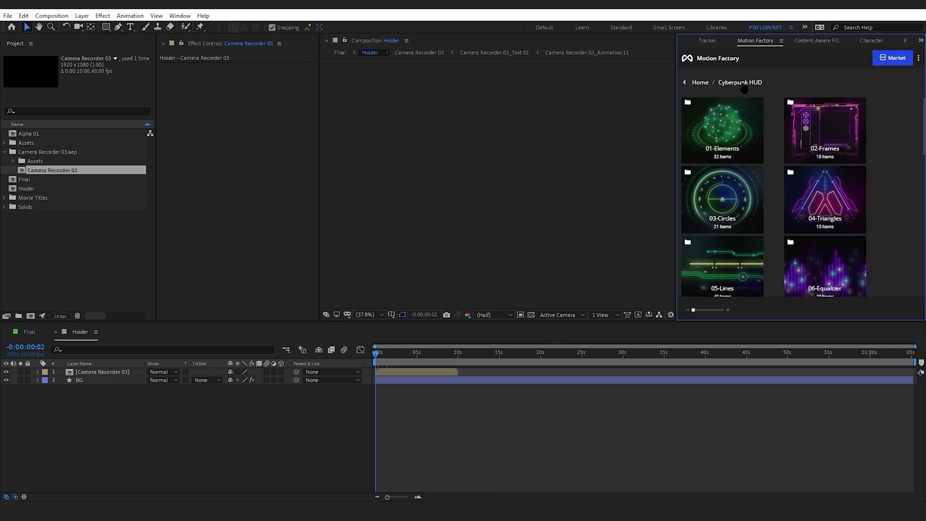
scroll(732, 156, "down", 3)
scroll(732, 155, "down", 2)
scroll(732, 156, "down", 2)
scroll(733, 159, "down", 3)
scroll(732, 156, "up", 5)
left_click(700, 82)
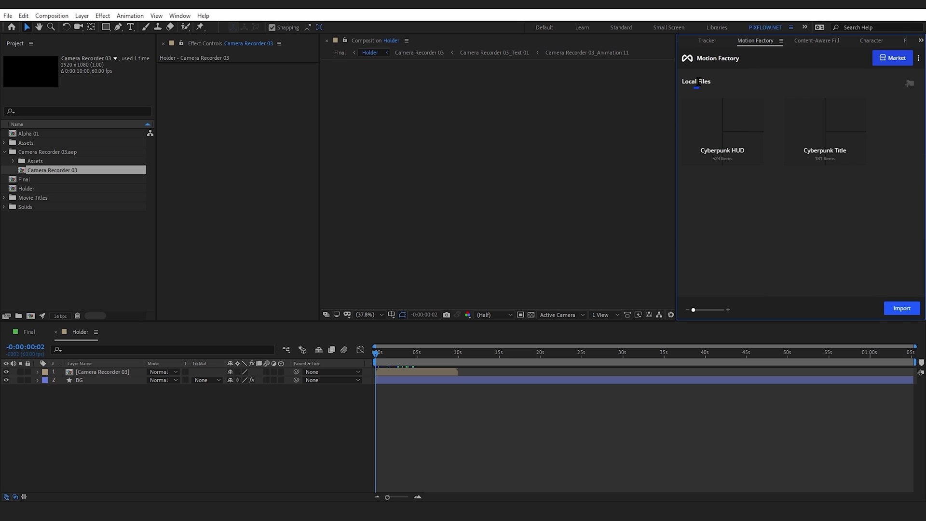
left_click(815, 137)
left_click(739, 82)
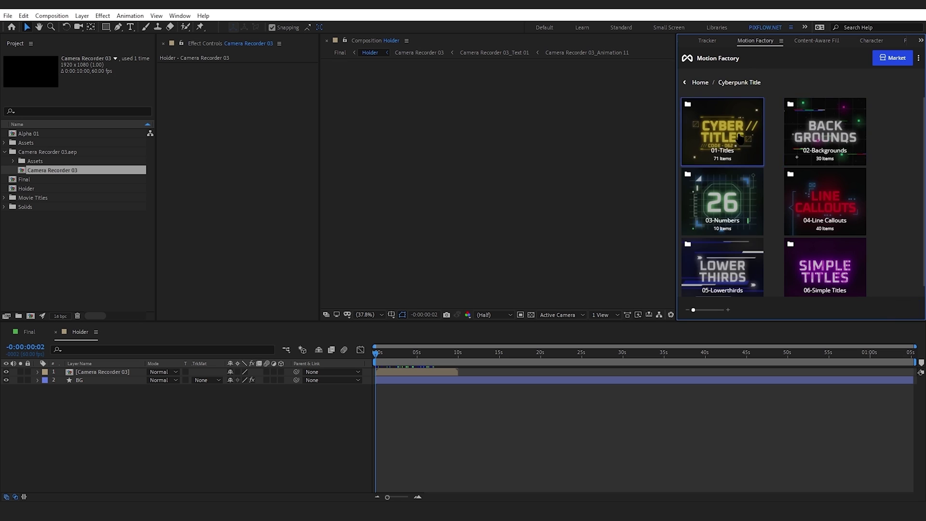
left_click(738, 208)
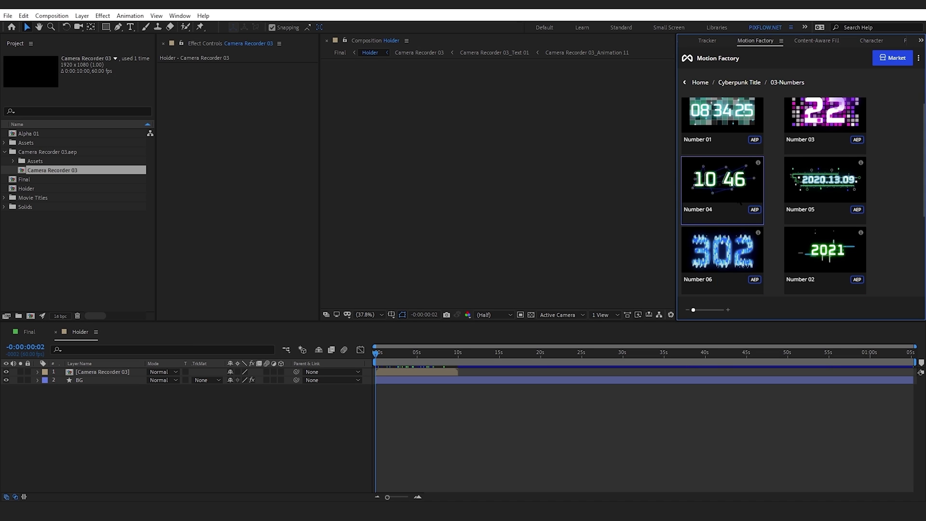
scroll(740, 202, "down", 2)
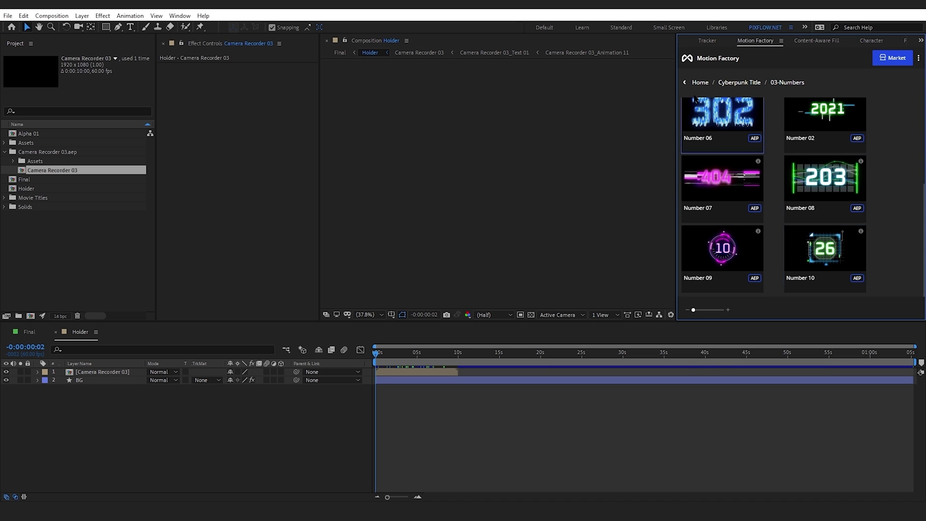
left_click(733, 84)
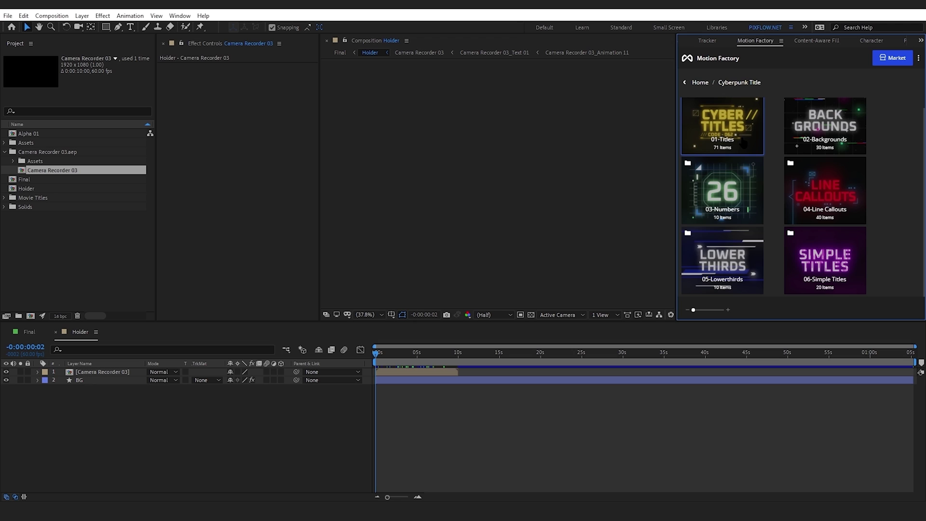
left_click(752, 231)
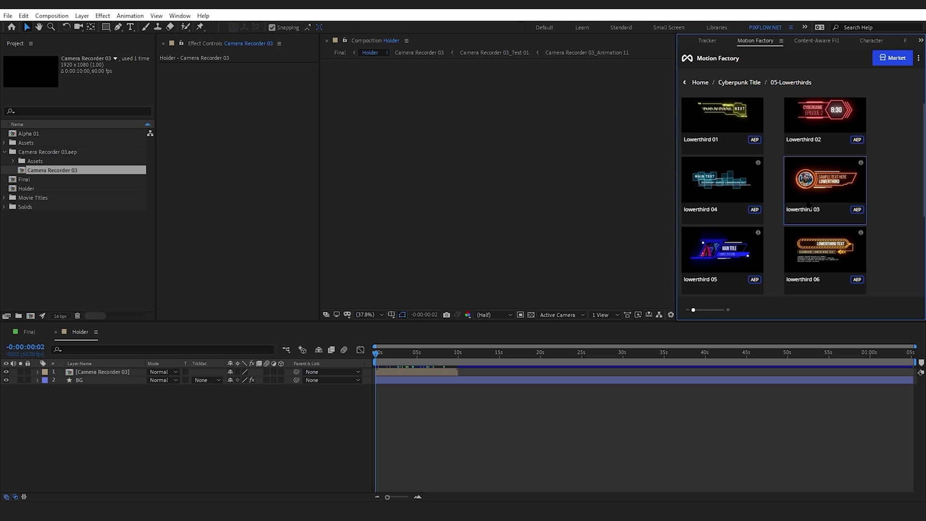
scroll(810, 197, "down", 2)
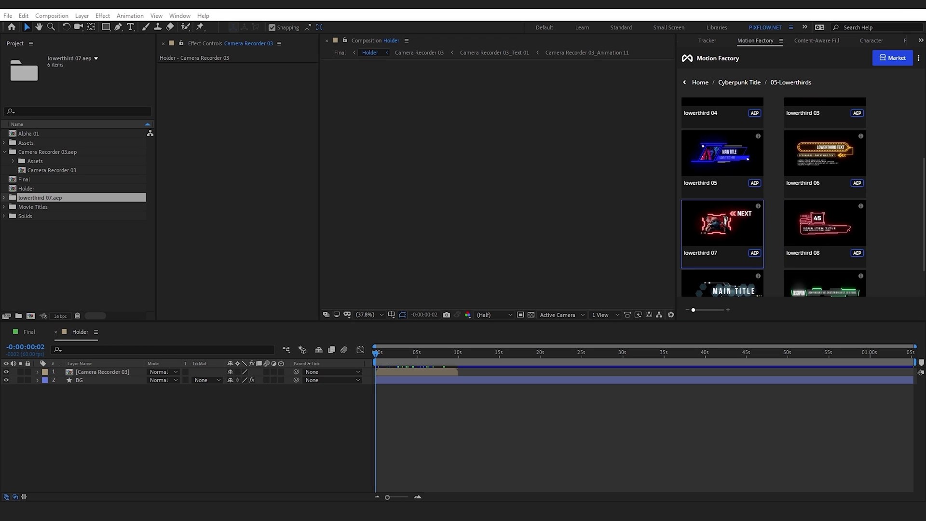
Add the Lowerthird 07 comp to Holder and scale it to about 59%
left_click(4, 202)
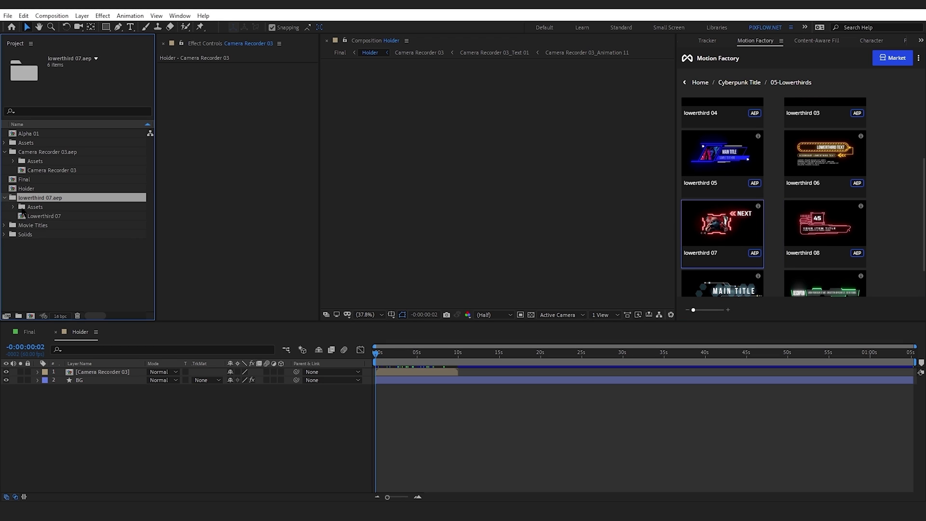
left_click_drag(26, 216, 103, 376)
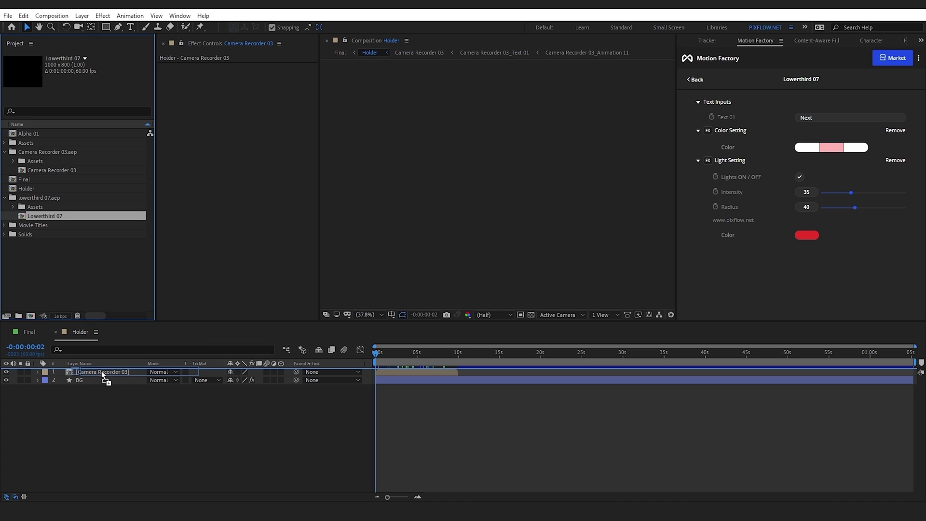
left_click_drag(389, 353, 416, 354)
key("s")
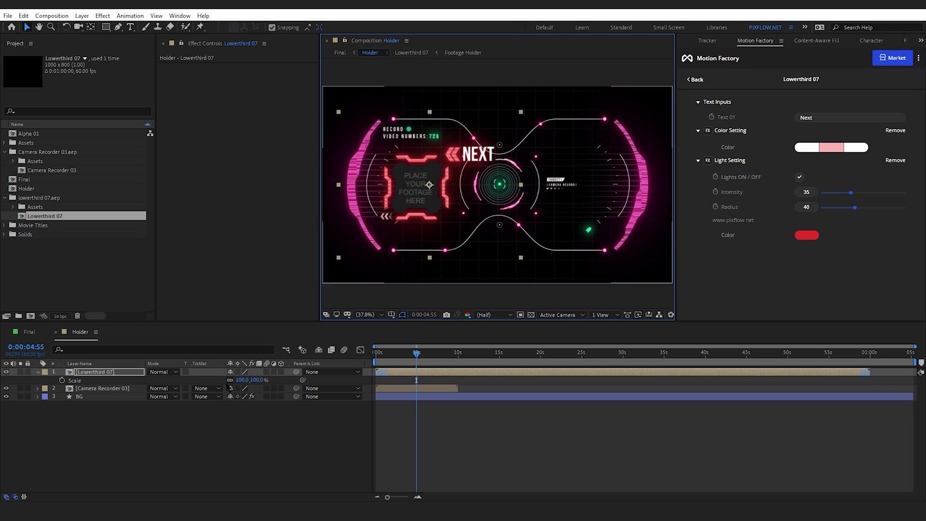
left_click_drag(251, 380, 217, 380)
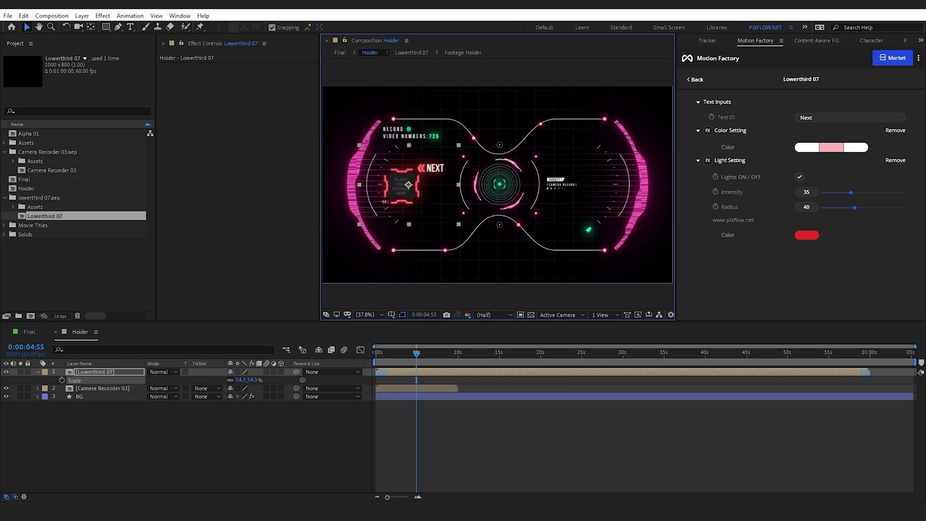
left_click_drag(416, 353, 413, 353)
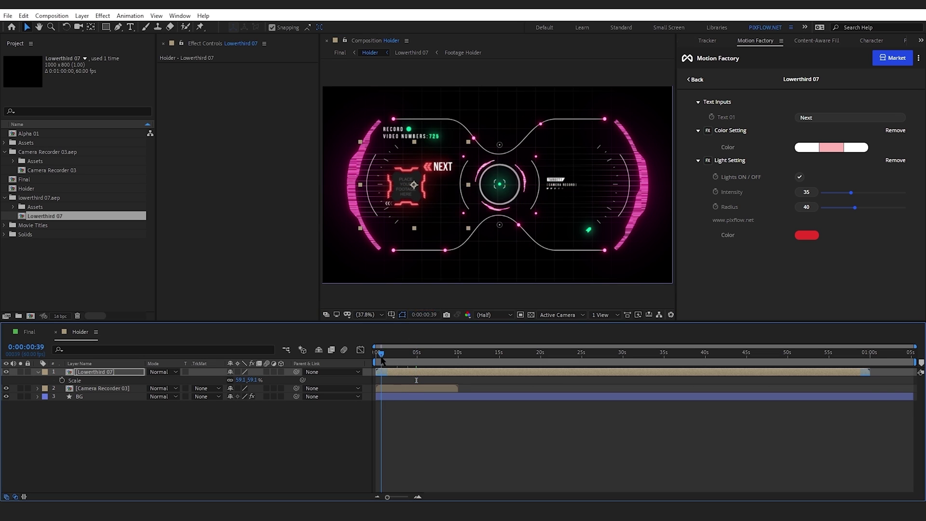
Inspect Lowerthird 07's colour and Setting layer effect controls, then close its tab
left_click(833, 147)
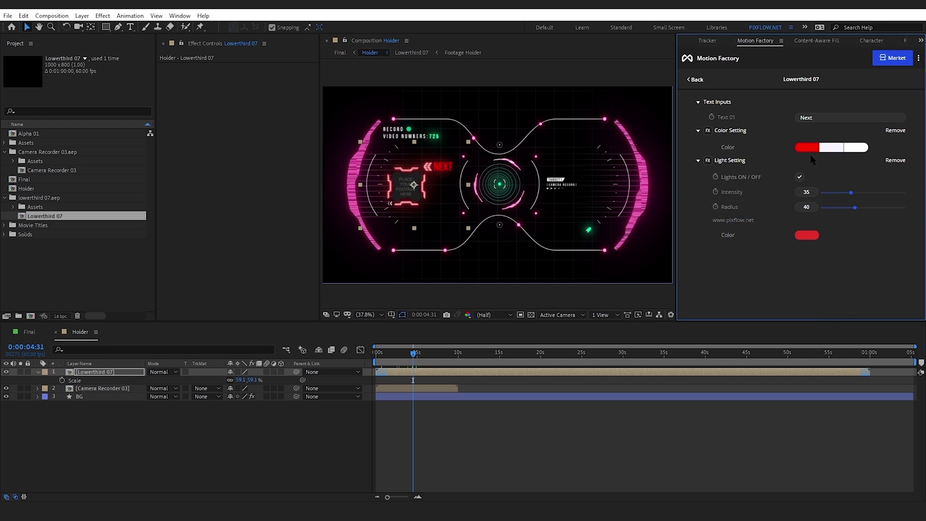
key("Return")
double_click(94, 371)
left_click(108, 372)
key("F3")
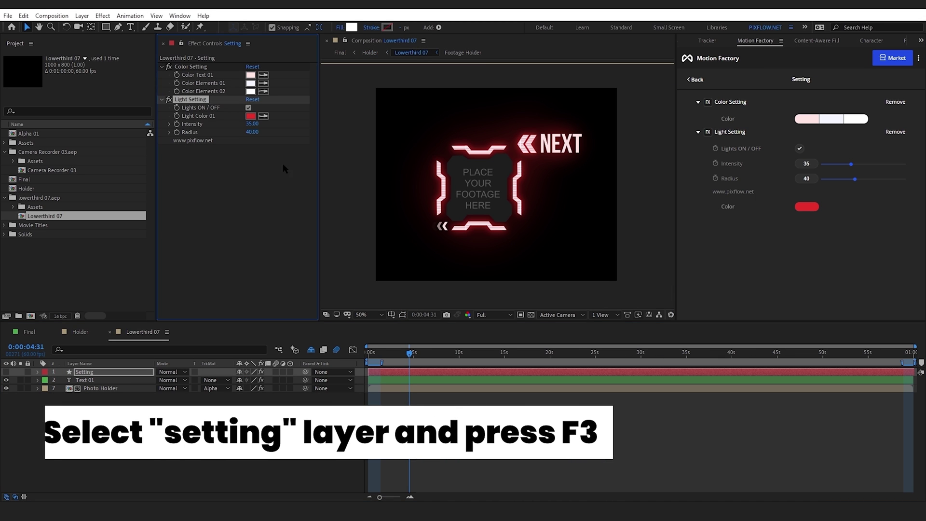
left_click(110, 332)
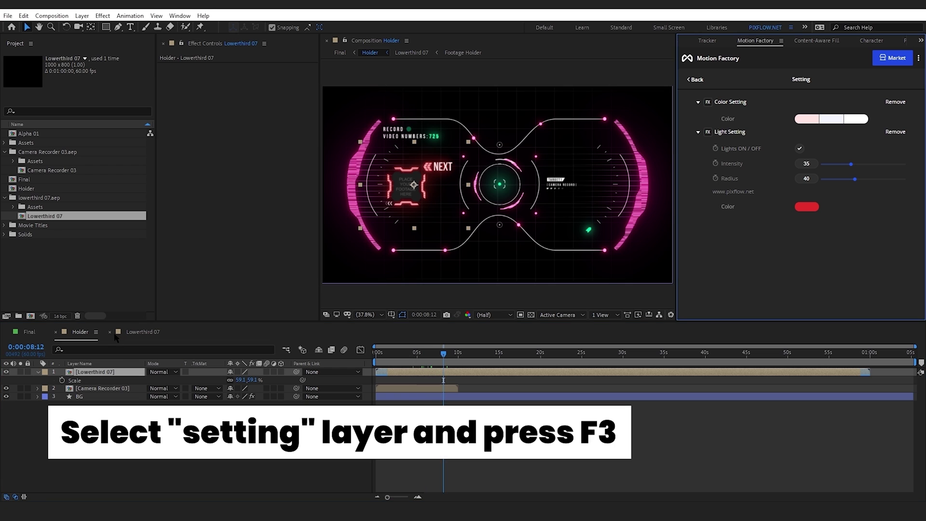
Navigate from the lowerthirds list to Cyberpunk Title's 04-Line Callouts folder
left_click(695, 79)
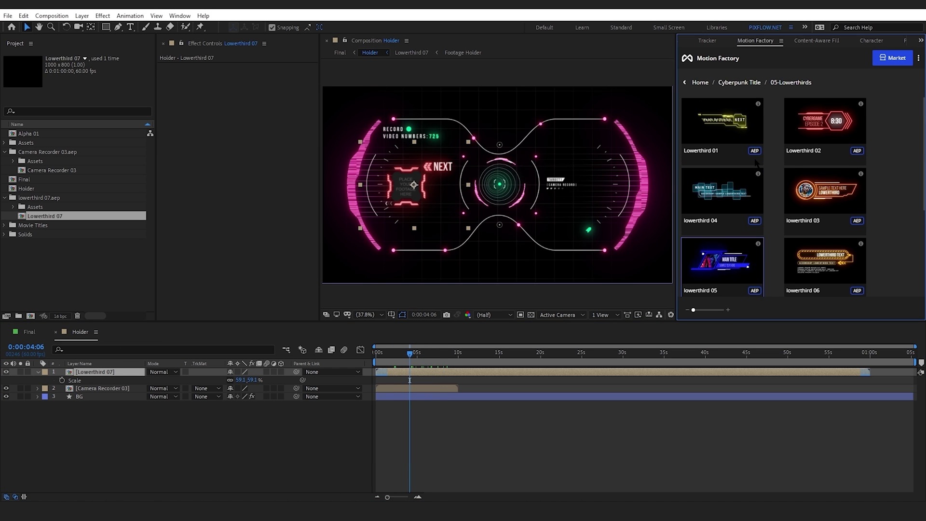
left_click(747, 85)
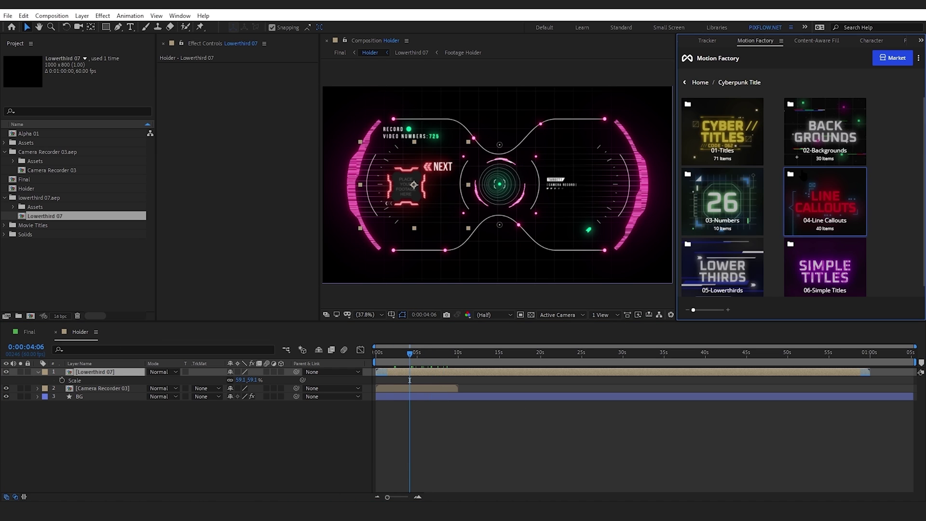
left_click(825, 199)
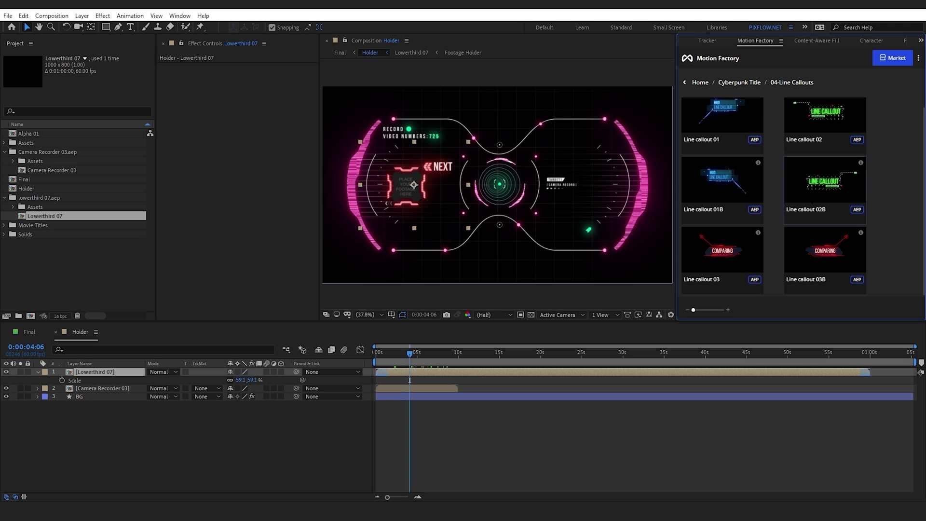
scroll(722, 203, "down", 2)
scroll(721, 203, "down", 2)
scroll(723, 202, "down", 1)
scroll(722, 210, "down", 1)
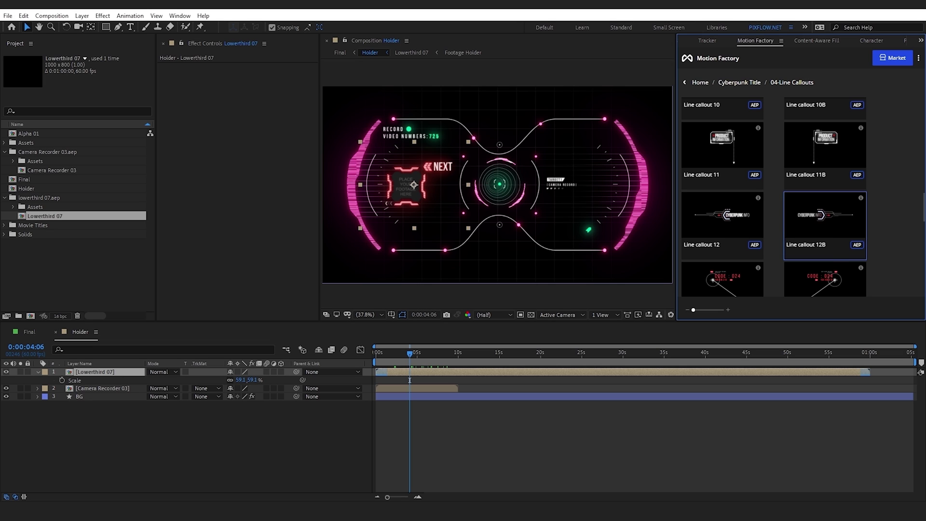
Import Line callout 12B, add it to Holder and scale it to 39%
key("ctrl+5")
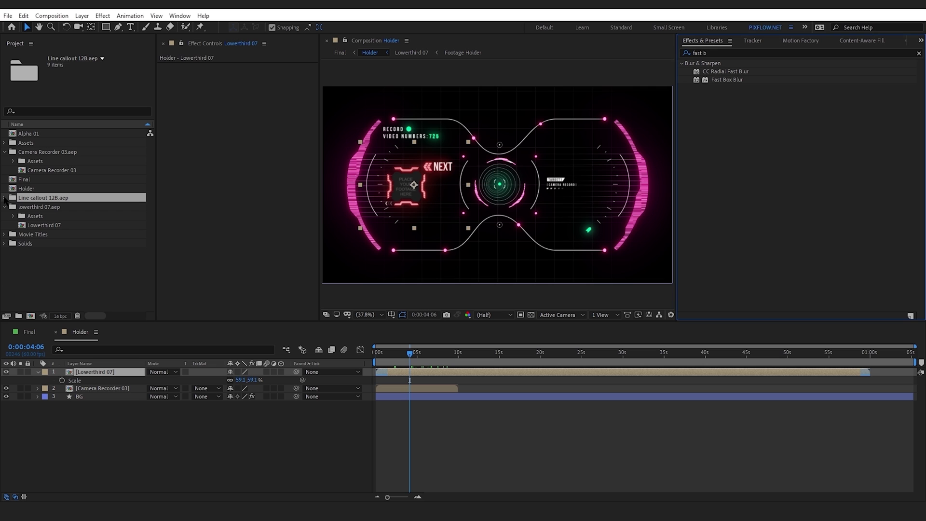
left_click(5, 197)
left_click(48, 216)
left_click_drag(47, 216, 109, 372)
key("s")
left_click_drag(248, 379, 238, 383)
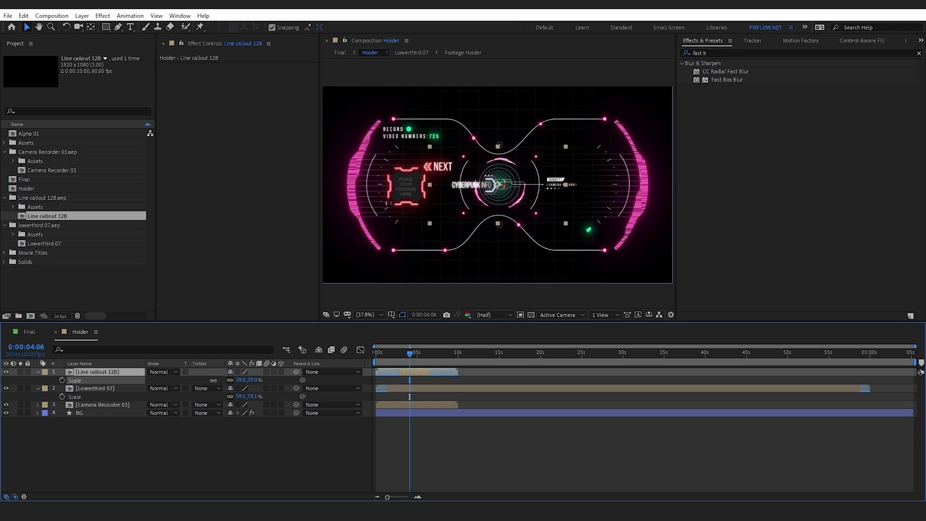
Mask the callout layer with an elliptical mask and adjust it
key("q")
left_click_drag(486, 95, 640, 278)
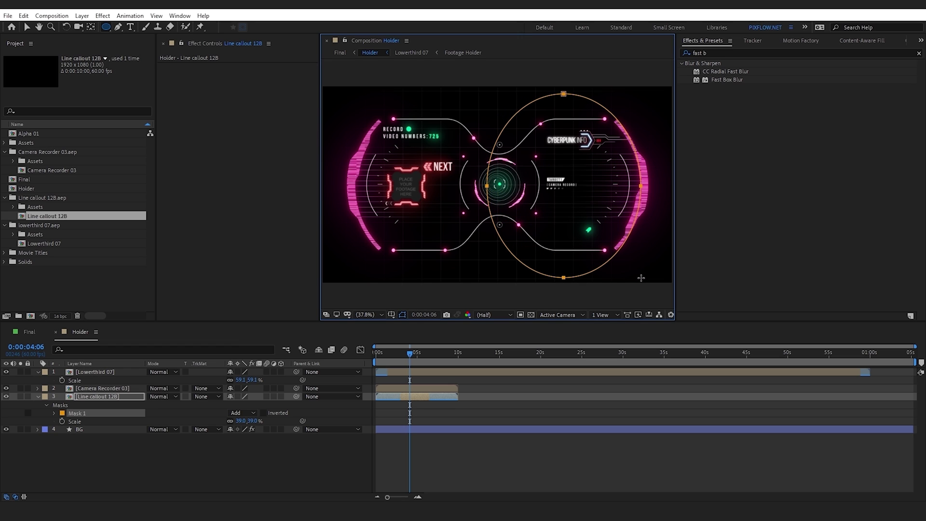
left_click(27, 27)
double_click(565, 95)
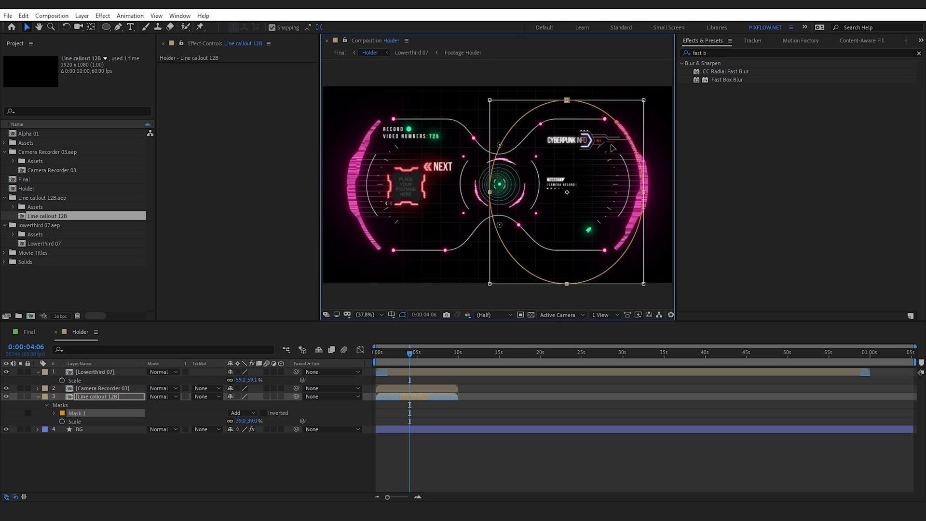
left_click(405, 452)
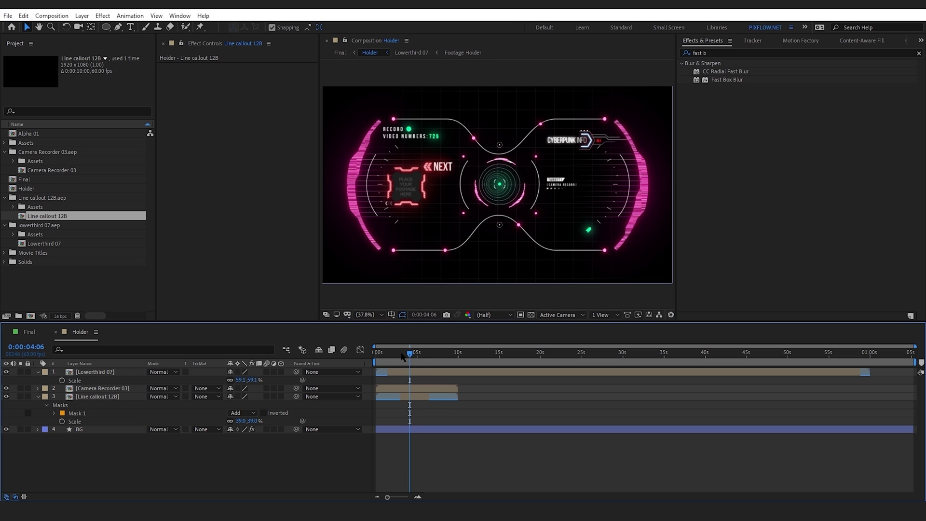
Check Final, then open Lowerthird 07 and begin retyping its NEXT label as EARTH
left_click(29, 331)
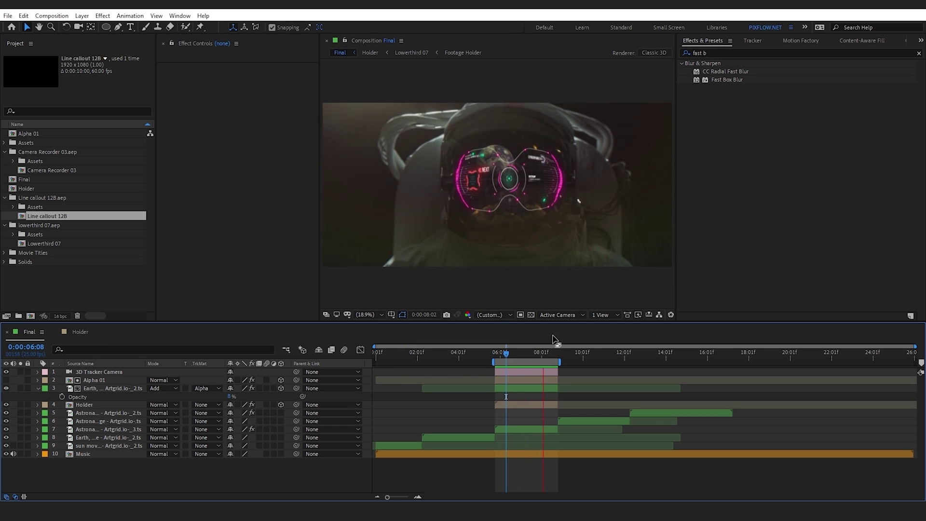
key("space")
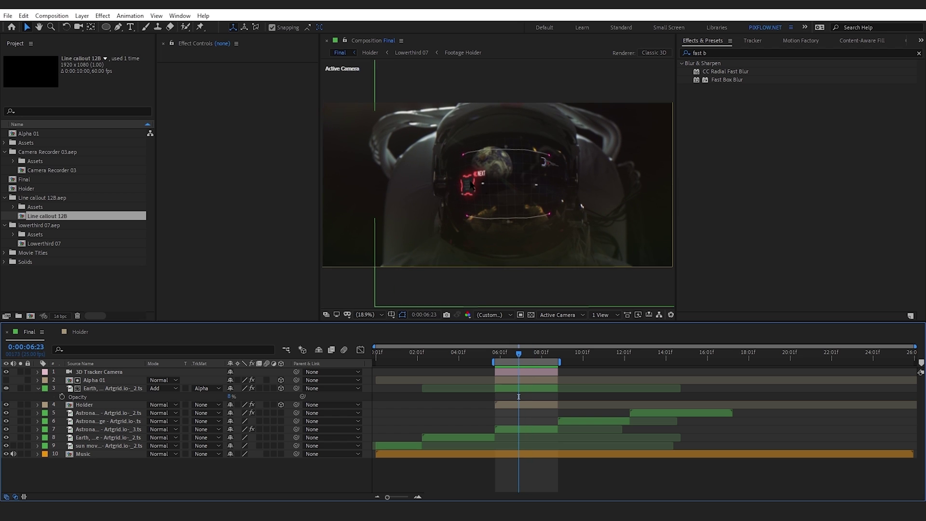
left_click(80, 331)
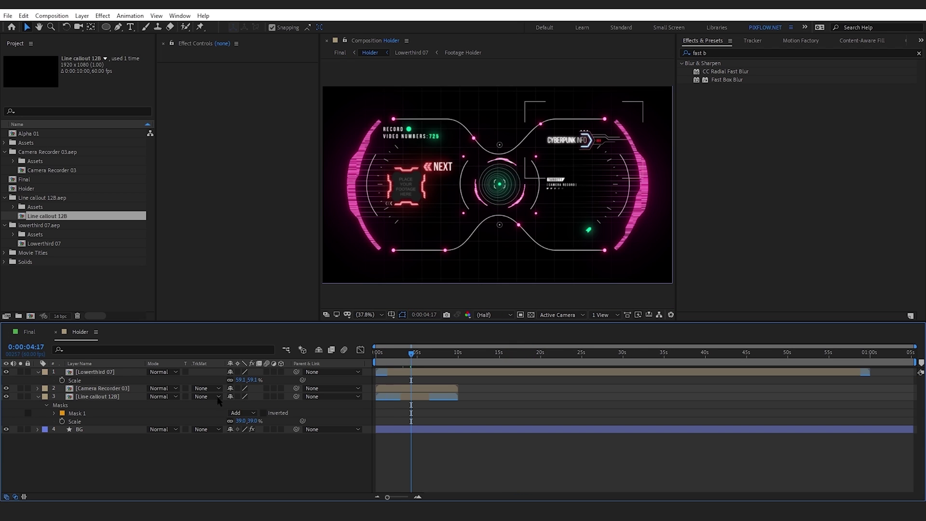
double_click(102, 371)
double_click(93, 380)
type("E")
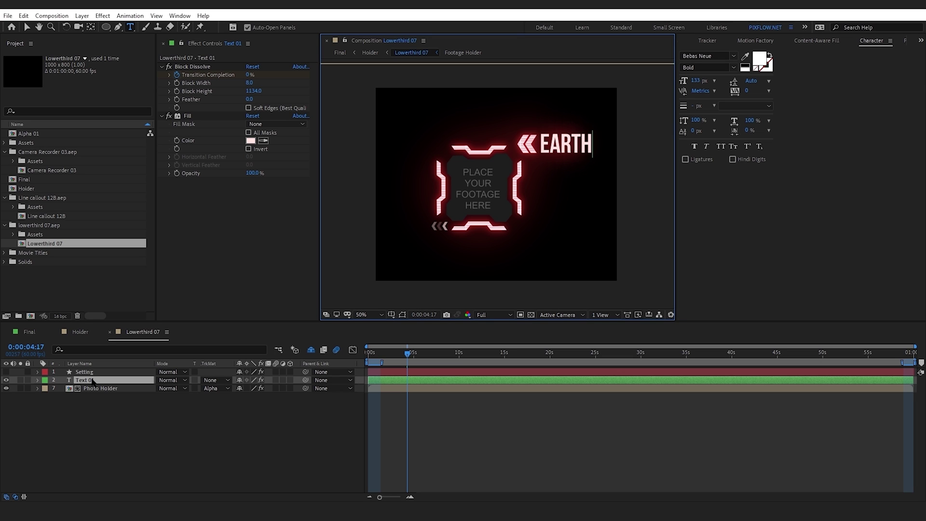
Finish the EARTH label and select the Earth footage at the space-station frame in Final
left_click(79, 394)
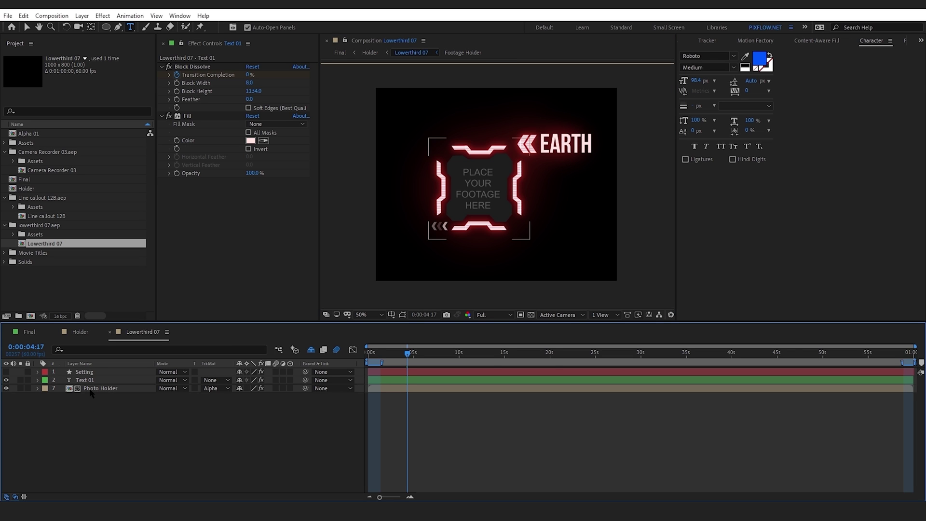
left_click(29, 331)
left_click(463, 437)
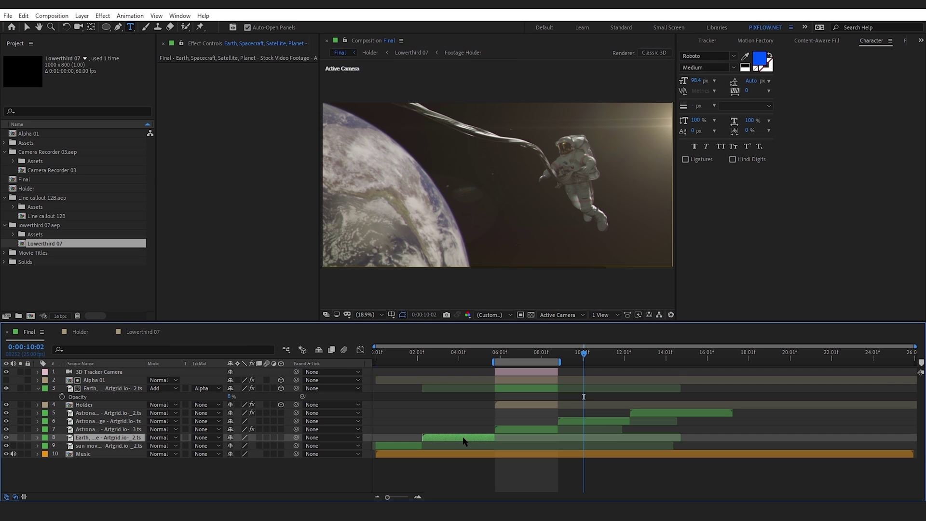
left_click(461, 352)
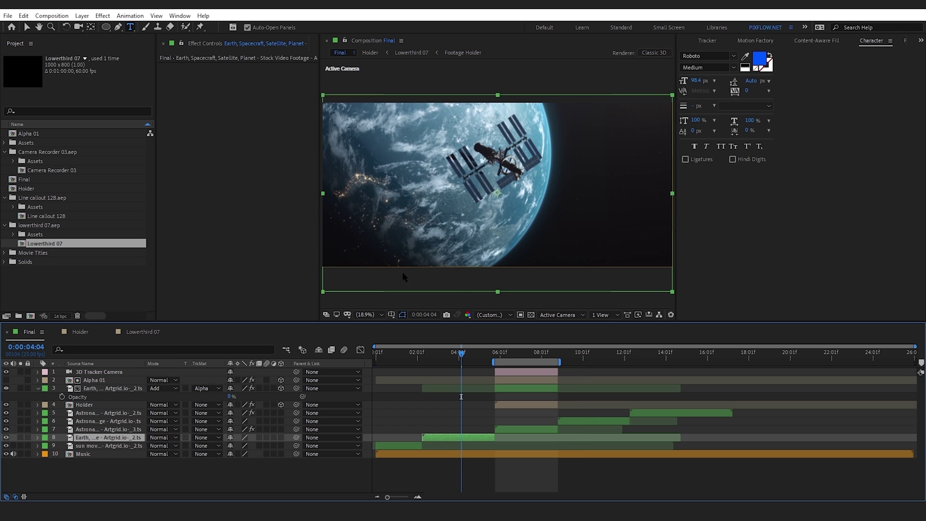
left_click(27, 26)
Place the Earth clip in Lowerthird 07's Footage Holder at 60% scale
left_click(144, 331)
left_click(102, 388)
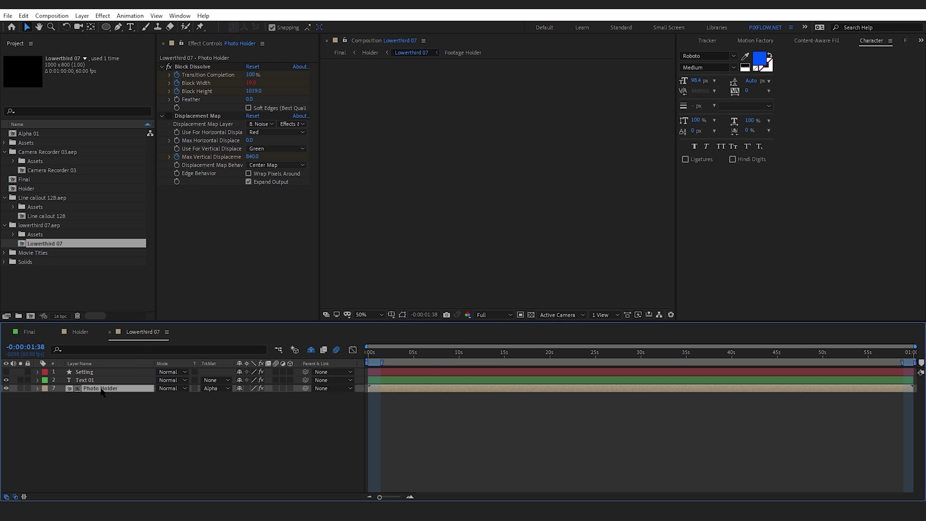
double_click(123, 391)
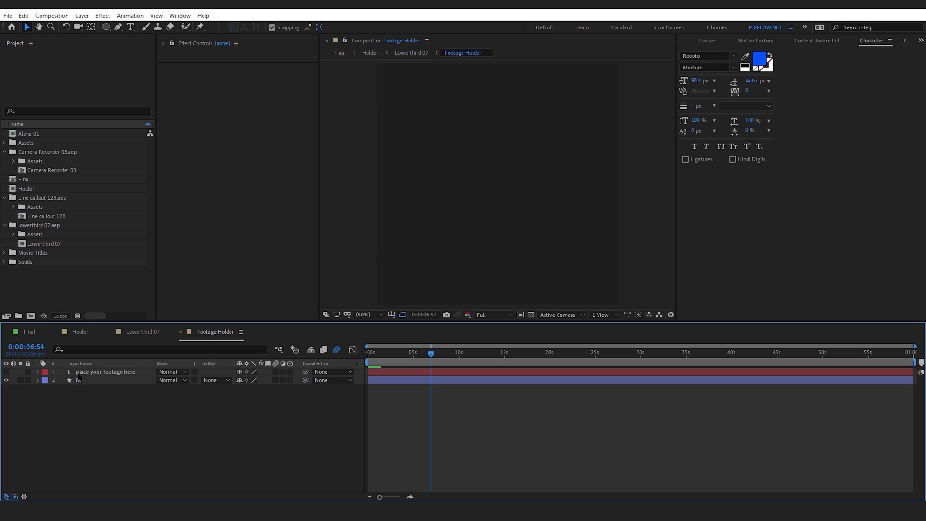
left_click_drag(90, 372, 103, 381)
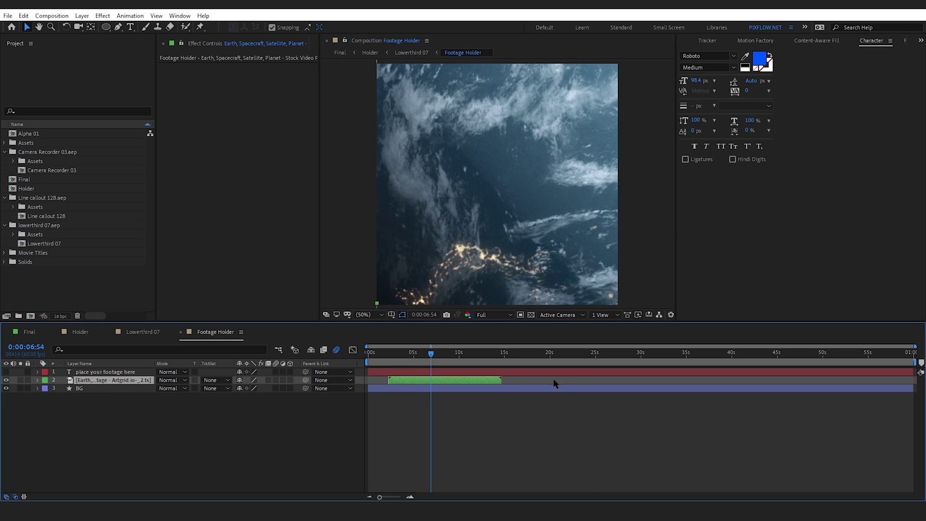
key("s")
scroll(651, 178, "down", 2)
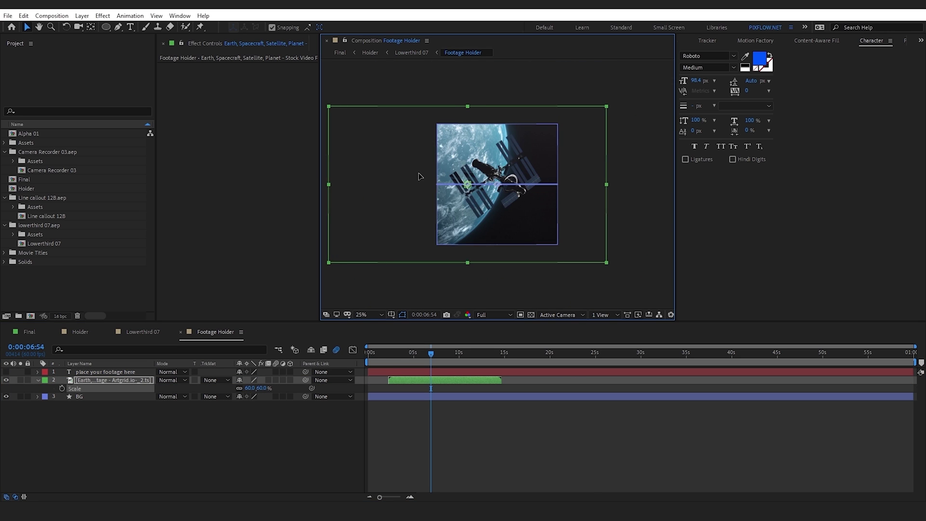
left_click(389, 355)
key("shift+Escape")
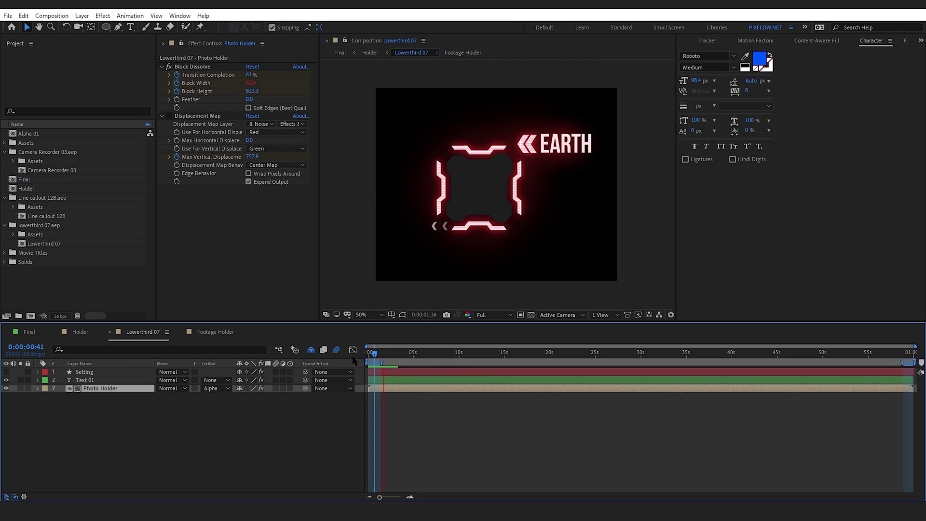
Close the extra timelines and retype Camera Recorder 03's RECORD label as SCALE
left_click(79, 331)
left_click(215, 332)
left_click(183, 332)
left_click(110, 332)
double_click(99, 388)
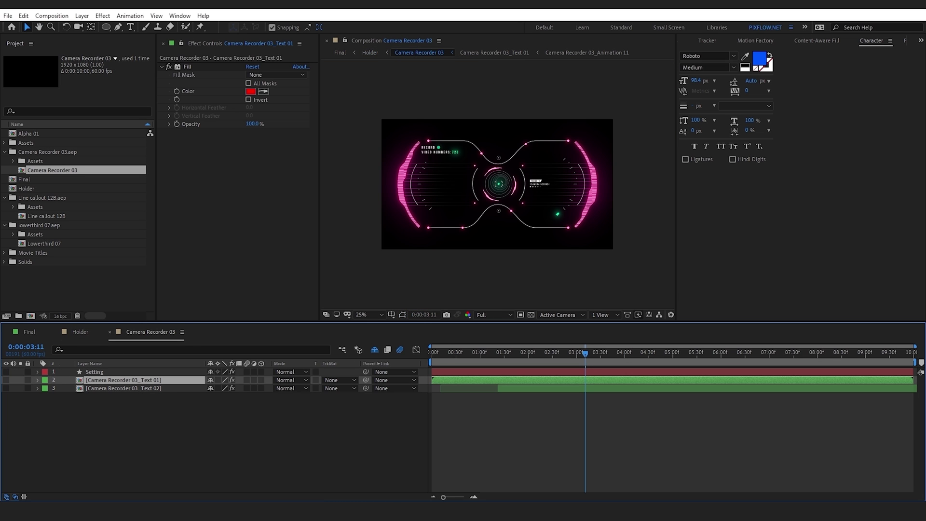
double_click(115, 380)
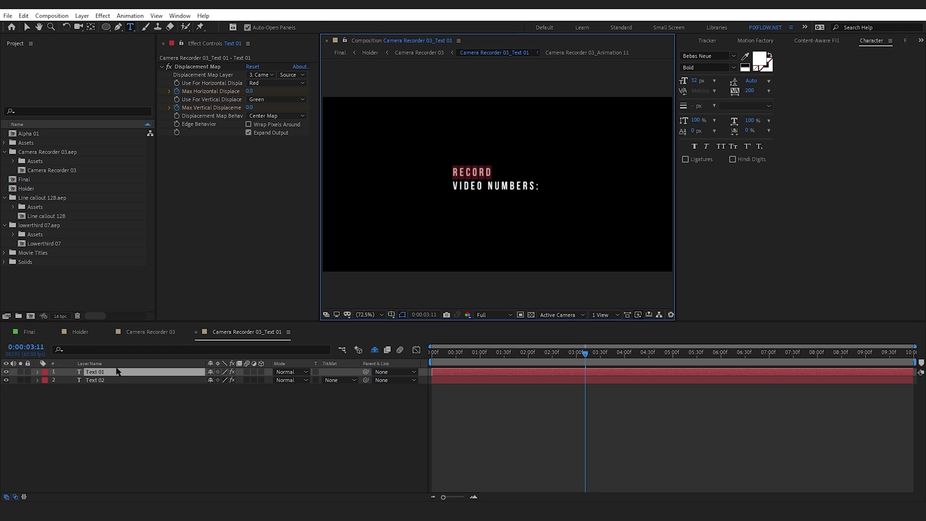
type("SCALE")
left_click(195, 331)
left_click(87, 332)
Open Line callout 12B's text precomp, then return to Final and play the helmet shot
double_click(97, 397)
double_click(94, 371)
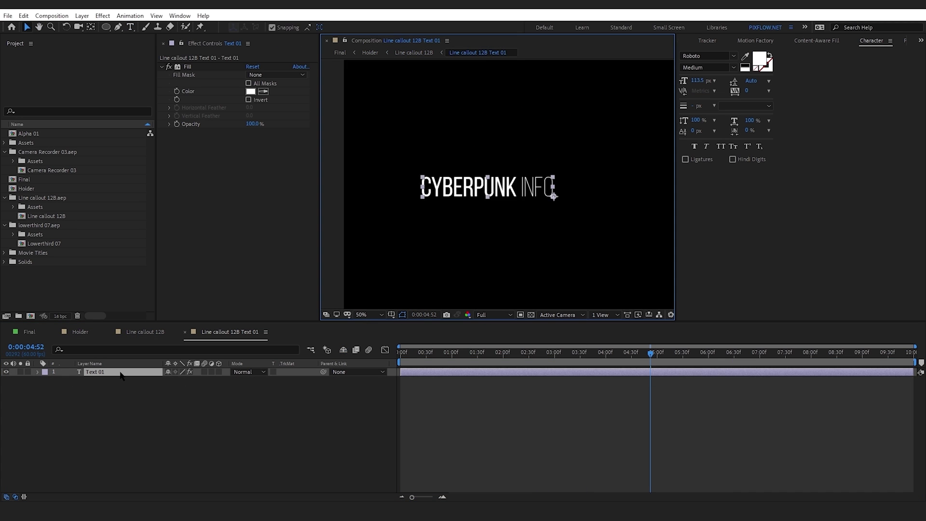
left_click(79, 332)
left_click(28, 331)
left_click(495, 354)
key("space")
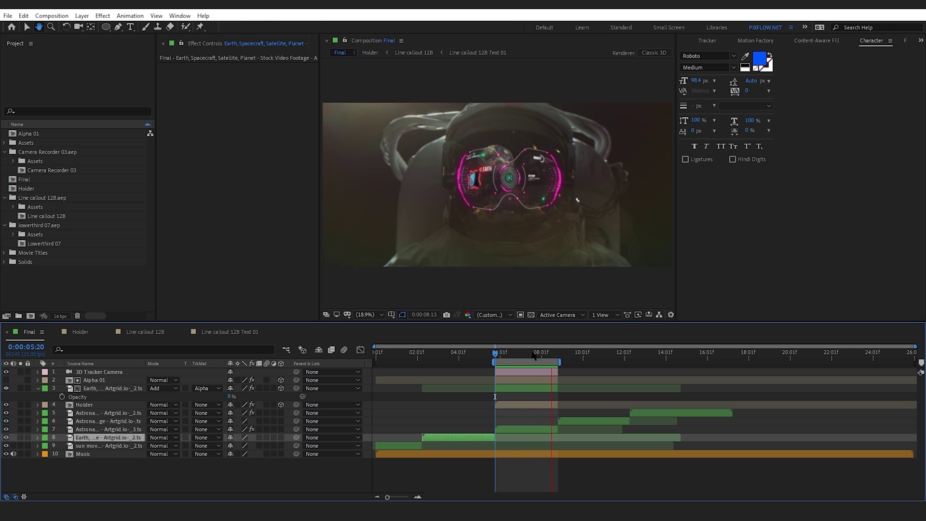
scroll(388, 172, "up", 2)
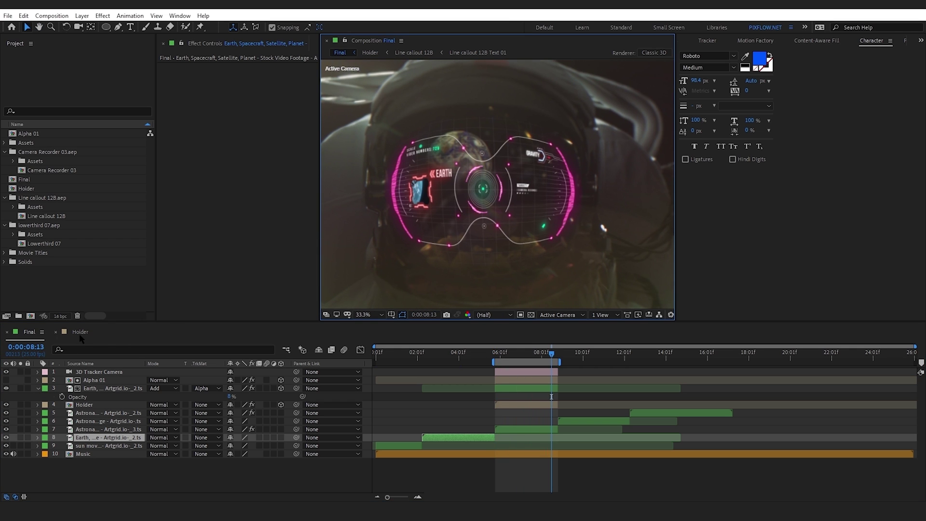
Recolour Camera Recorder 03's outline element and text to cream via its Setting layer
left_click(80, 331)
left_click(83, 372)
double_click(83, 388)
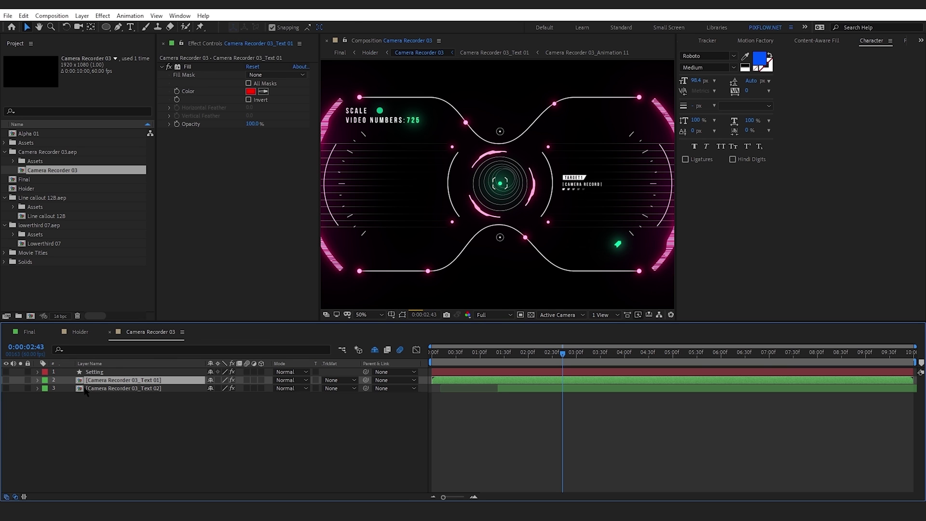
left_click(94, 372)
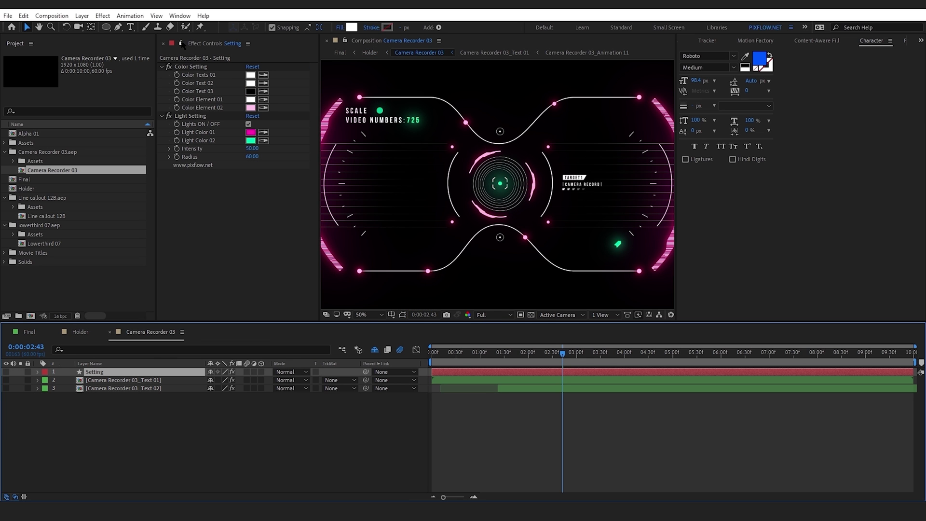
left_click(30, 331)
left_click(189, 116)
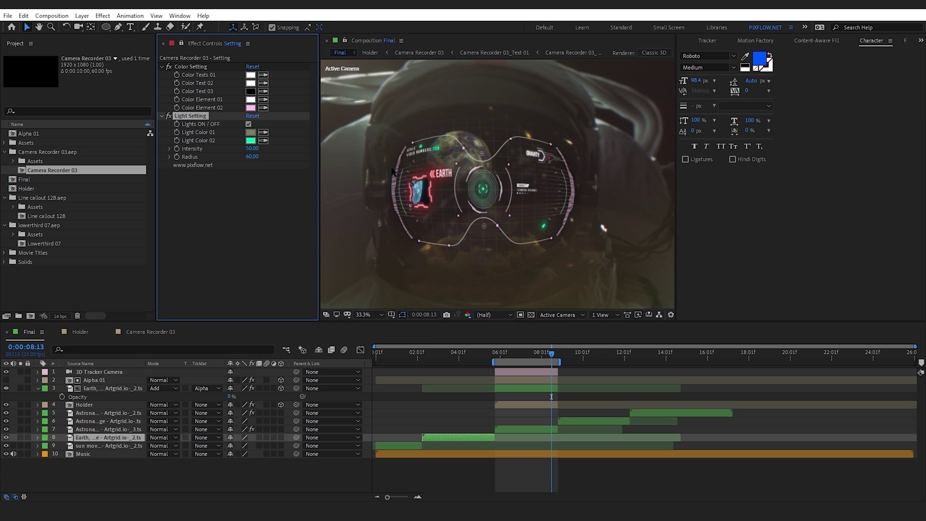
left_click(251, 107)
key("Return")
left_click(250, 74)
key("Return")
Set Lowerthird 07's light colour to olive grey and its text to cream
left_click(80, 331)
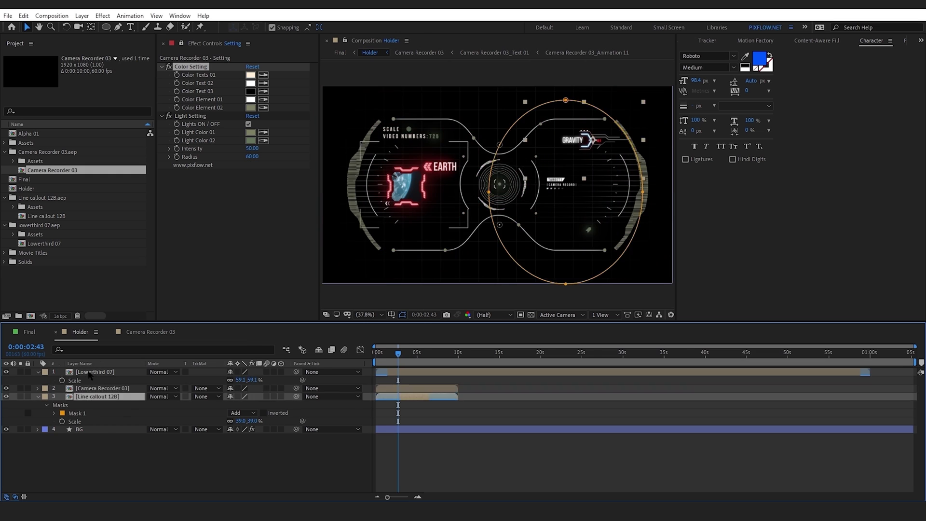
double_click(94, 372)
left_click(30, 332)
left_click(262, 117)
left_click(405, 246)
left_click(251, 116)
key("Return")
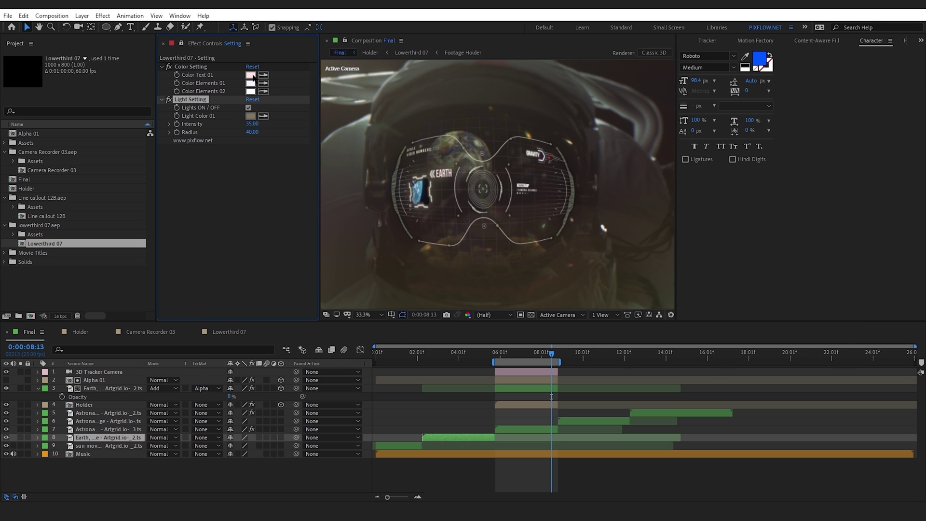
left_click(250, 75)
key("Return")
Recolour the GRAVITY callout's second light to grey and sample a tan accent colour
left_click(80, 332)
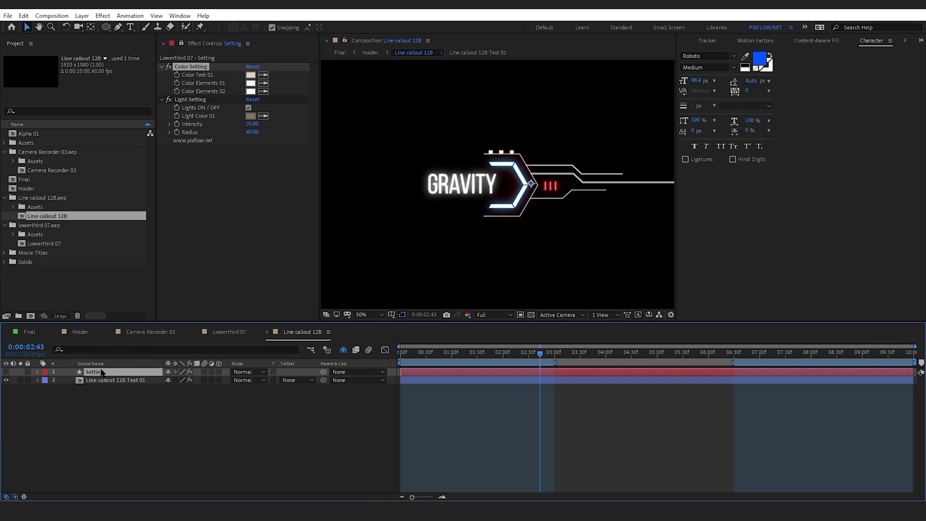
double_click(107, 380)
left_click(29, 332)
left_click(263, 140)
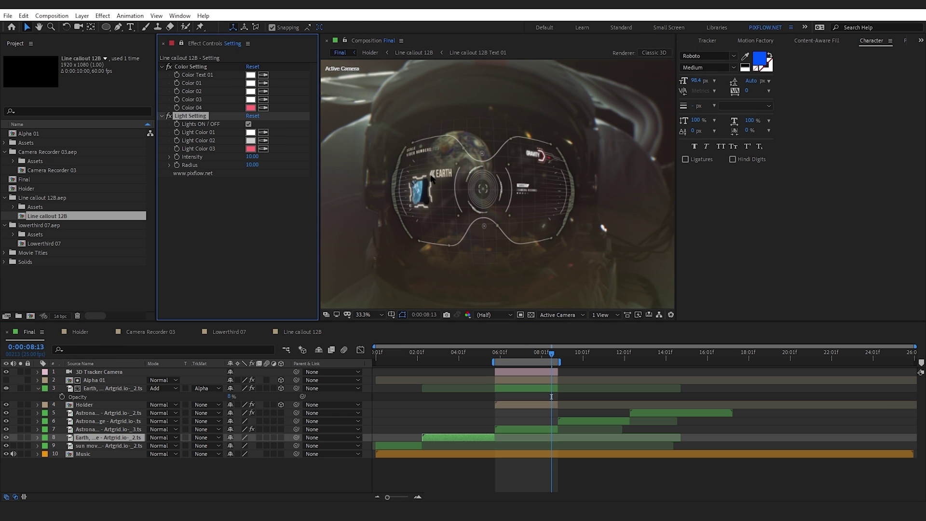
left_click(541, 150)
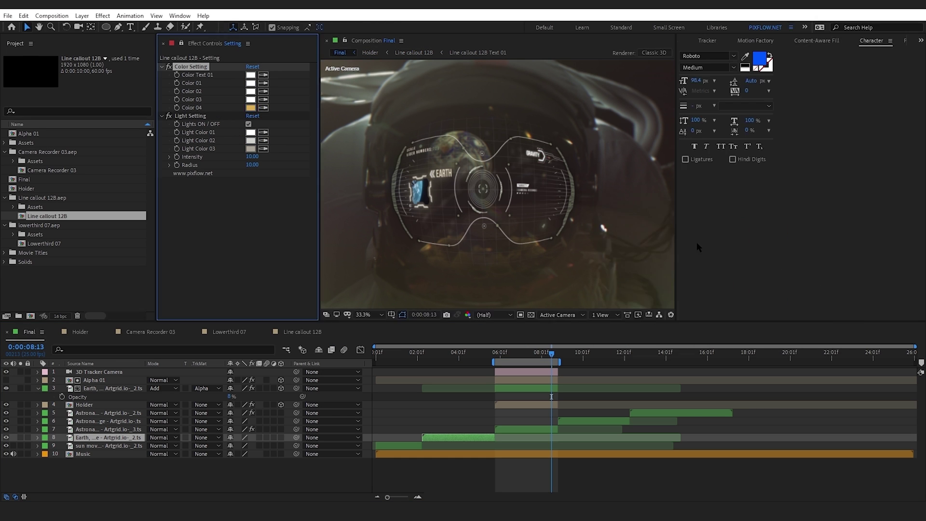
Set the Holder HUD layer to Add blending at about 74% opacity
left_click(539, 354)
left_click(102, 404)
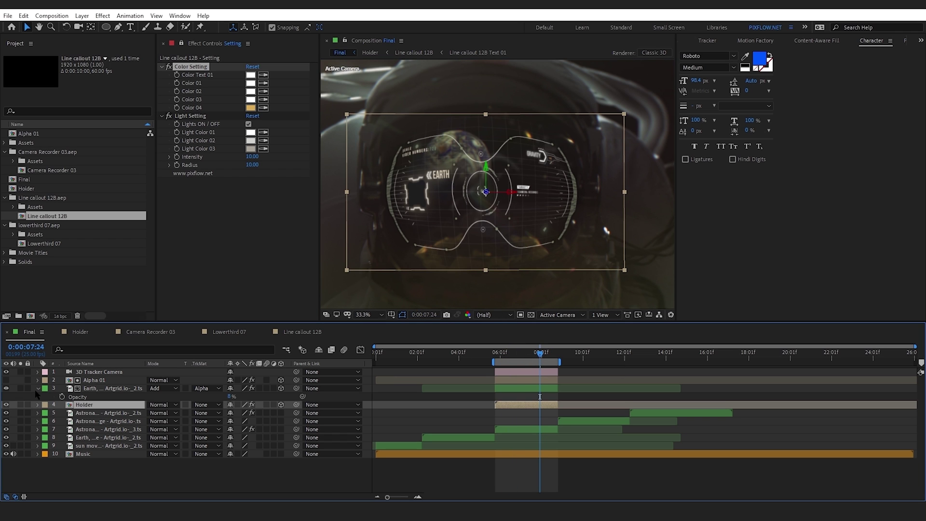
key("t")
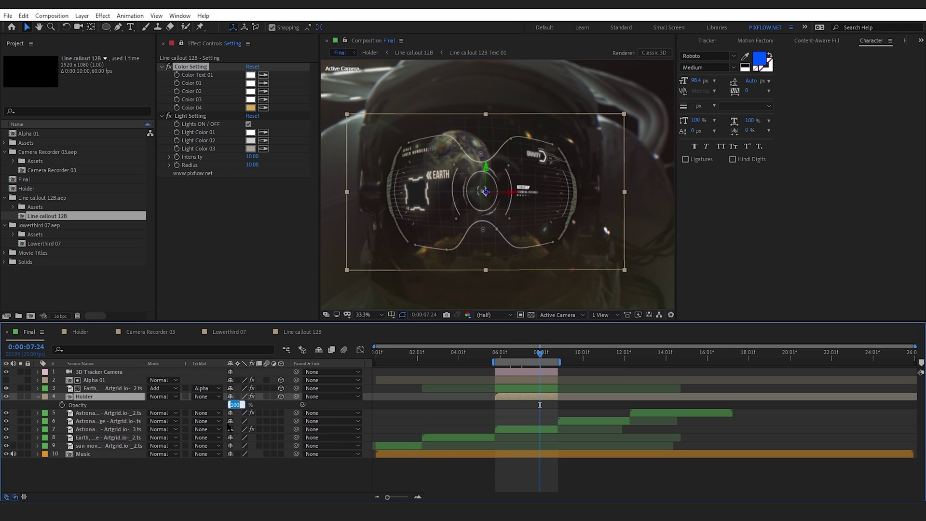
type("0")
key("Return")
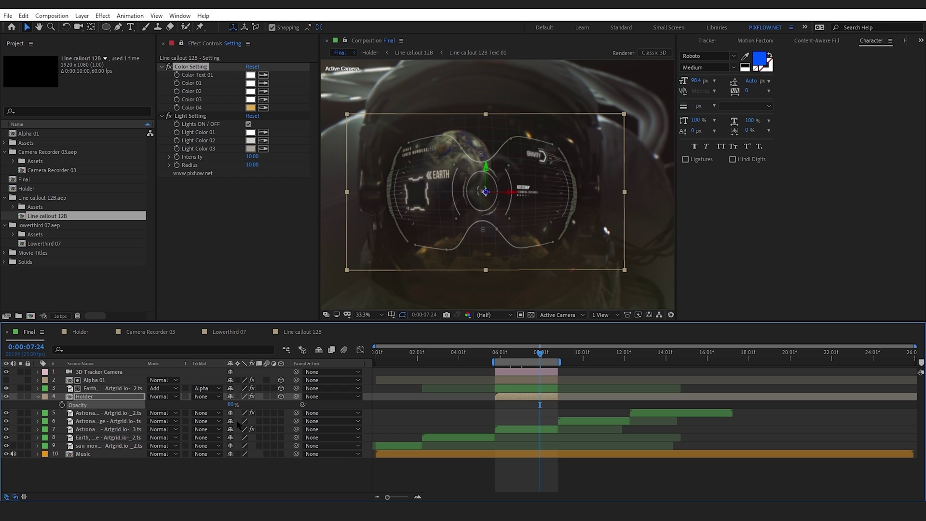
left_click(206, 397)
left_click(166, 397)
left_click(217, 184)
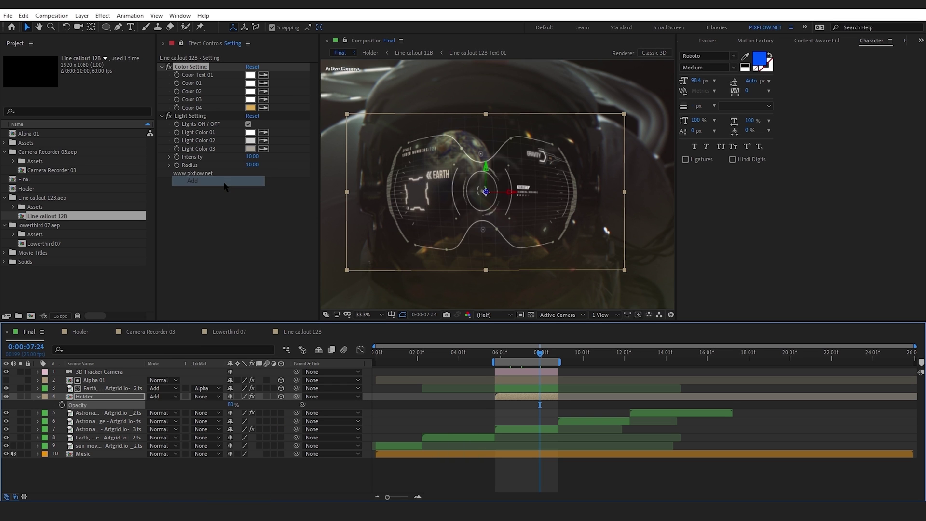
left_click_drag(230, 404, 224, 404)
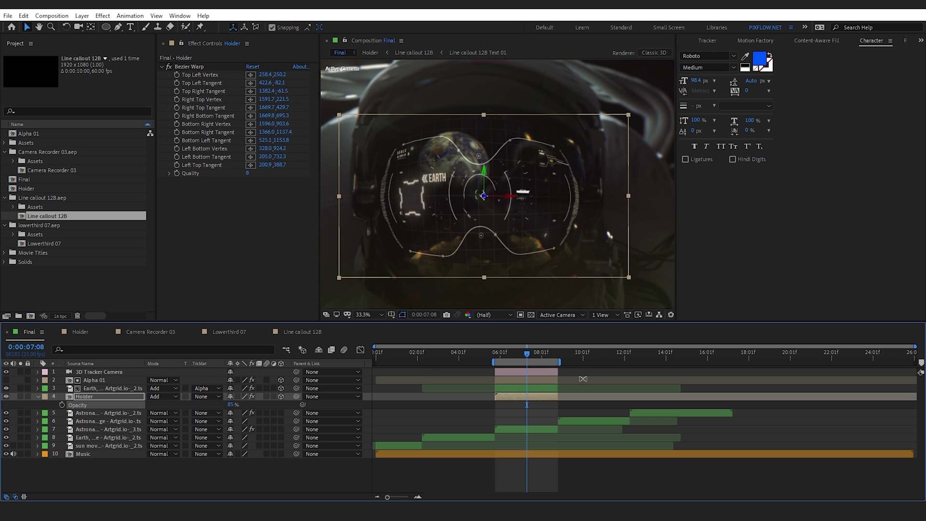
Apply Fast Box Blur to the Holder layer with a Blur Radius of 1
key("ctrl+5")
type("fast b")
double_click(728, 80)
key("slash")
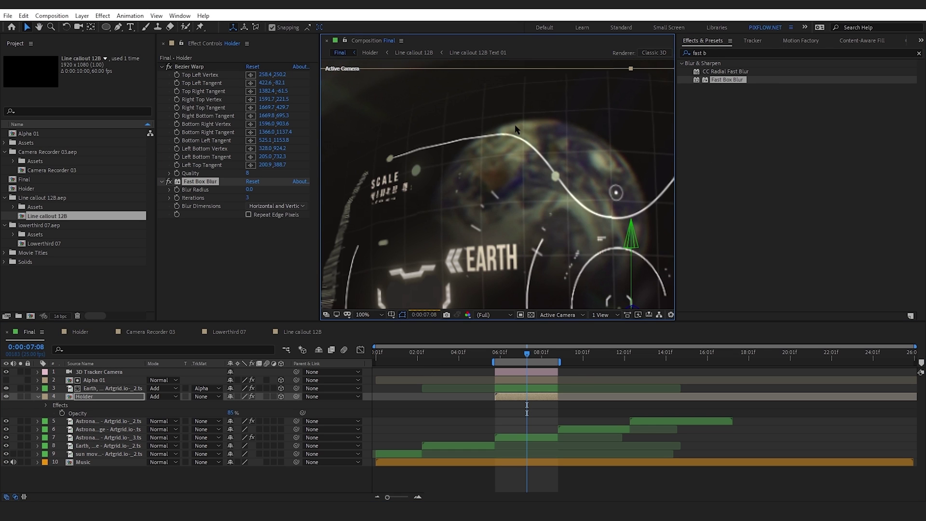
scroll(606, 231, "up", 4)
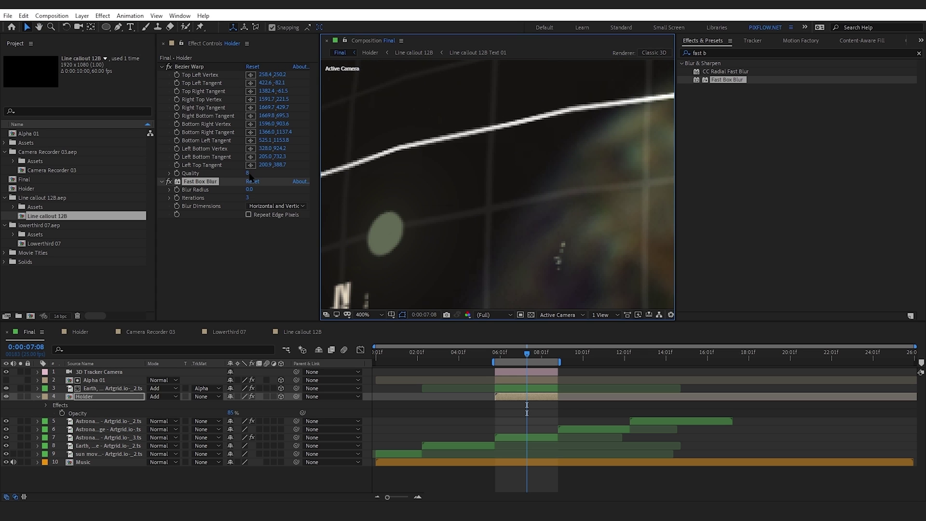
left_click_drag(249, 176, 289, 174)
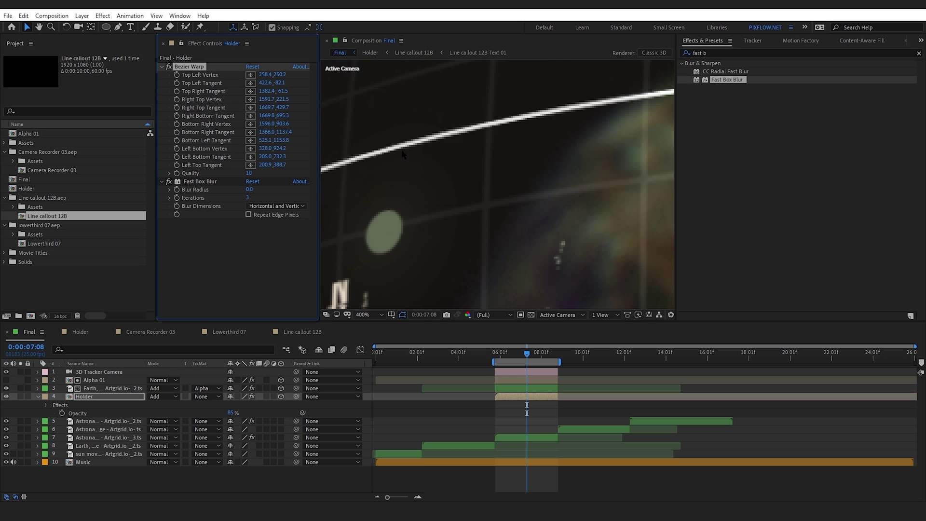
scroll(401, 149, "down", 2)
scroll(415, 153, "down", 1)
scroll(426, 161, "down", 1)
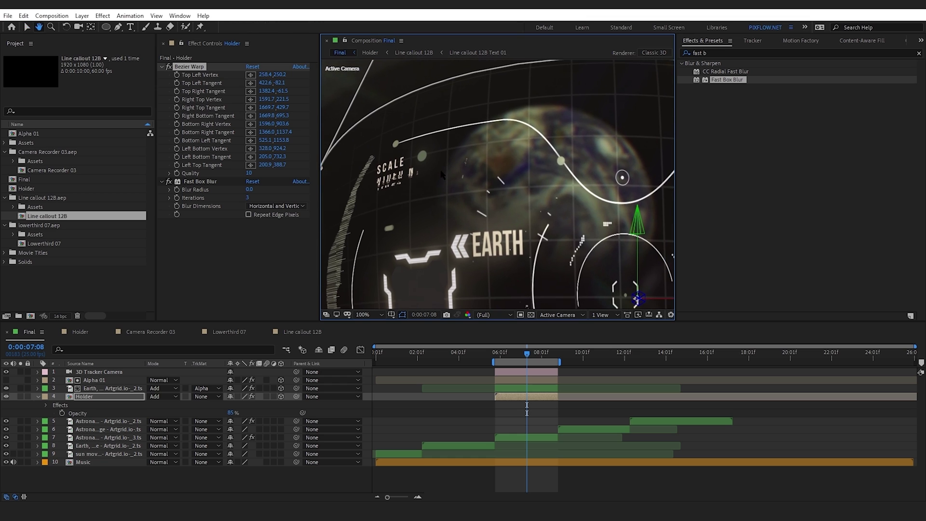
left_click(250, 189)
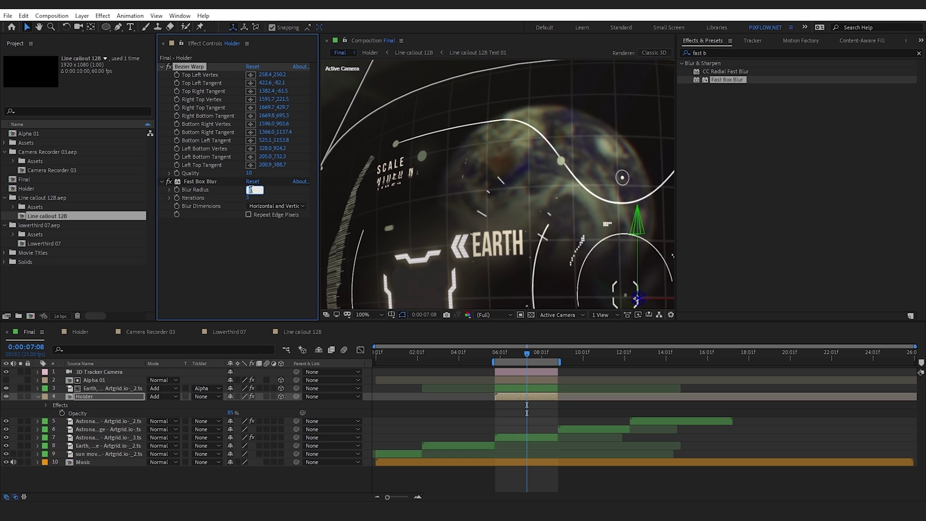
type("15")
key("Return")
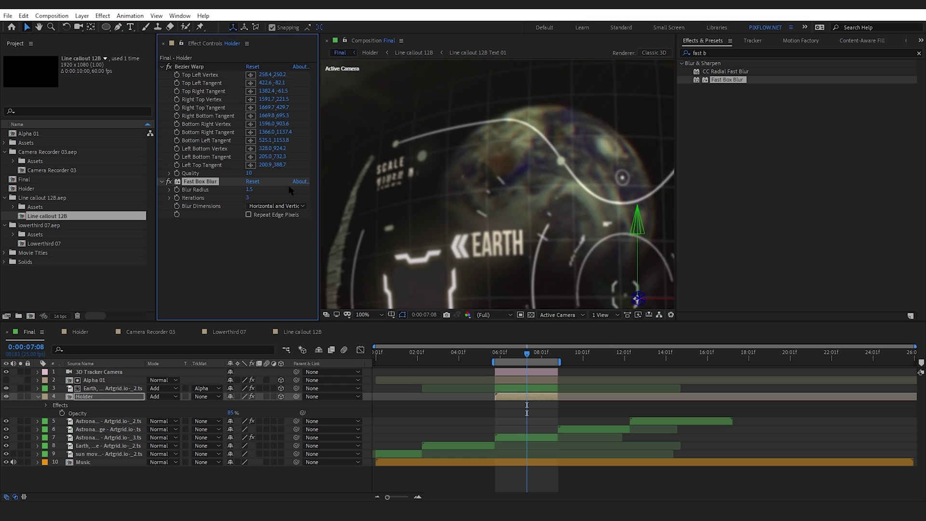
scroll(439, 223, "down", 4)
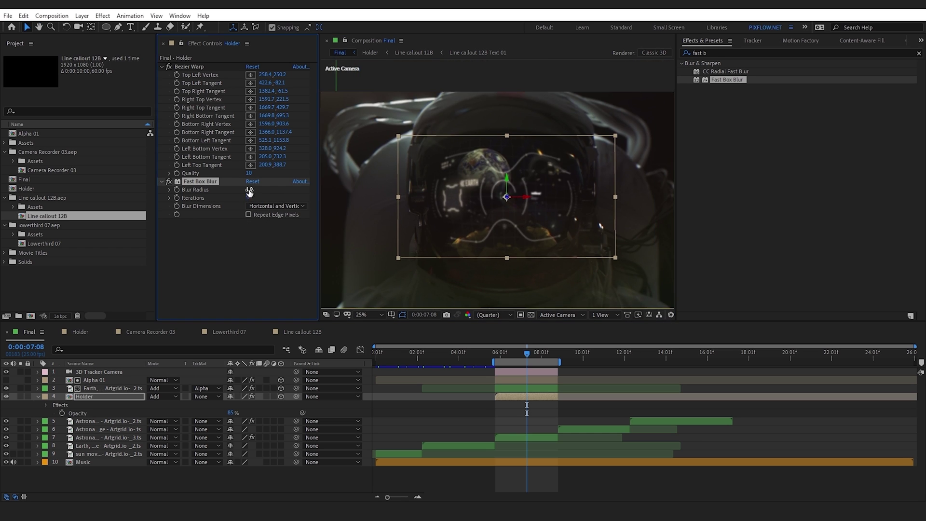
Duplicate the Holder layer and zoom in on the HUD
left_click(509, 397)
key("ctrl+d")
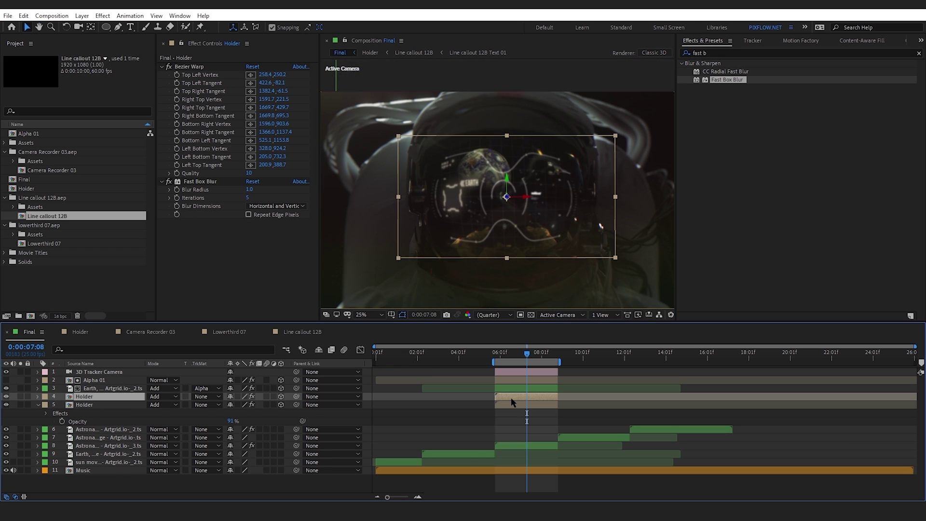
key("period")
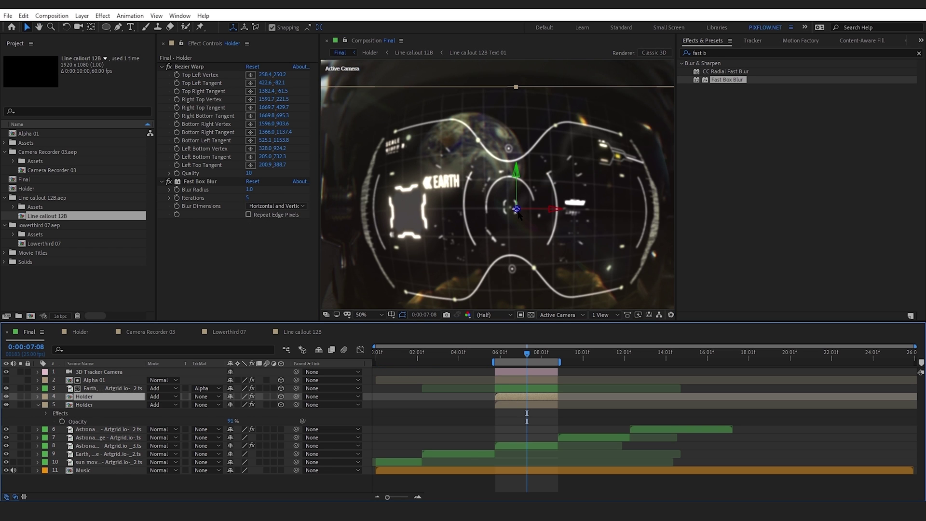
left_click_drag(518, 211, 510, 276)
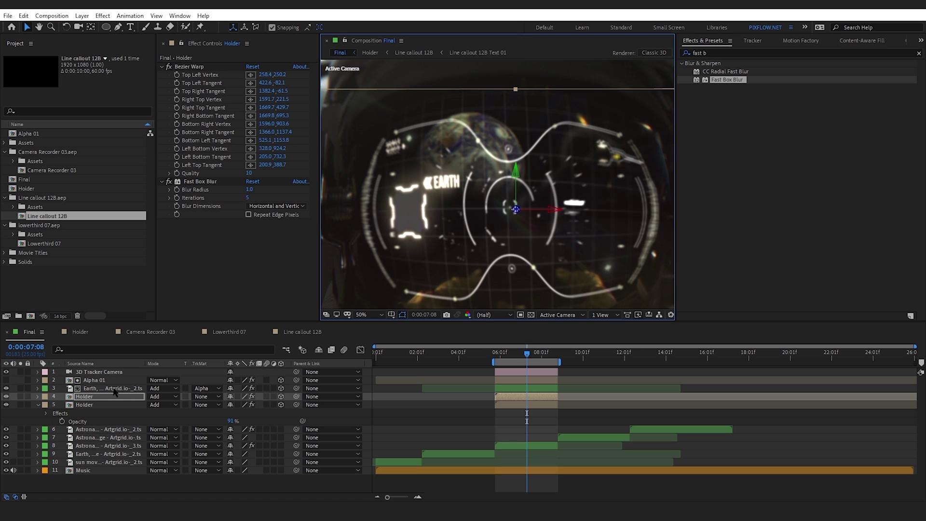
Move the Holder copy below the original and give it 16% opacity
left_click_drag(114, 391, 105, 414)
key("t")
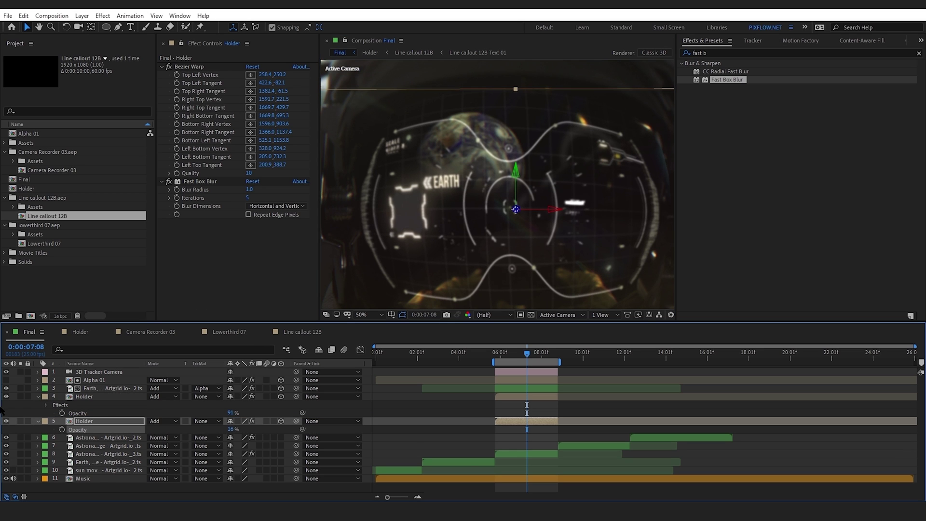
left_click(487, 412)
key("comma")
left_click(85, 398)
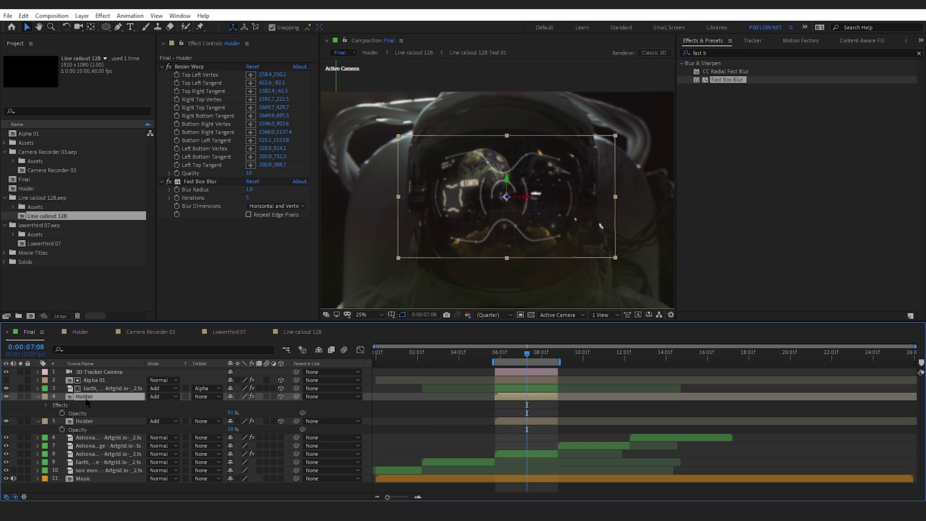
Duplicate the upper Holder layer, move the copy to the top, and enlarge it
key("ctrl+d")
left_click_drag(88, 397, 101, 375)
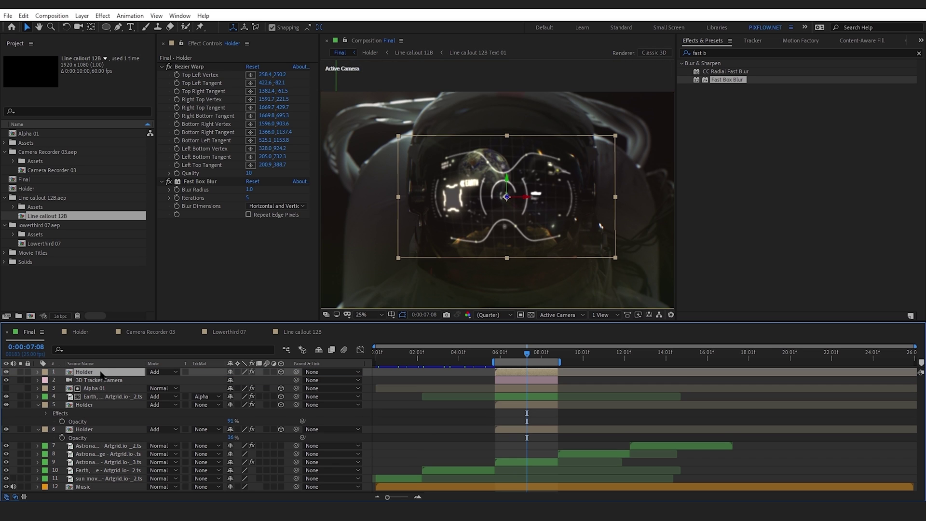
key("s")
left_click_drag(246, 379, 262, 383)
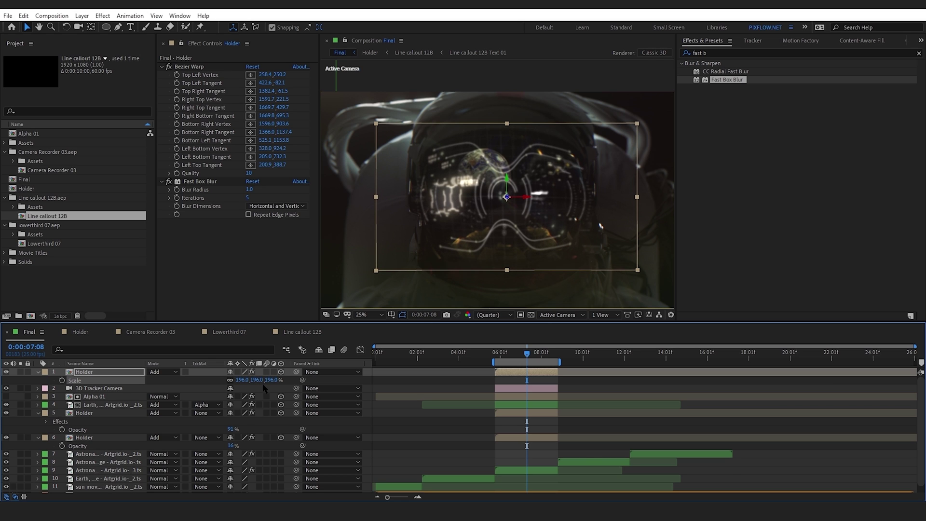
Tilt the top copy about 16° in Y, scale it to 247%, blur it heavily, and screen it
key("r")
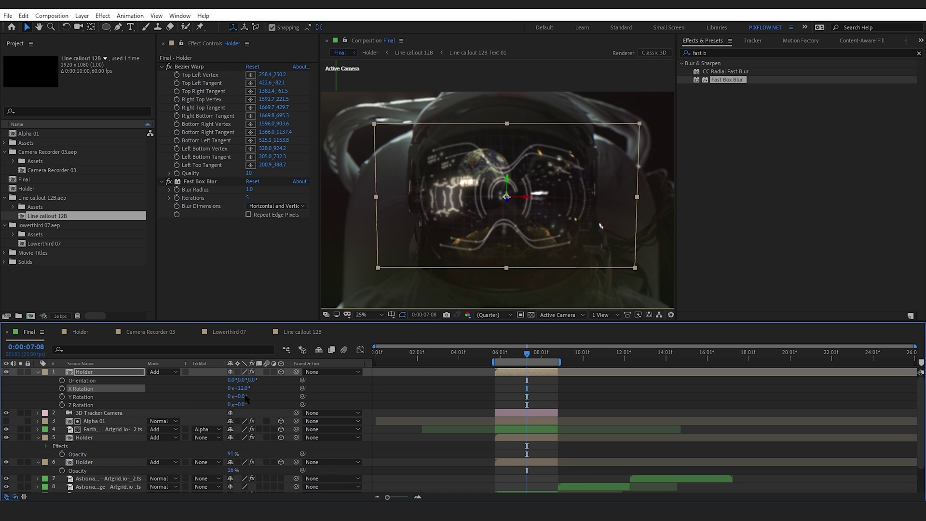
left_click_drag(242, 396, 281, 380)
key("s")
left_click_drag(249, 190, 271, 196)
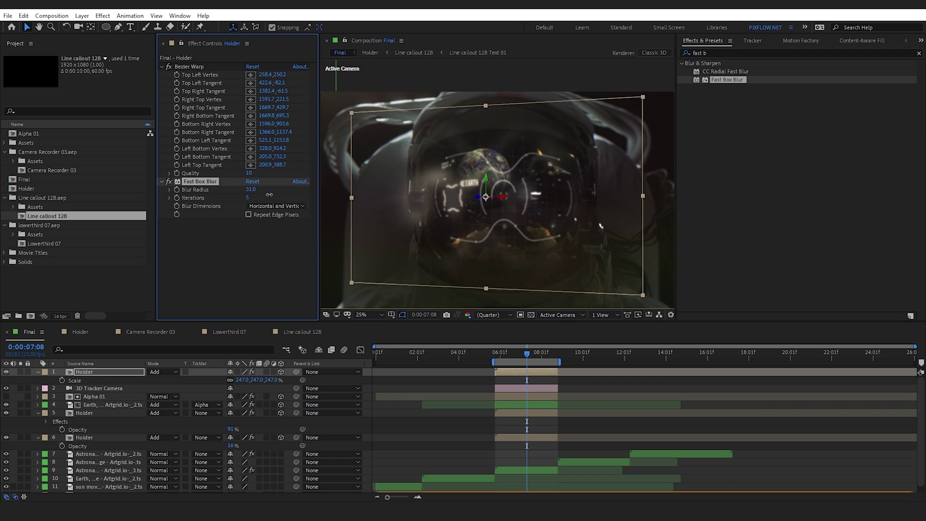
key("shift+equal")
key("shift+equal")
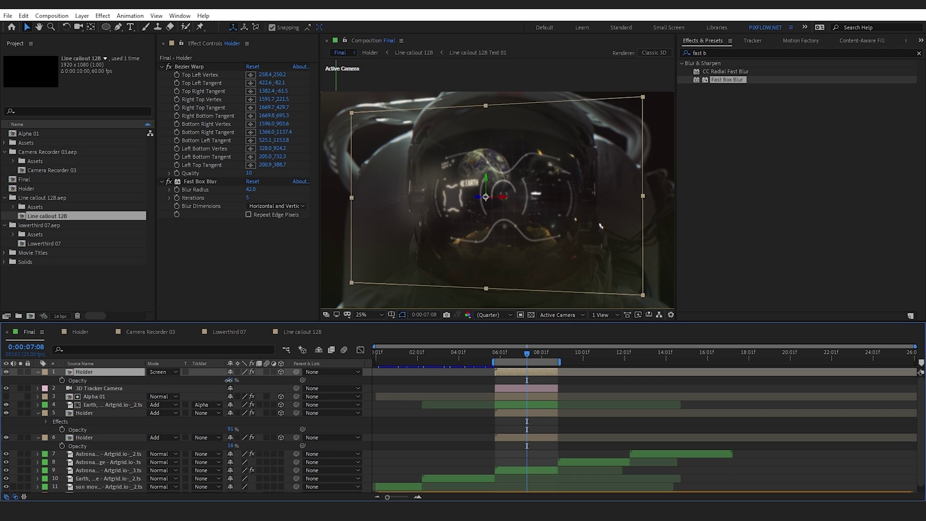
Drop the top Holder copy to 54% opacity and preview the composite from about 5 seconds
left_click_drag(223, 380, 204, 381)
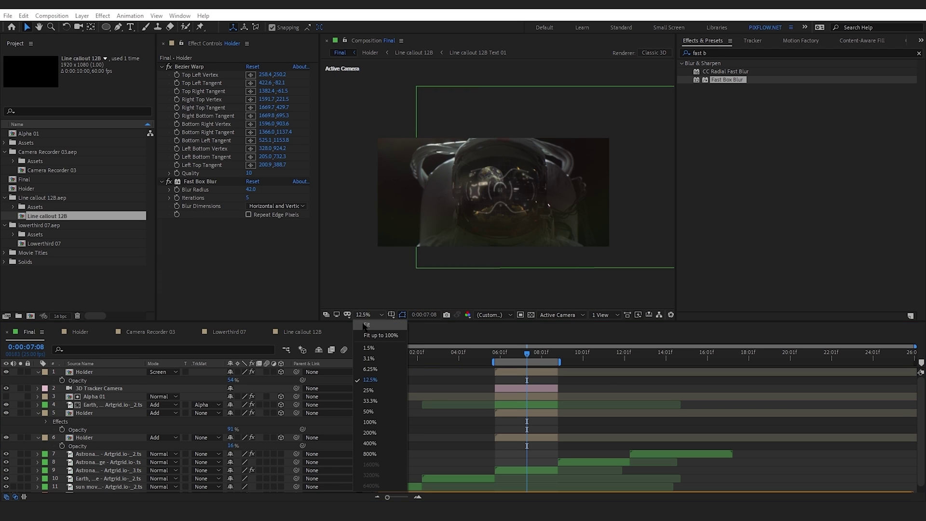
left_click(474, 379)
key("space")
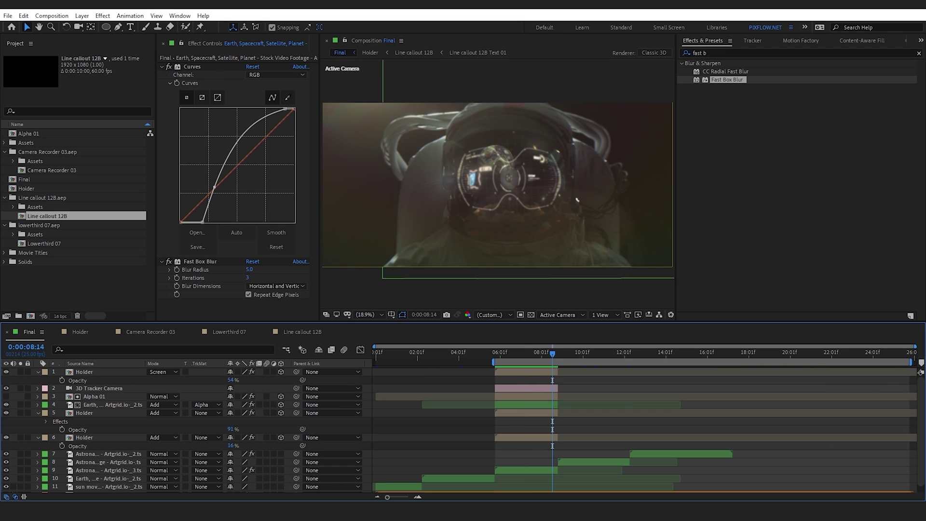
left_click(485, 354)
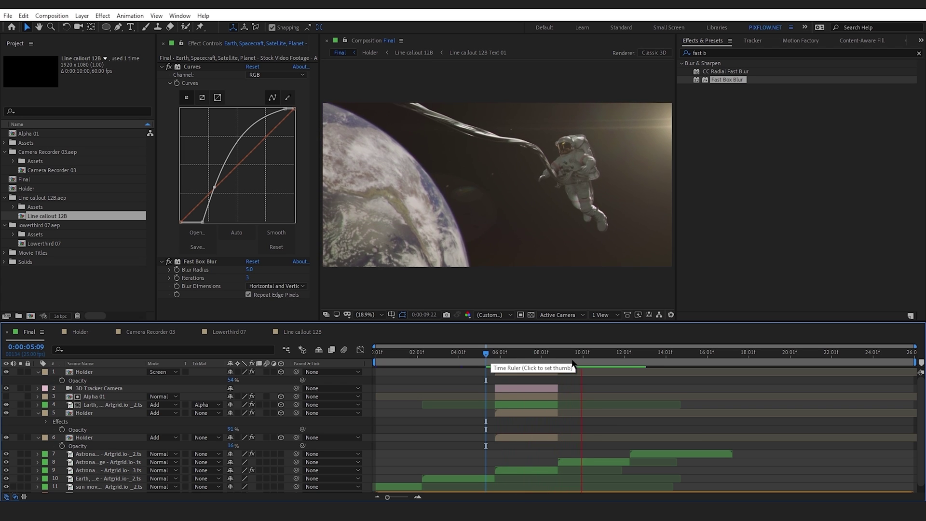
key("space")
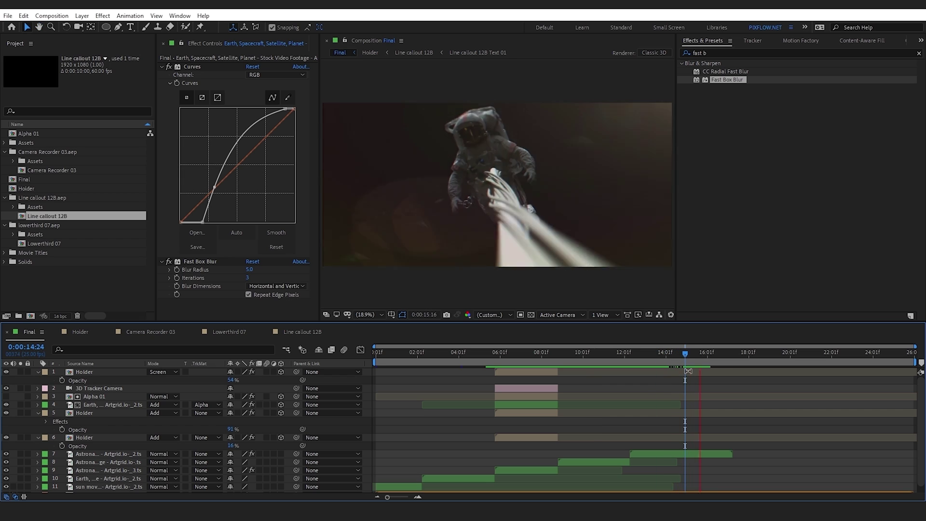
left_click(6, 197)
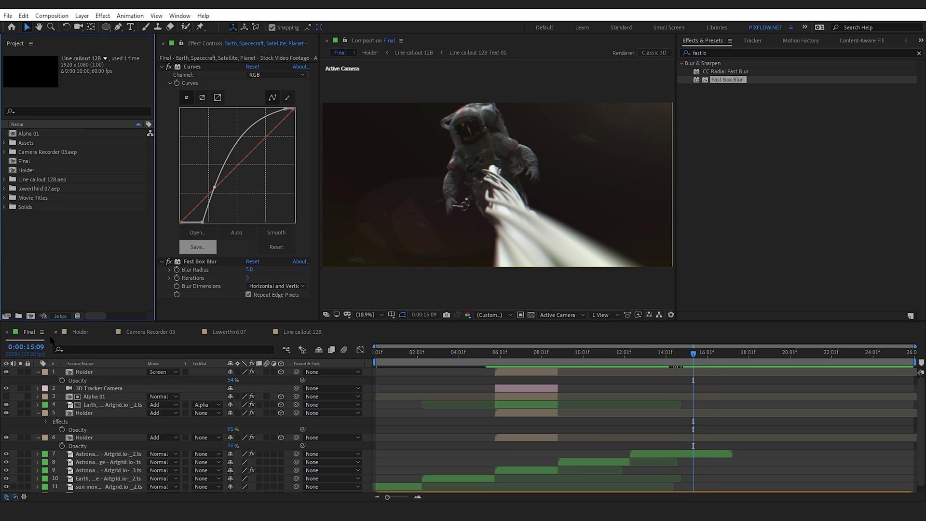
Expand the Movie Titles folder and preview the Movie Title 01 and 03 templates
left_click(7, 197)
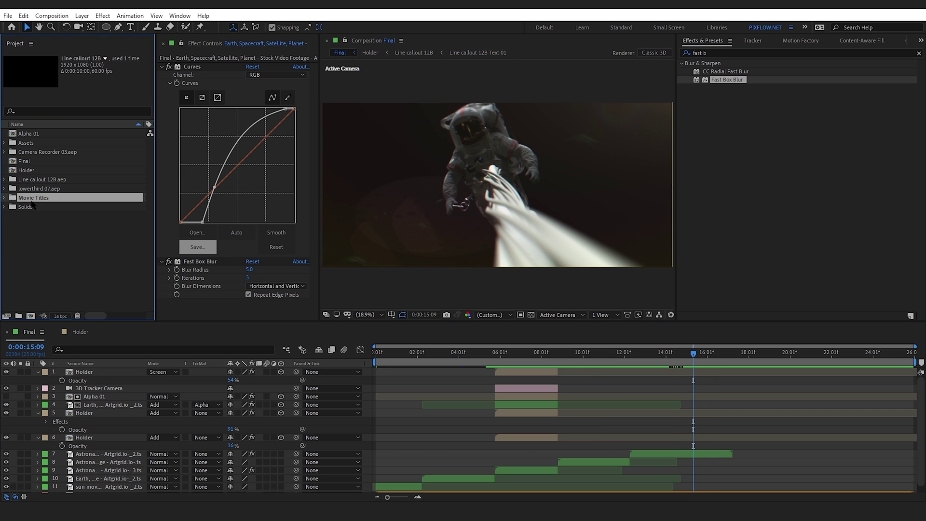
left_click(6, 200)
left_click(57, 146)
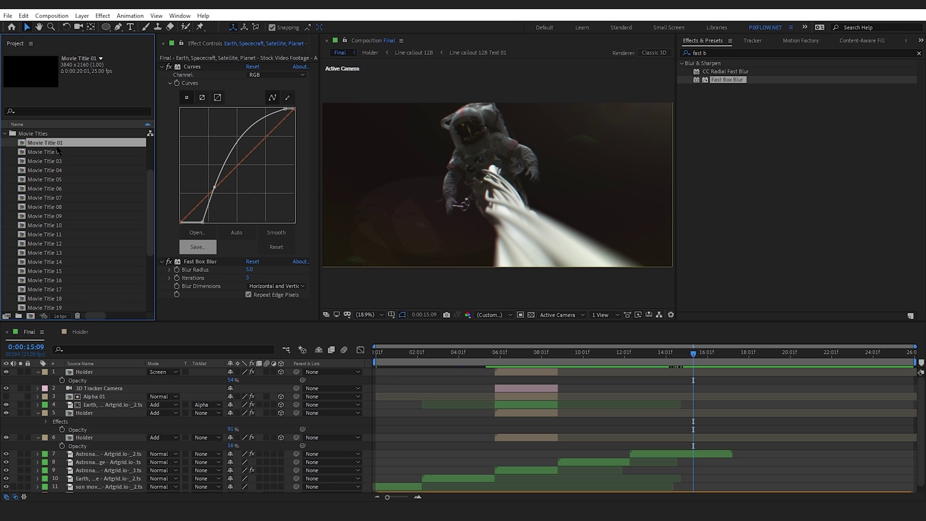
double_click(52, 144)
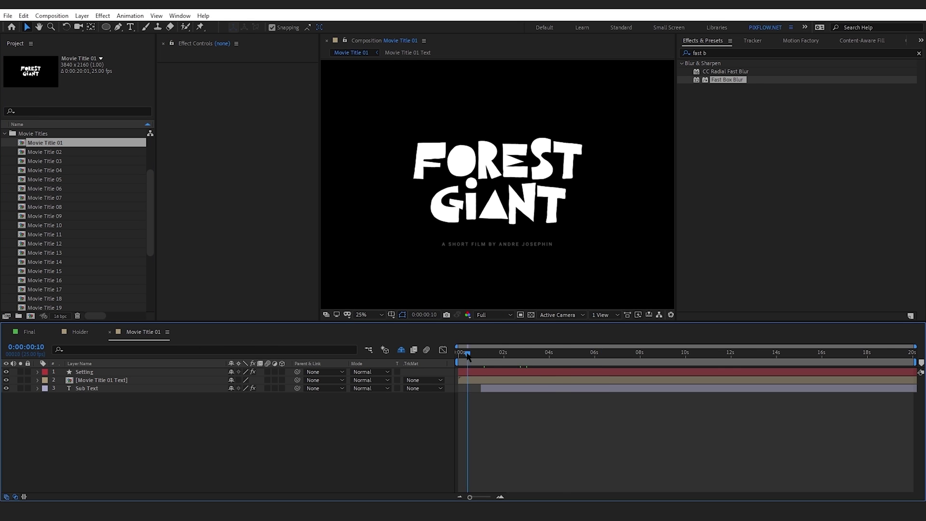
double_click(45, 160)
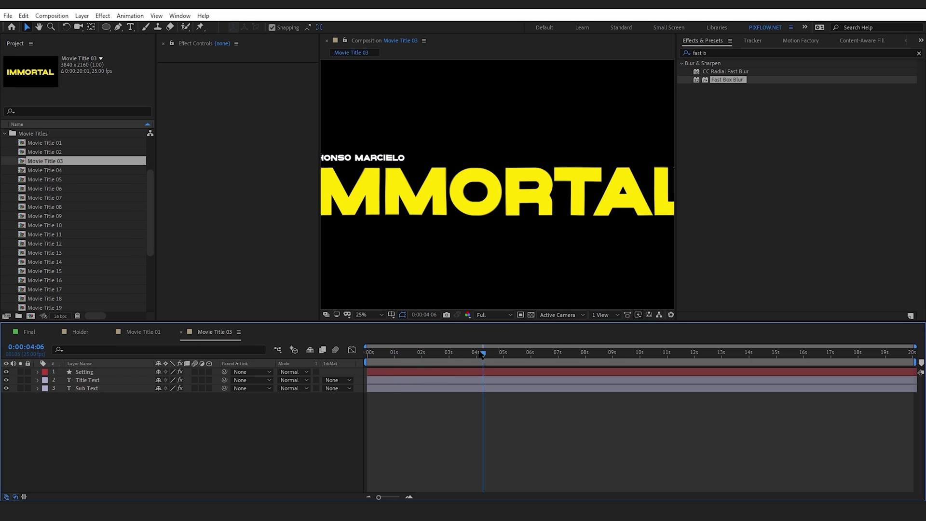
key("Home")
Preview Movie Titles 04 and 05, then open and play Movie Title 16
double_click(50, 179)
double_click(51, 169)
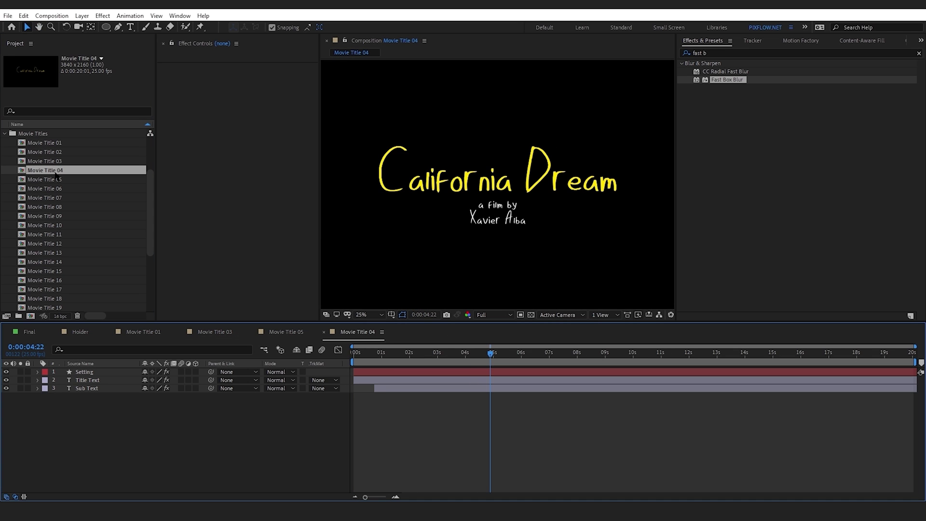
left_click_drag(490, 352, 354, 352)
left_click(51, 234)
key("Down")
key("Down")
key("Down")
key("Down")
key("Down")
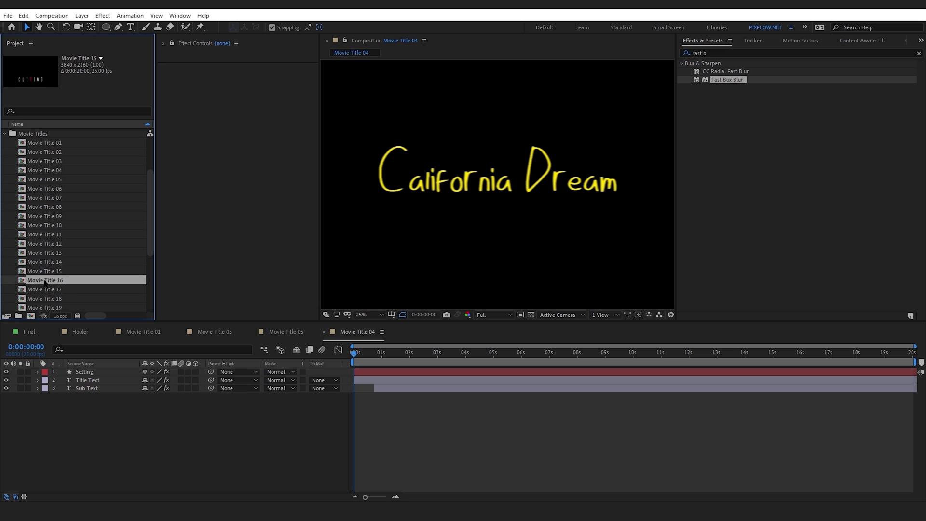
double_click(45, 279)
left_click(396, 354)
key("space")
key("space")
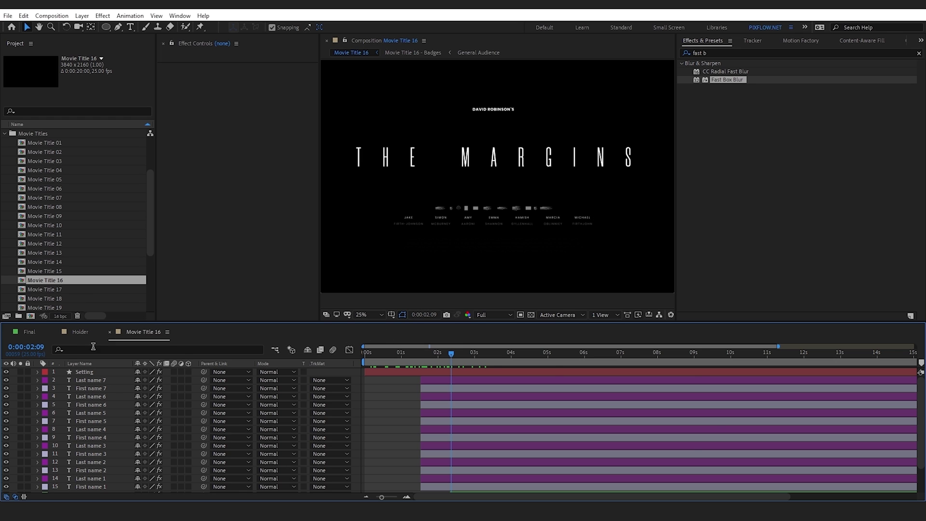
left_click(28, 331)
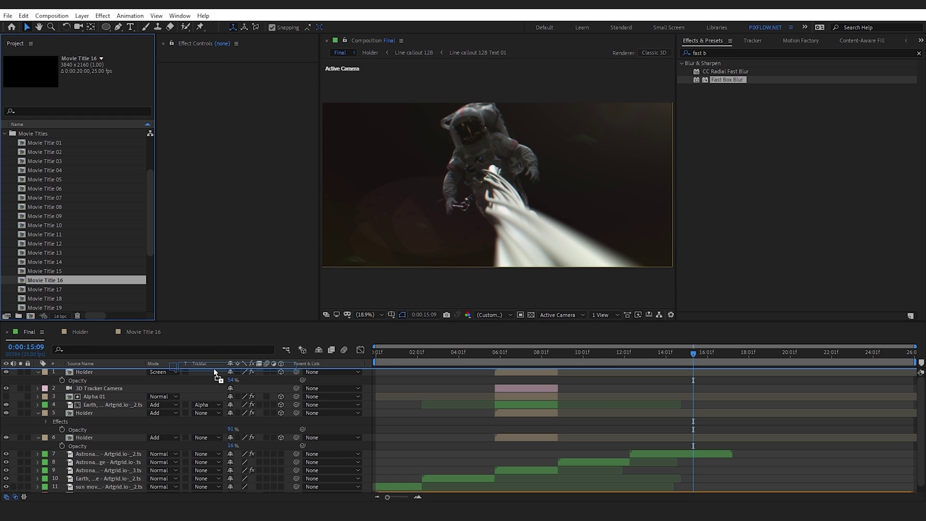
Add Movie Title 16 to the Final composition late in the timeline and preview that section
left_click_drag(45, 280, 213, 368)
mouse_move(380, 374)
left_mouse_down()
mouse_move(710, 375)
mouse_move(630, 355)
left_mouse_up()
left_click(665, 354)
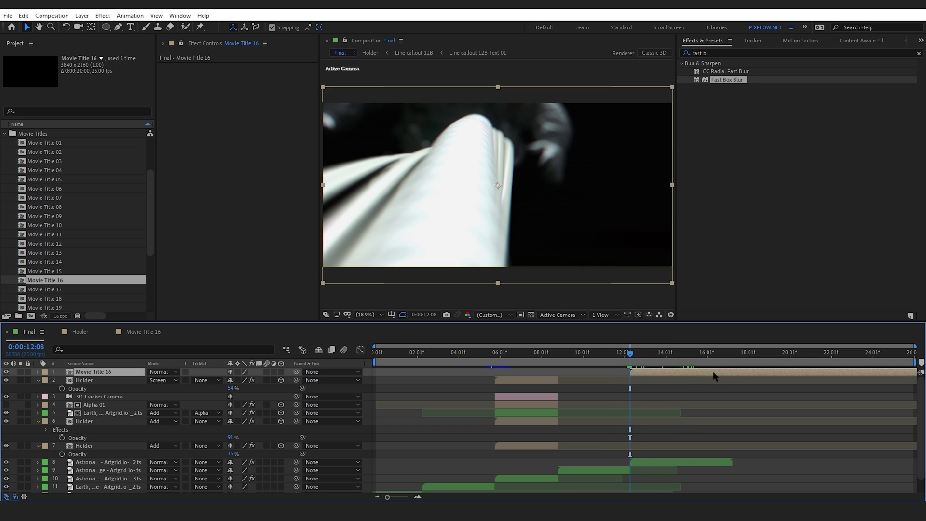
left_click(610, 354)
key("space")
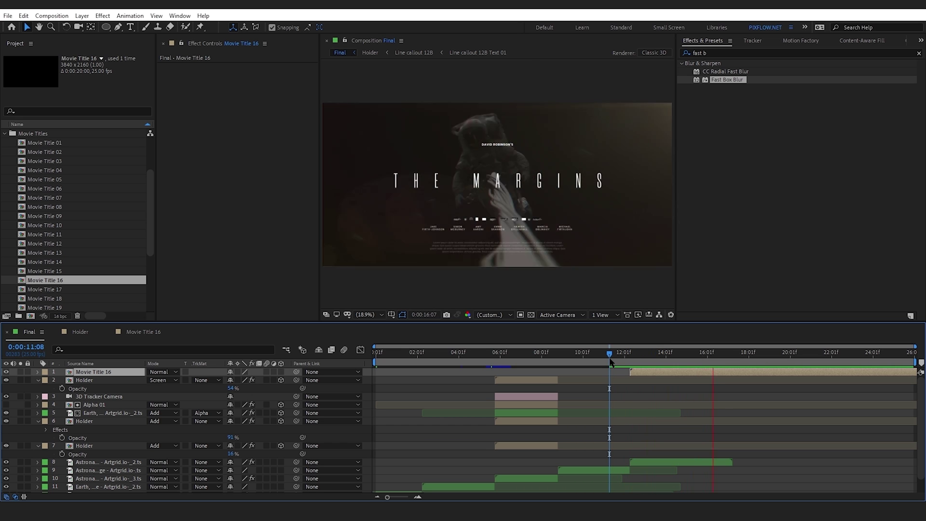
key("space")
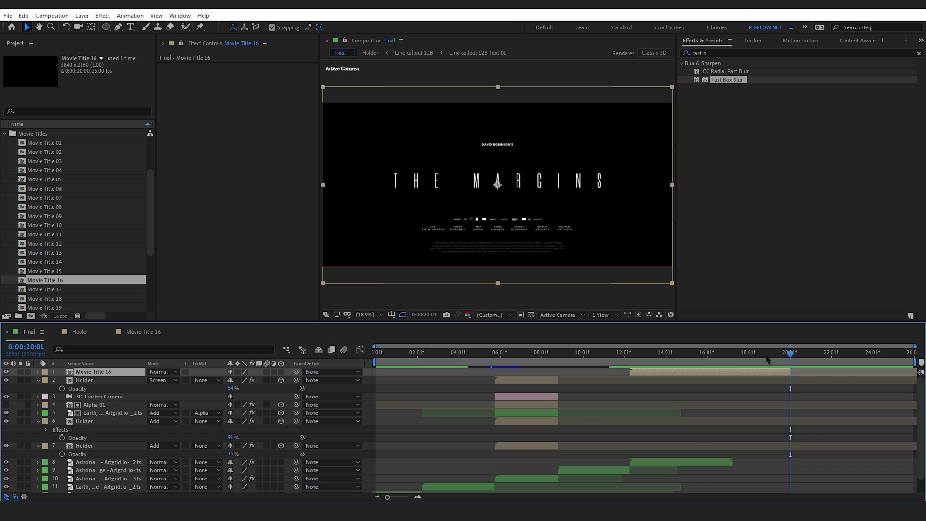
Open the Movie Title 16 precomp and play its title reveal
left_click(630, 354)
double_click(638, 371)
key("space")
key("space")
scroll(455, 447, "down", 2)
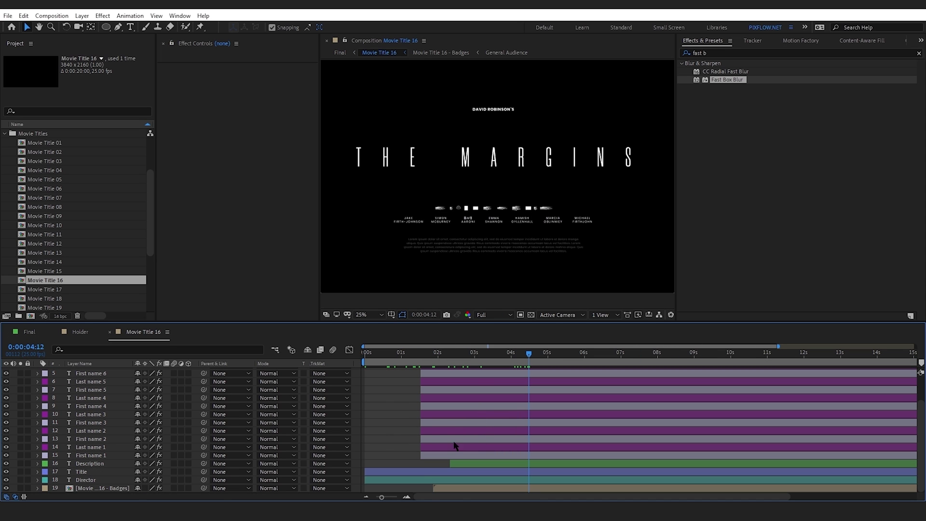
Change the headline from THE MARGINS to THE ANDROMEDA and fit the card in view
double_click(103, 472)
type("I")
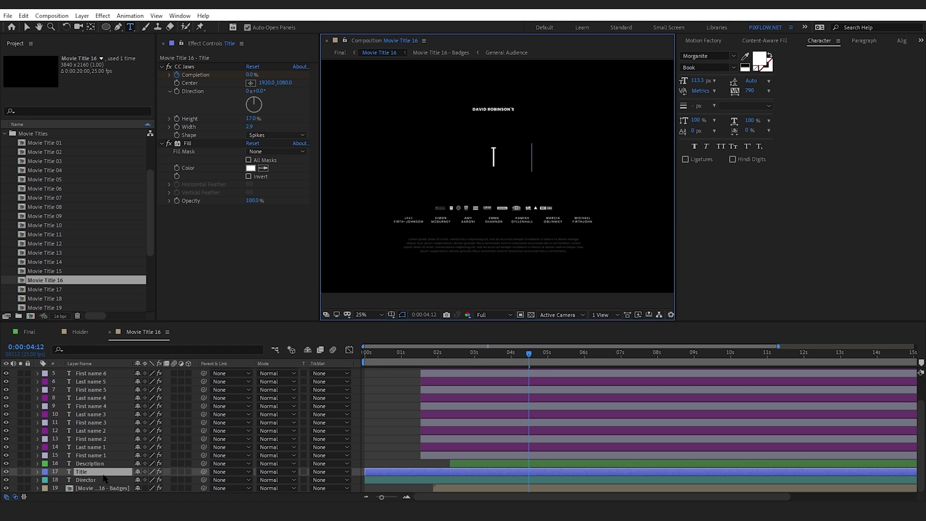
type("ANDROMEDA")
left_click(362, 314)
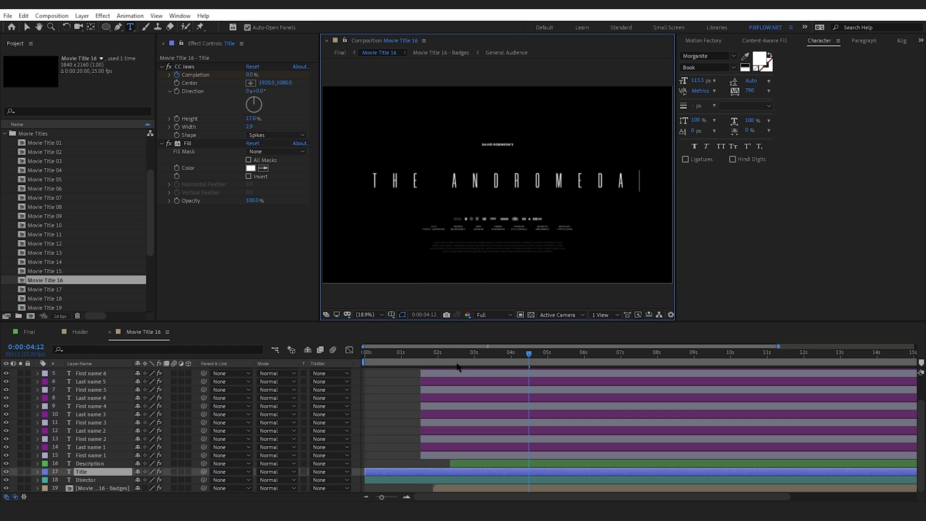
left_click(424, 354)
mouse_move(424, 355)
left_mouse_down()
mouse_move(365, 354)
mouse_move(448, 367)
left_mouse_up()
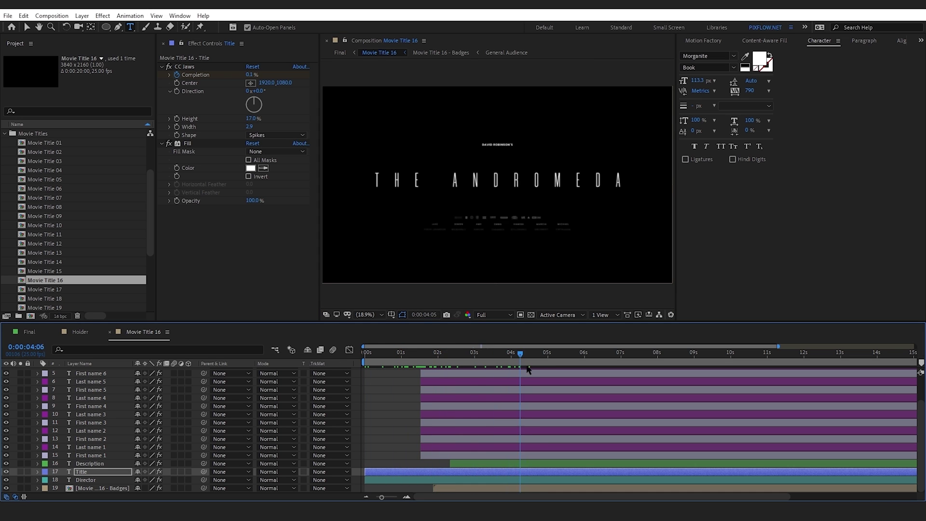
left_click(33, 333)
left_click(627, 355)
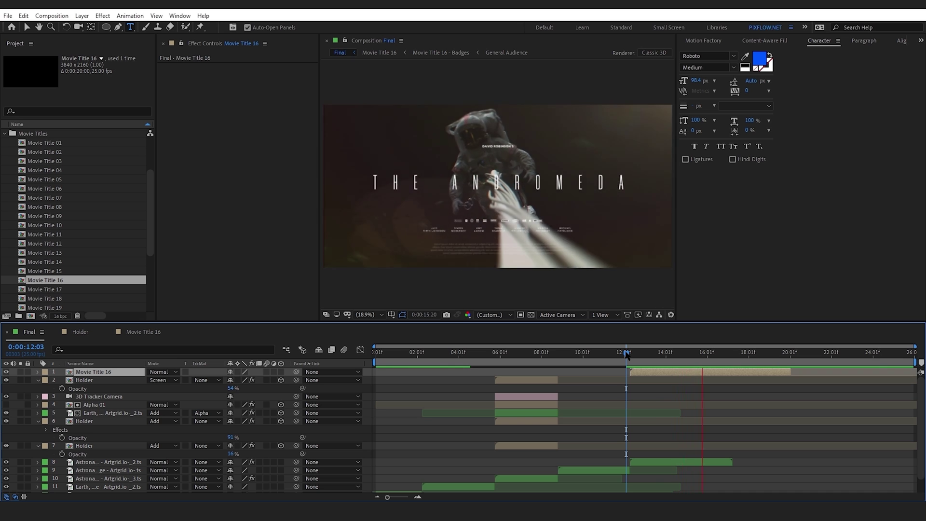
Select Movie Title 16's opacity keyframes and preview the title fade-out around 16–19 seconds
left_click_drag(626, 354, 721, 356)
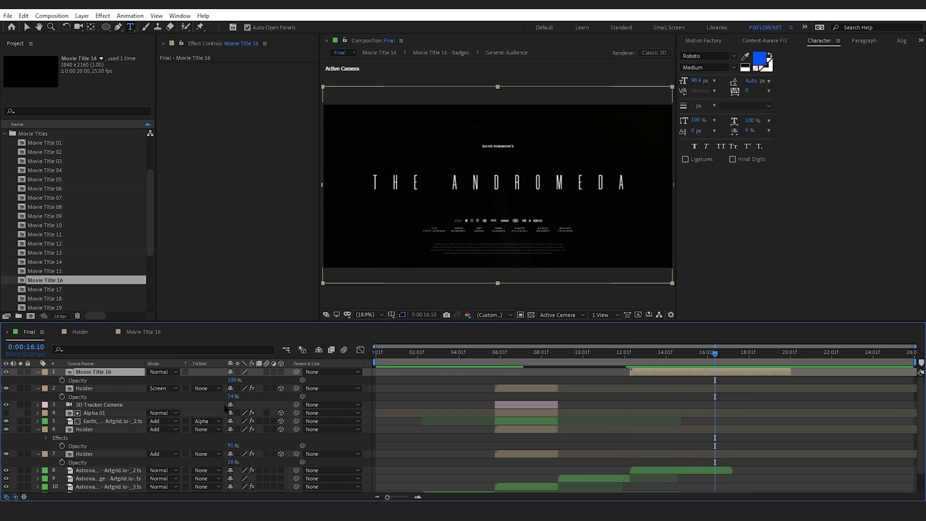
left_click(77, 380)
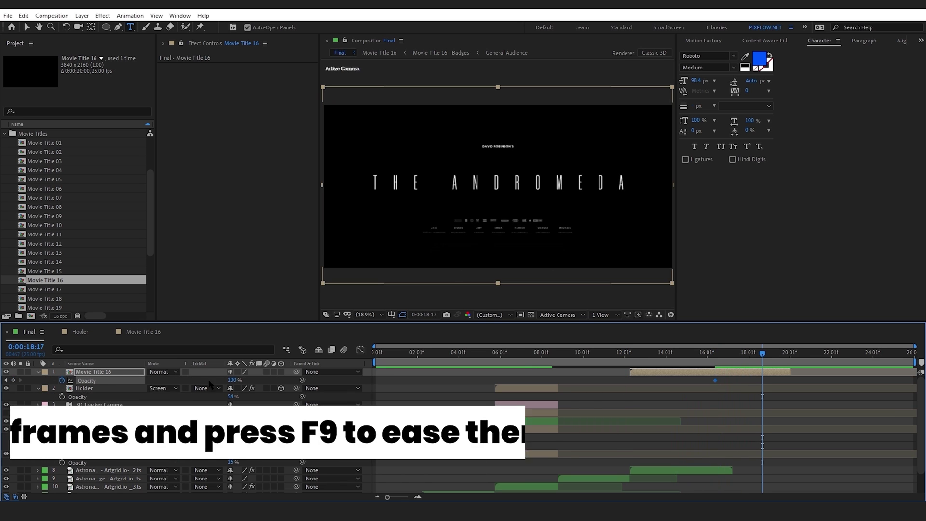
left_click(706, 356)
key("space")
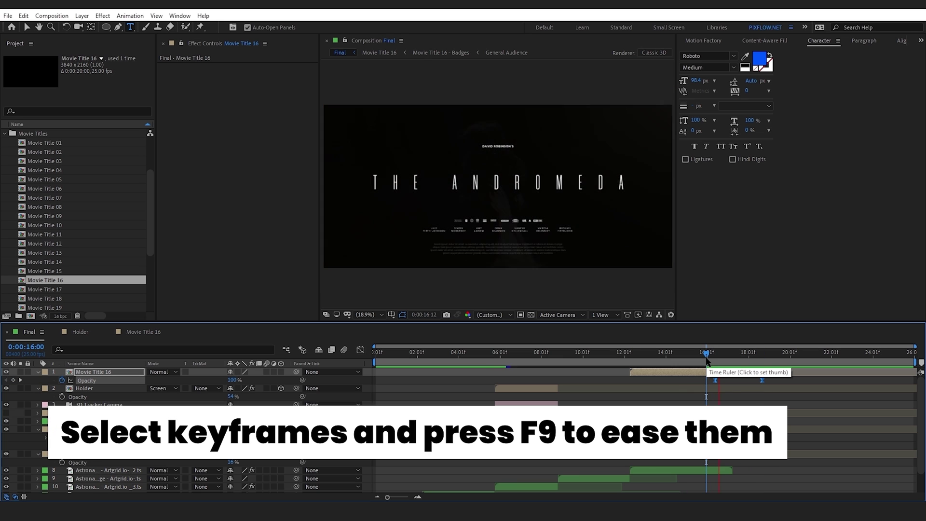
key("space")
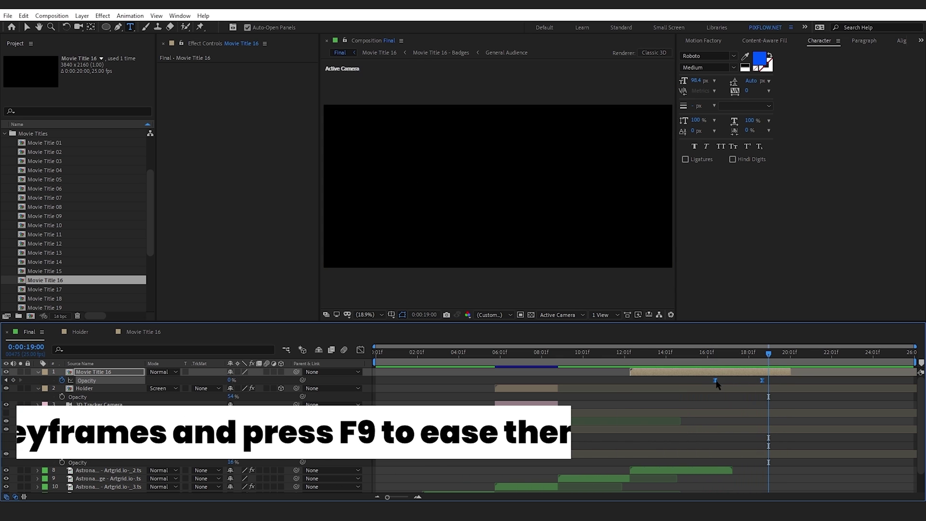
left_click(707, 353)
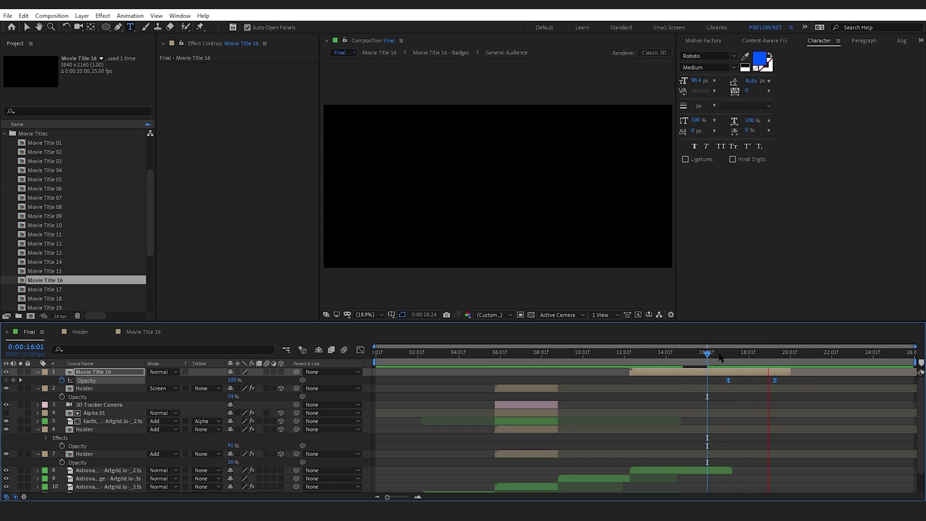
left_click(760, 375)
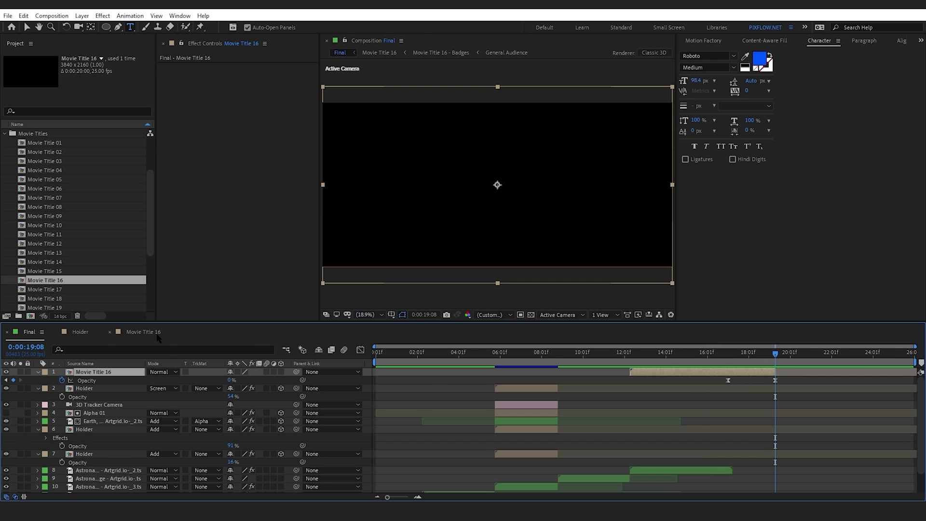
Copy the Title layer from Movie Title 16 into Final, starting at the playhead
left_click(144, 332)
left_click(379, 474)
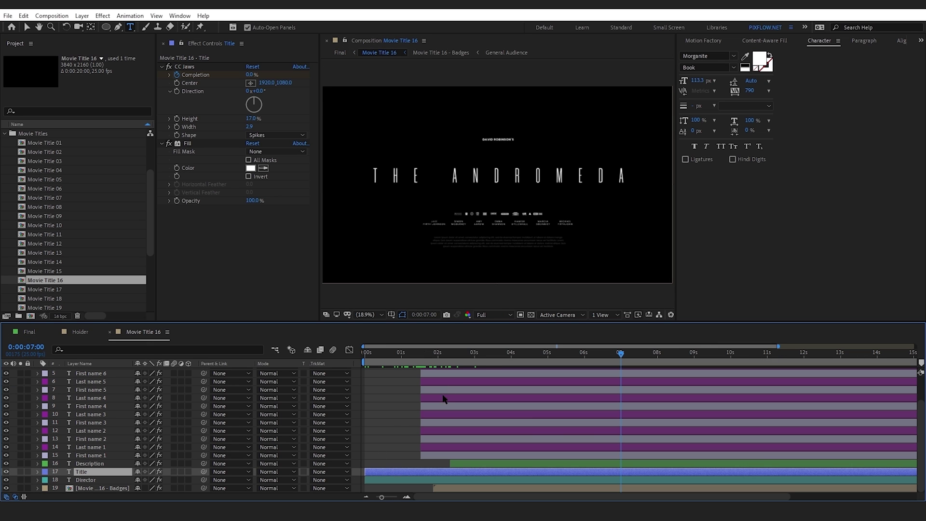
left_click(29, 332)
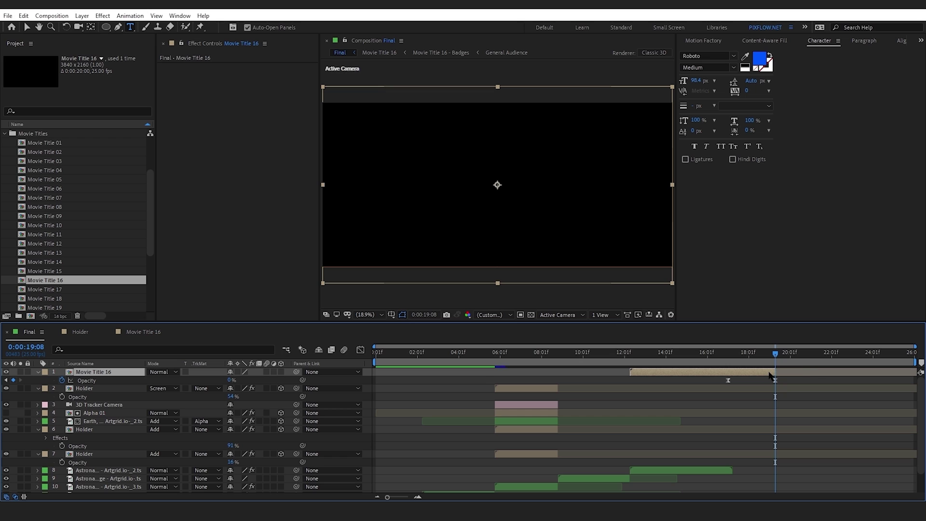
key("ctrl+v")
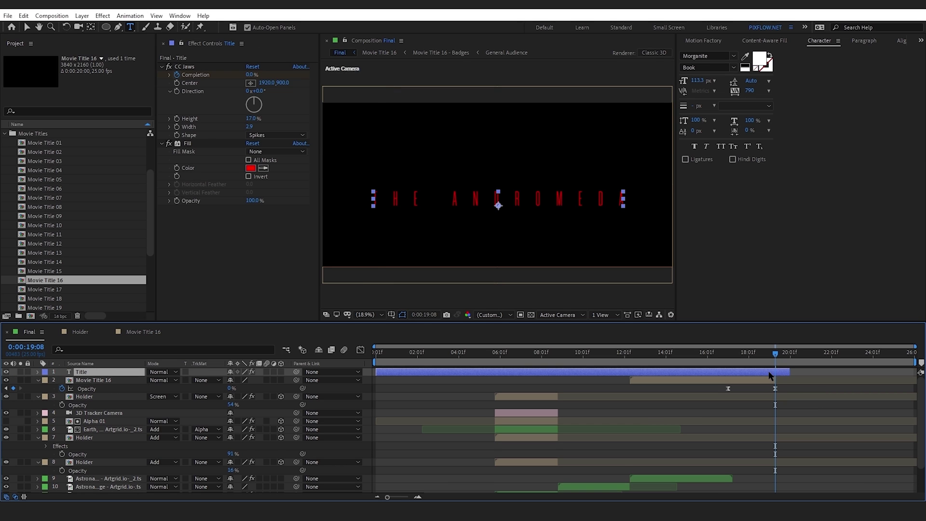
key("bracketleft")
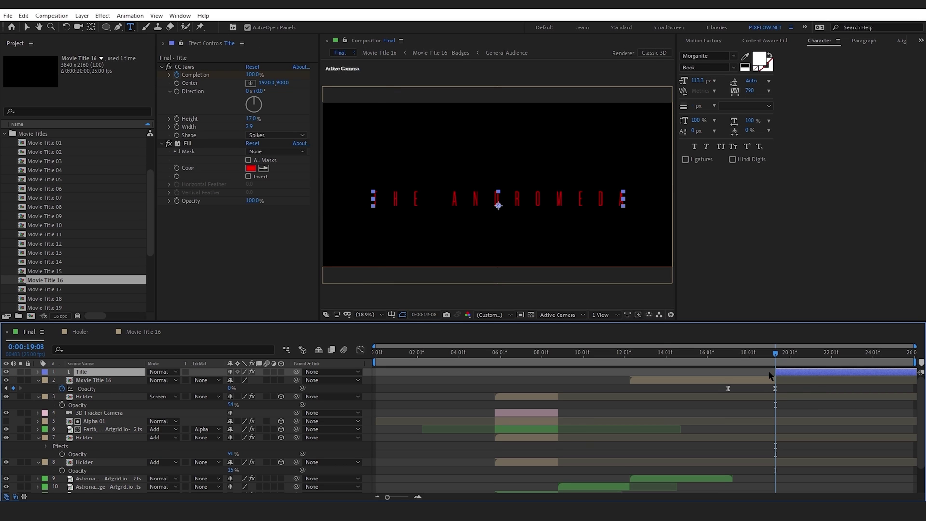
Delete the red Fill to make the title white and change its text to SPRIMG 2022
left_click(195, 144)
key("Delete")
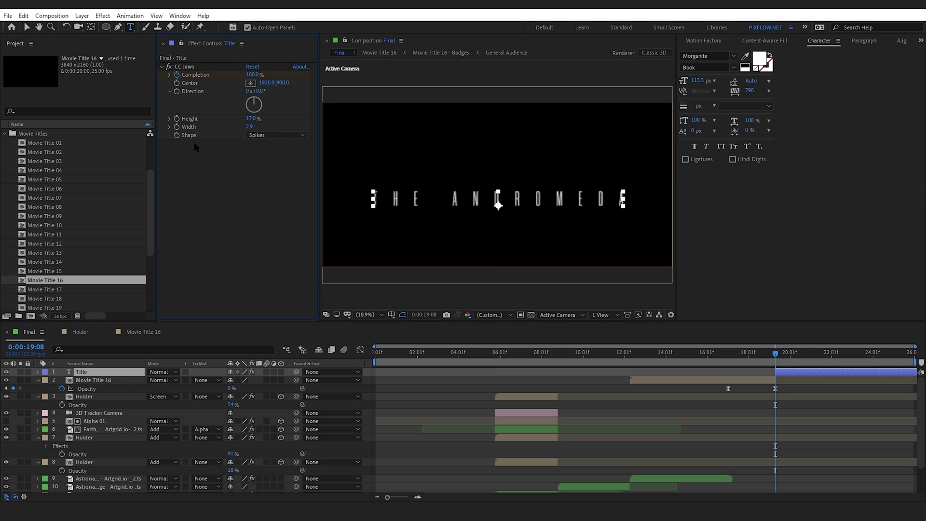
key("space")
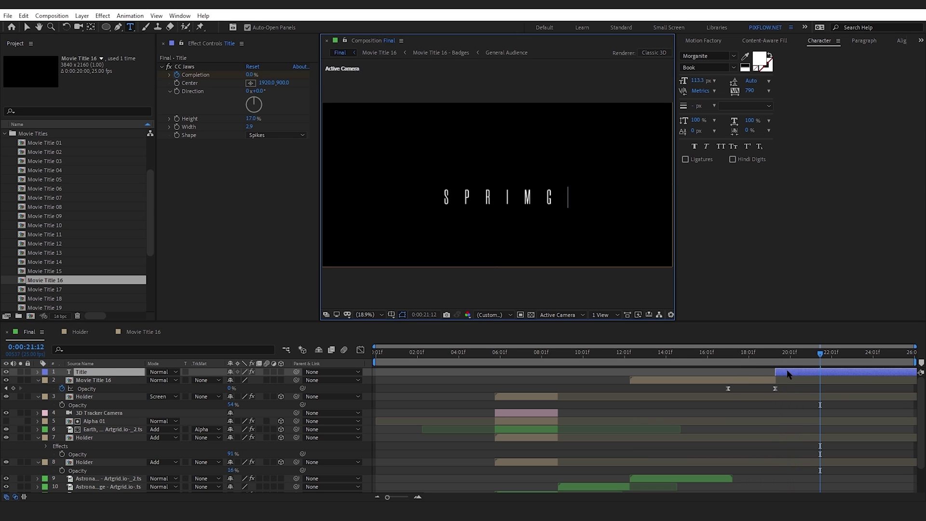
left_click(366, 315)
left_click(376, 395)
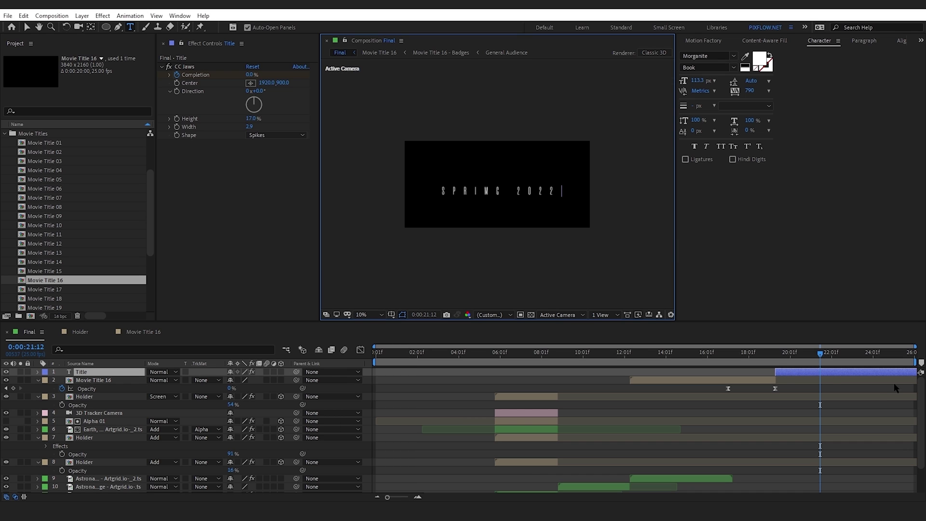
key("Escape")
Paste the main title's opacity keyframes onto the release-date title and preview it
left_click(902, 41)
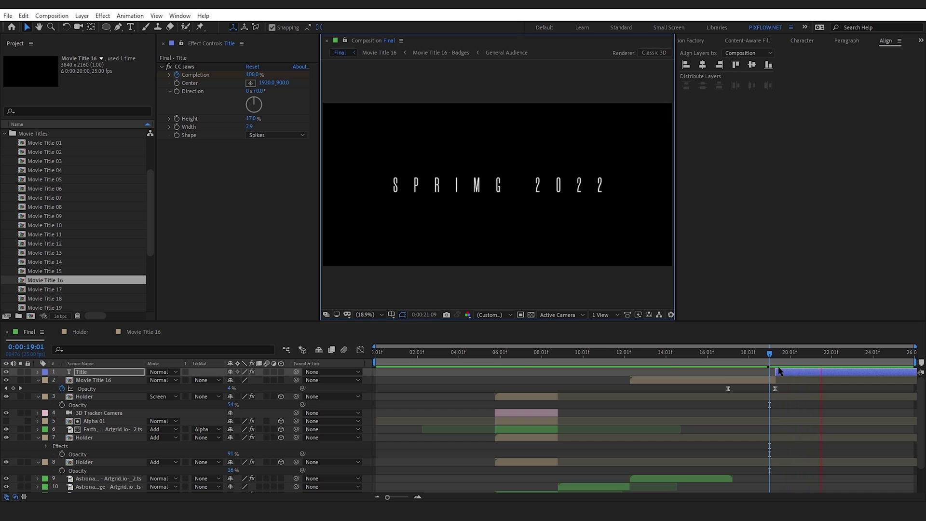
left_click_drag(786, 387, 689, 405)
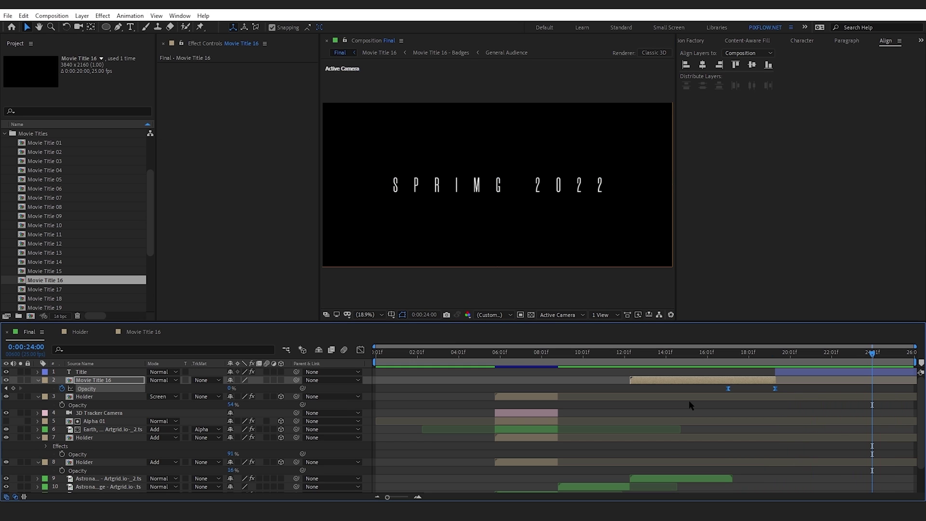
left_click(871, 374)
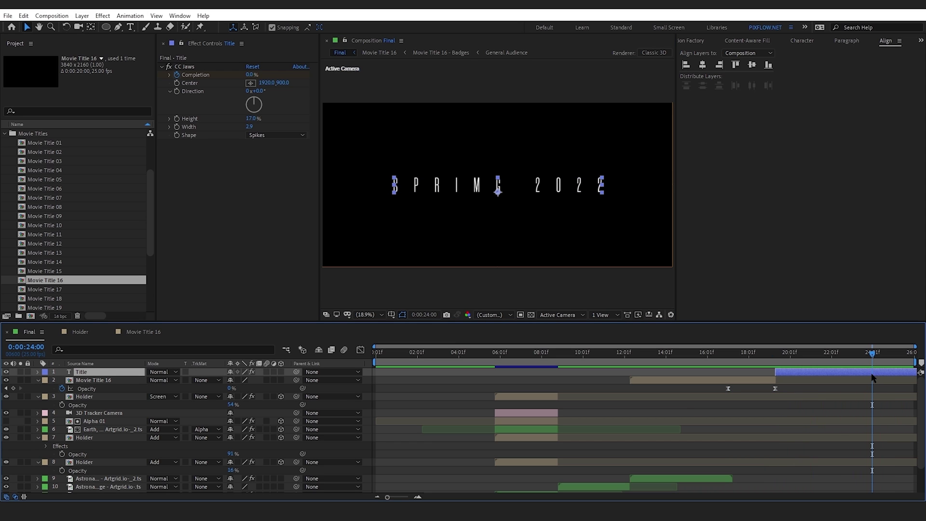
key("ctrl+v")
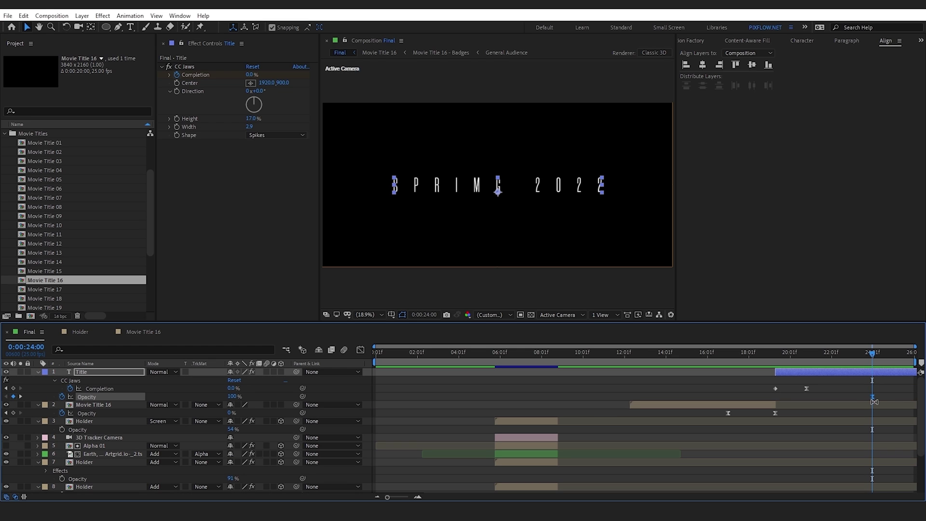
key("space")
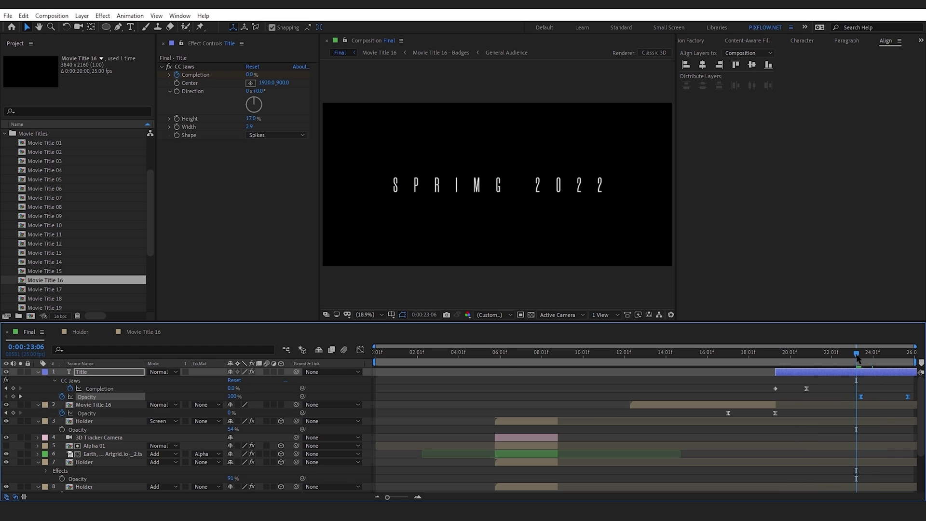
key("ctrl+a")
key("ctrl+grave")
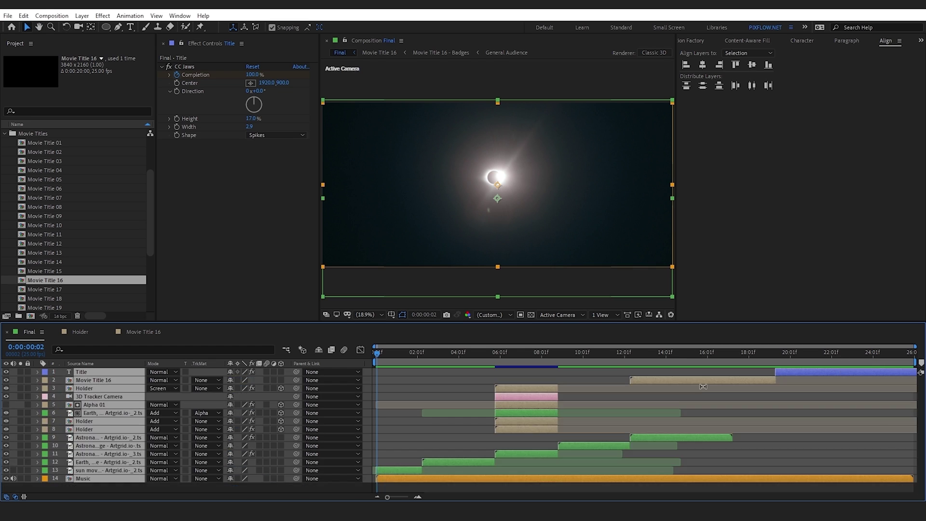